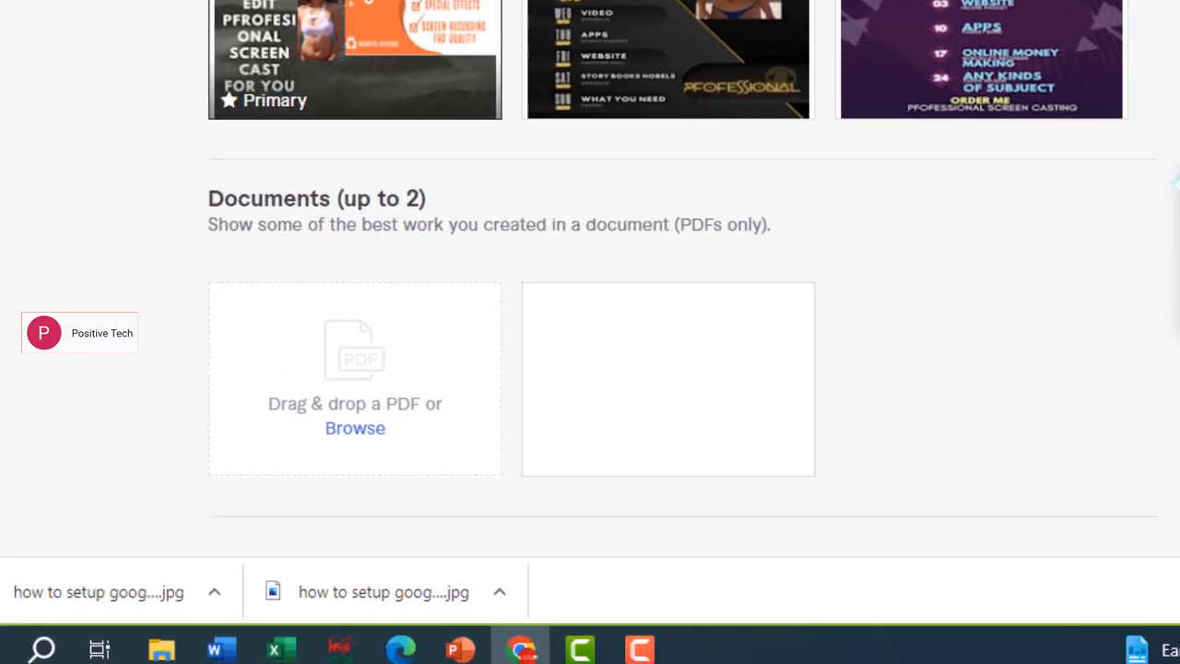
Examine the images and document slots in the Fiverr gig's gallery.
{"action": "scroll", "coordinate": [590, 82], "scroll_direction": "up", "scroll_amount": 1}
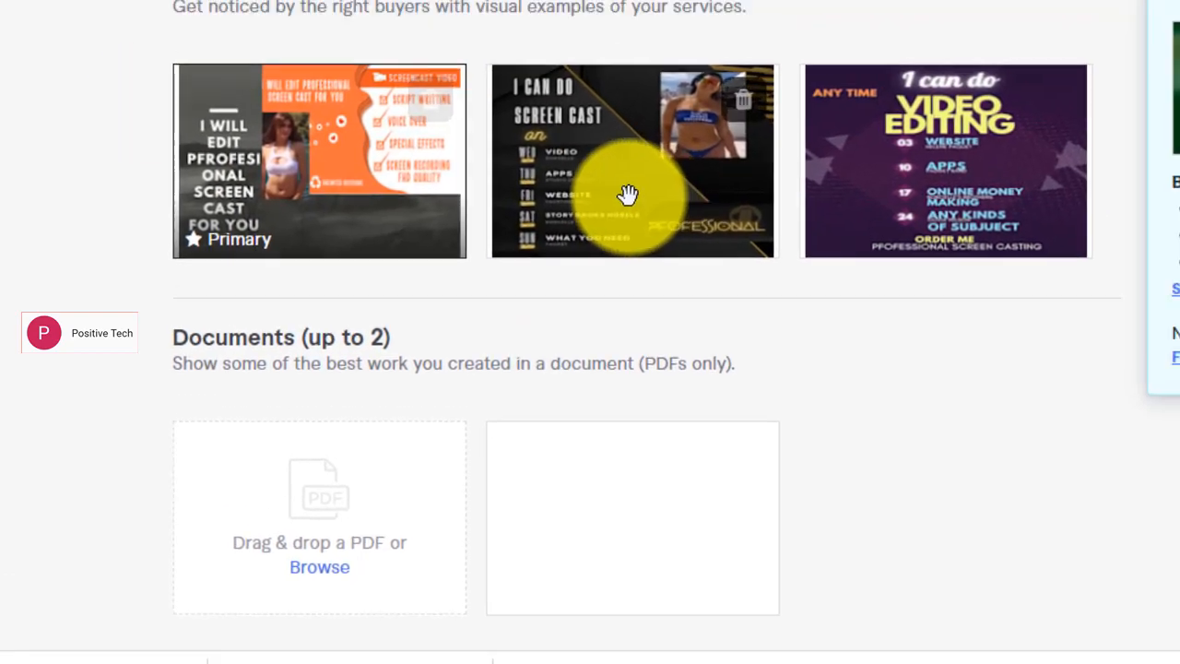
{"action": "scroll", "coordinate": [617, 332], "scroll_direction": "up", "scroll_amount": 2}
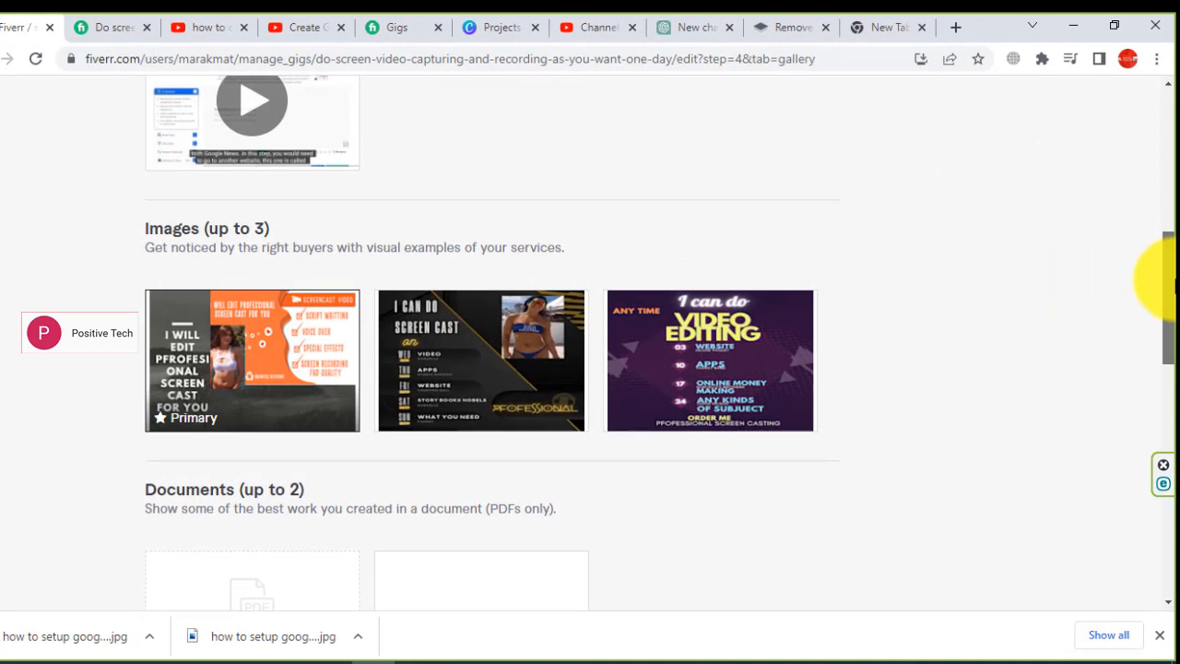
{"action": "left_click_drag", "start_coordinate": [1168, 278], "coordinate": [1163, 327]}
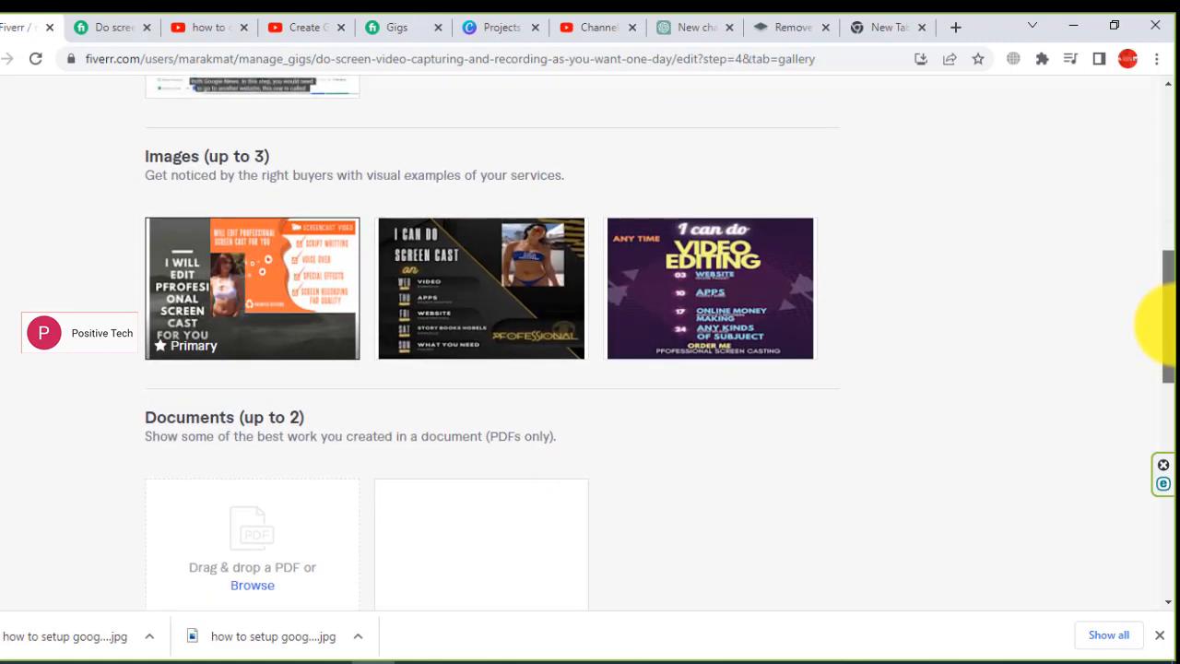
{"action": "mouse_move", "coordinate": [276, 232]}
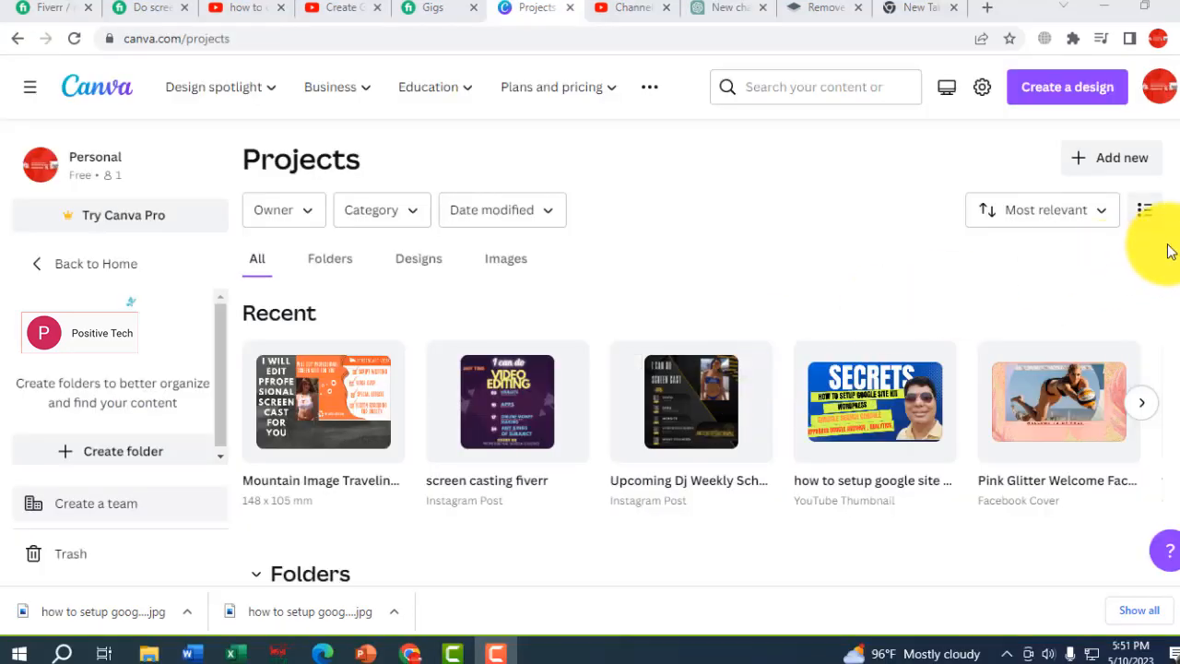
Search the Canva projects for "fiverr pdf" and replace the query with "fiverr gig image".
{"action": "left_click", "coordinate": [810, 93]}
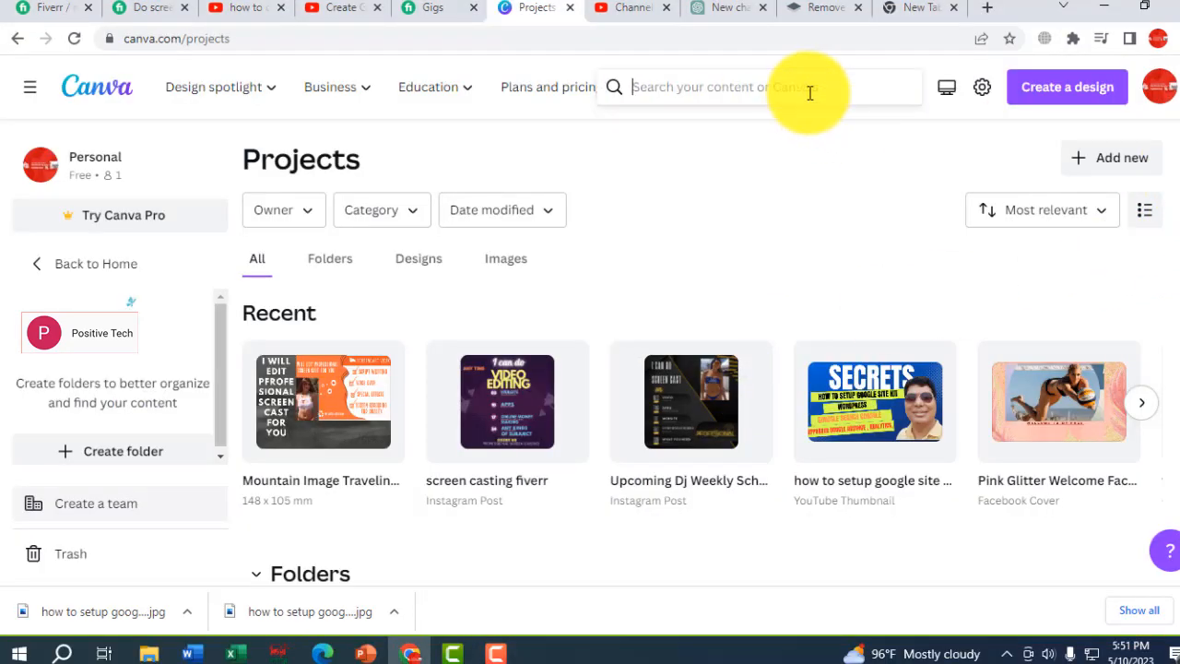
{"action": "type", "text": "fiverr pdf"}
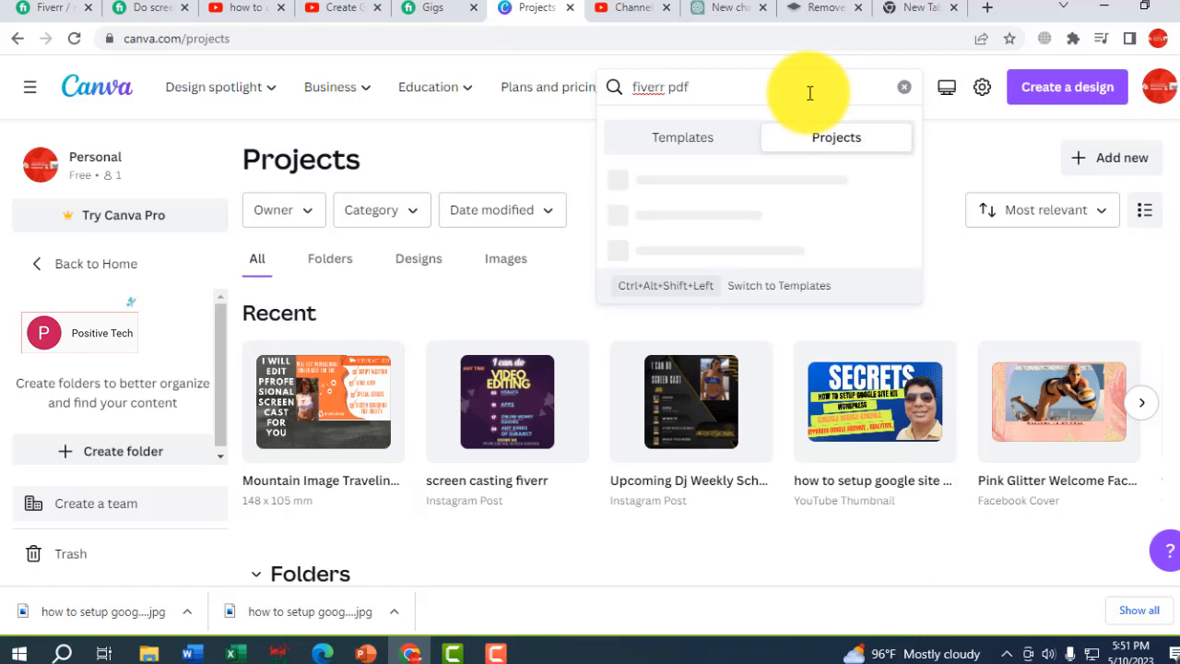
{"action": "key", "text": "BackSpace"}
{"action": "key", "text": "BackSpace"}
{"action": "key", "text": "BackSpace"}
{"action": "key", "text": "BackSpace"}
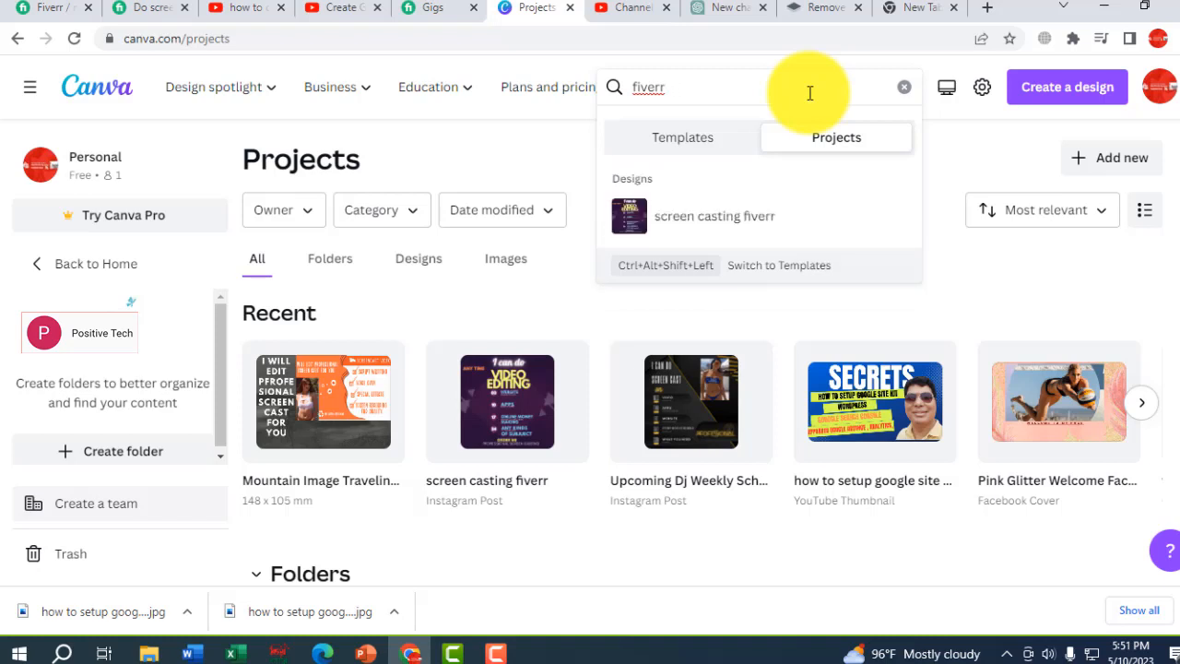
{"action": "type", "text": "go"}
{"action": "type", "text": "f"}
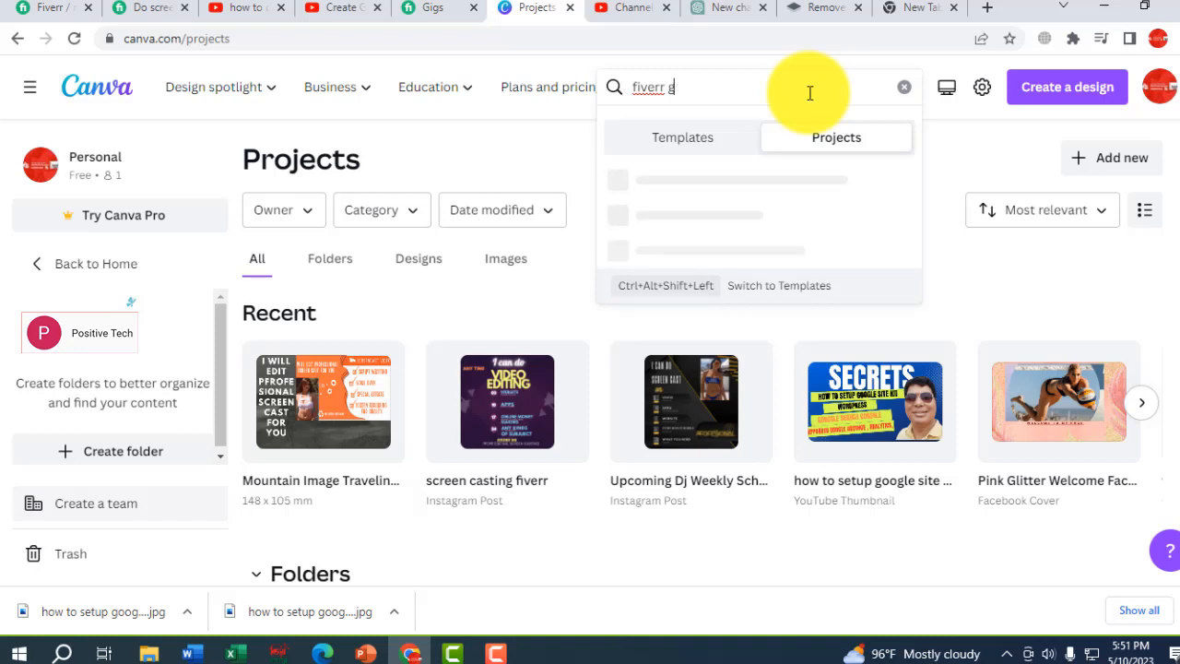
{"action": "type", "text": "ig image"}
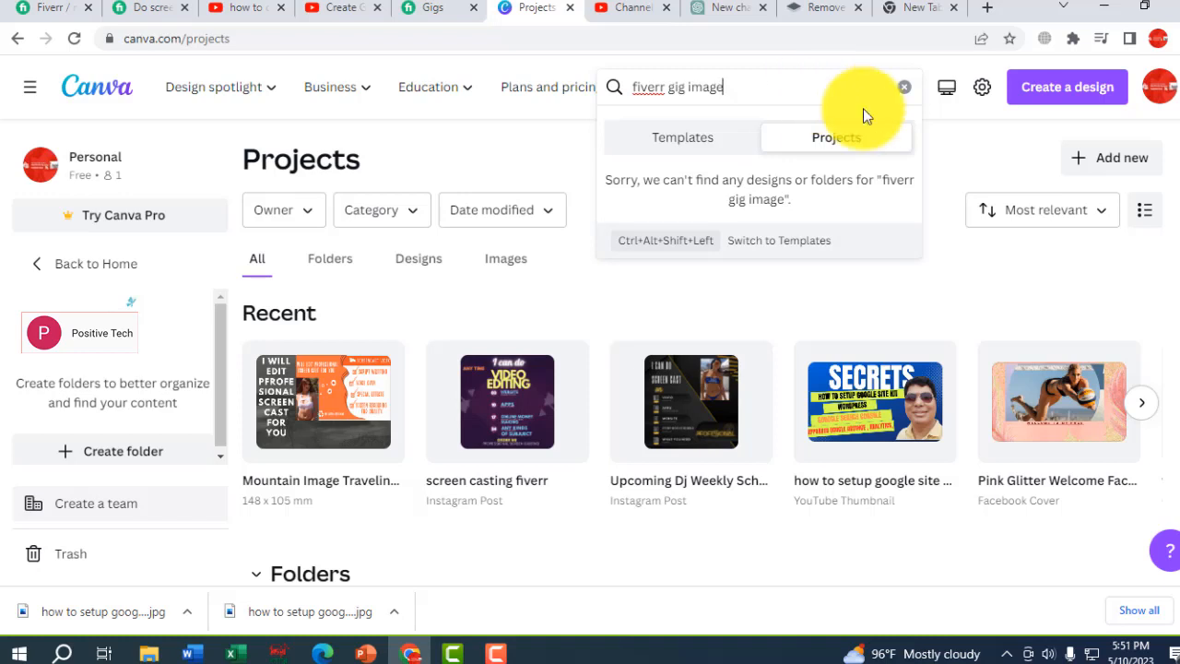
Start a custom-size design and set its width to 1280 px.
{"action": "left_click", "coordinate": [1073, 97]}
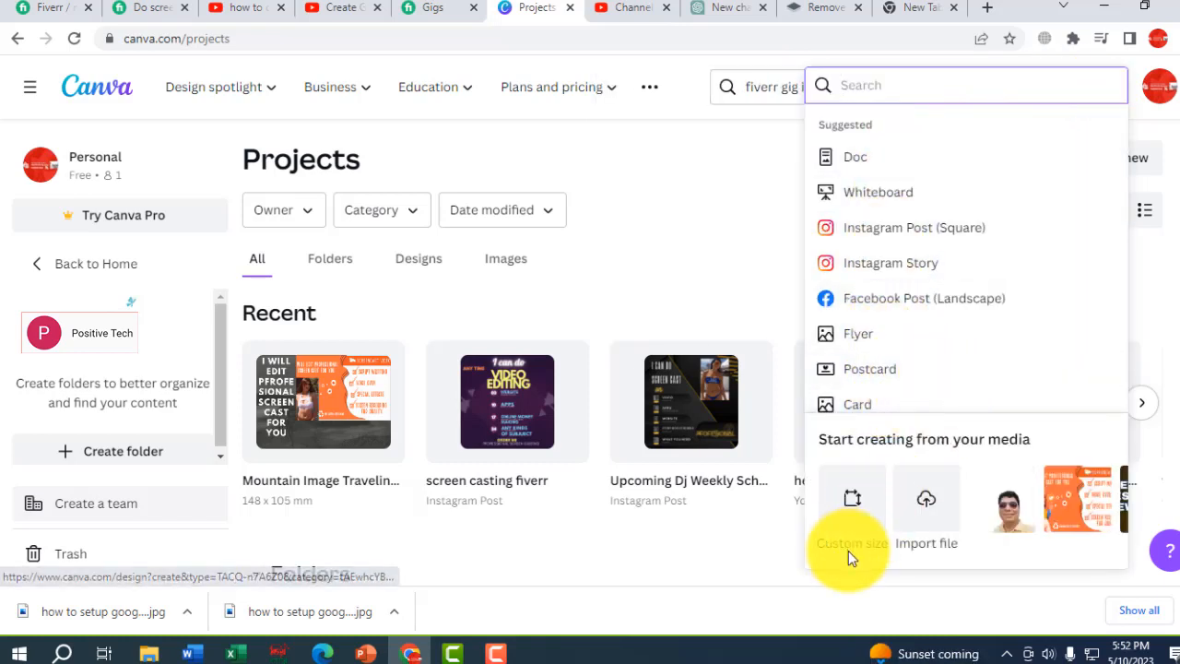
{"action": "left_click", "coordinate": [849, 503]}
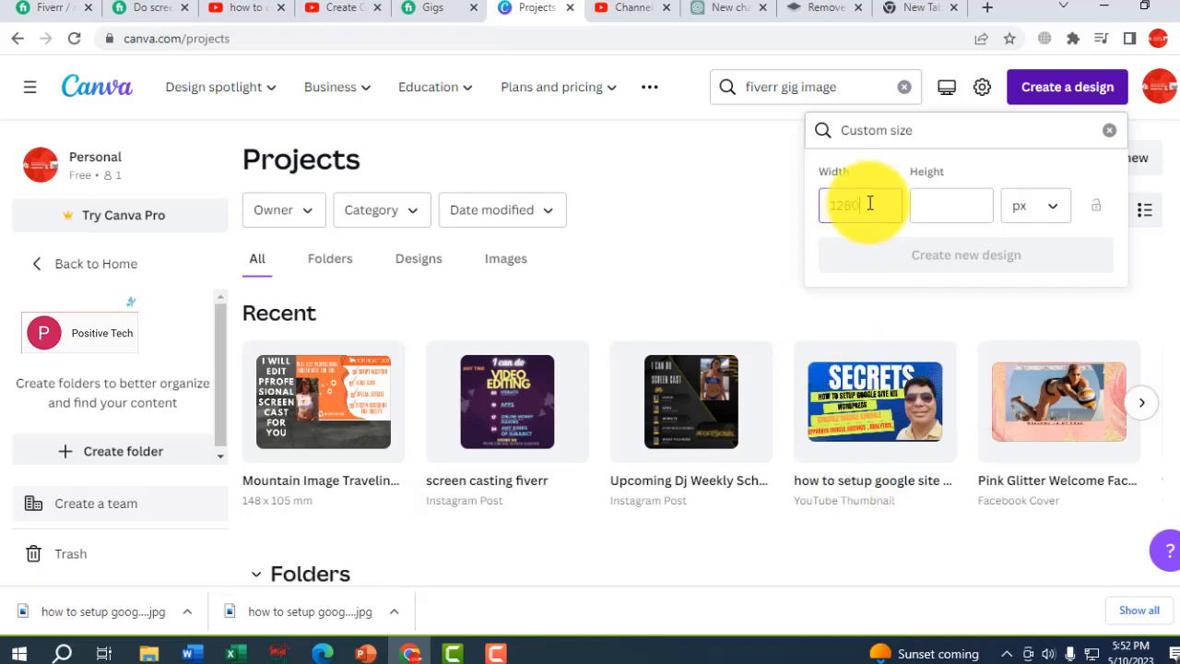
{"action": "type", "text": "1280"}
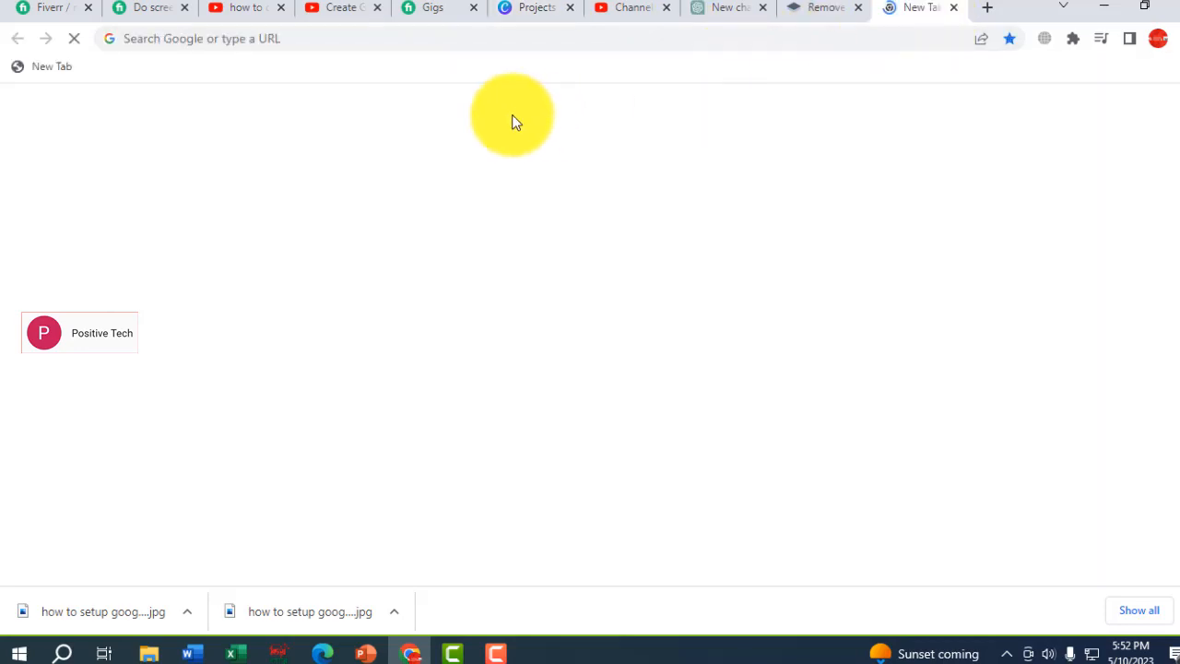
Search Google for "fiverr gig image size" and read the recommended dimensions.
{"action": "left_click", "coordinate": [393, 38]}
{"action": "type", "text": "fiverr gig image size"}
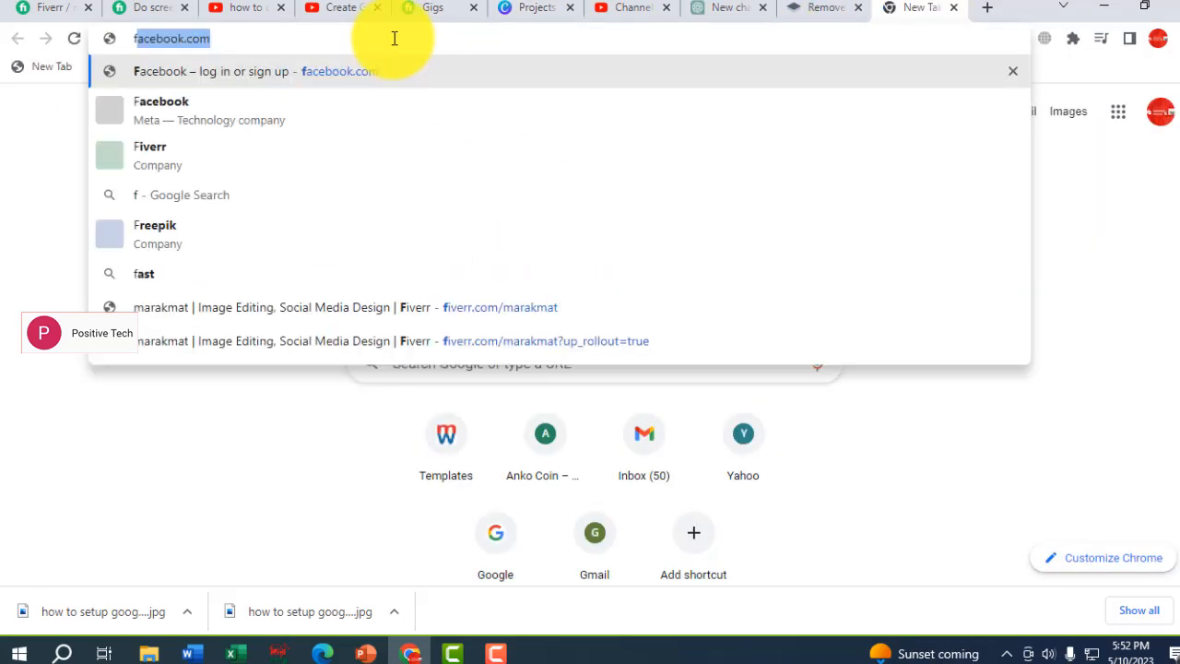
{"action": "key", "text": "Return"}
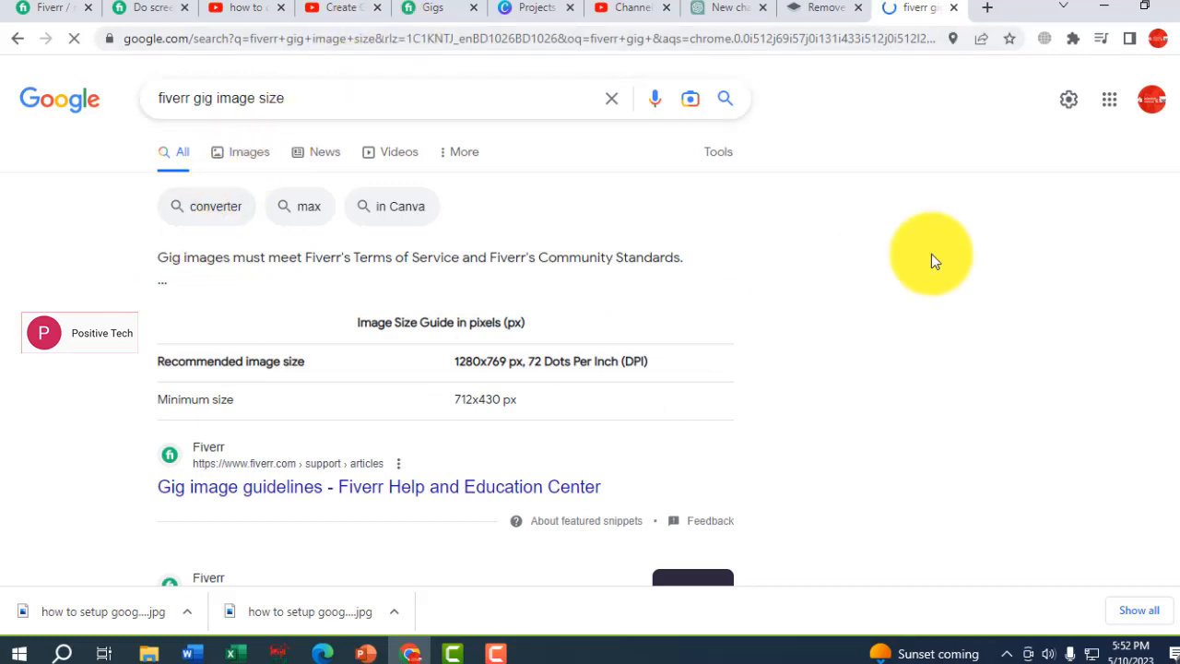
{"action": "scroll", "coordinate": [1171, 171], "scroll_direction": "down", "scroll_amount": 2}
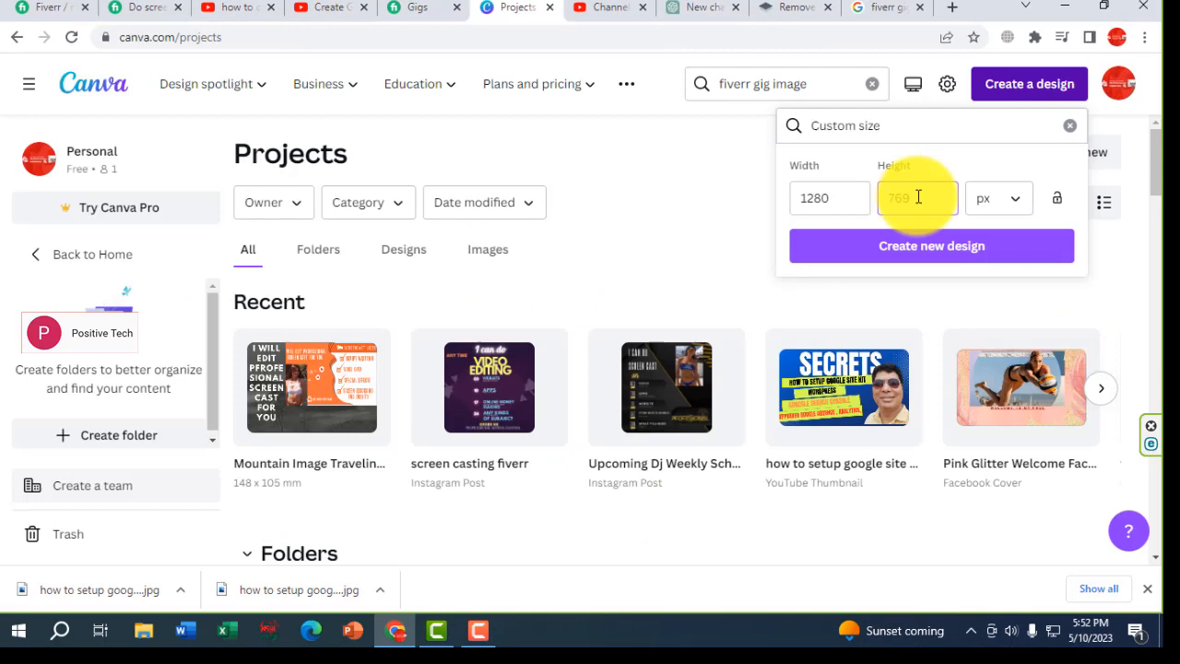
Back in Canva, set the custom design's height to 769 px and create the new design.
{"action": "type", "text": "769"}
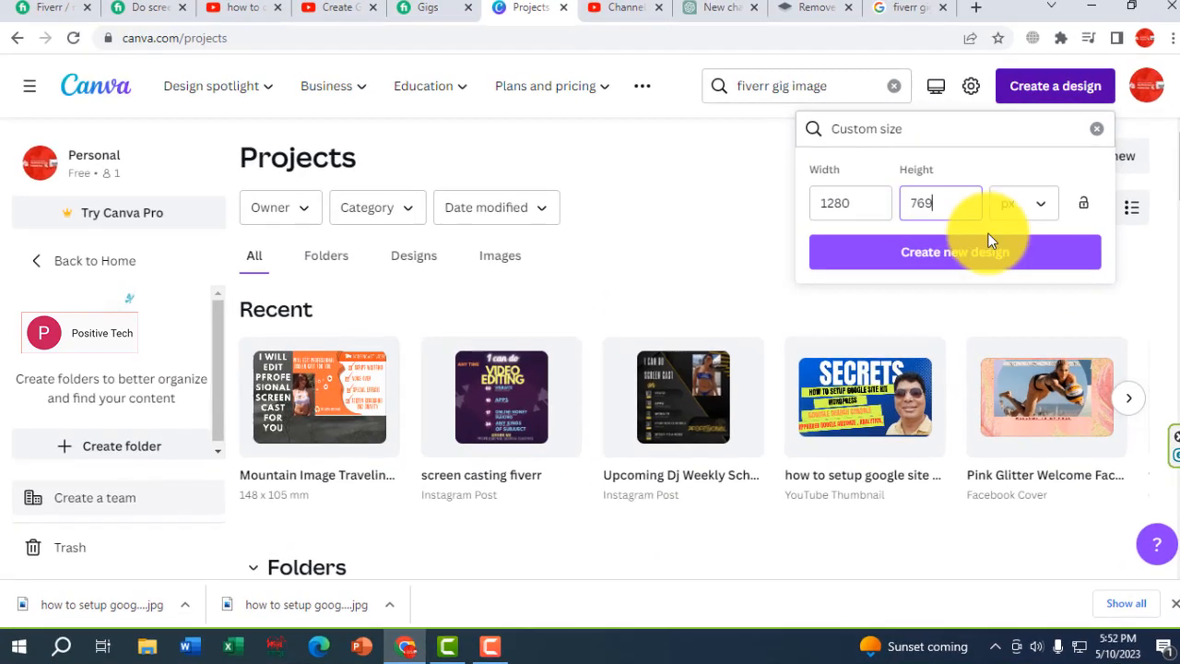
{"action": "left_click", "coordinate": [971, 255]}
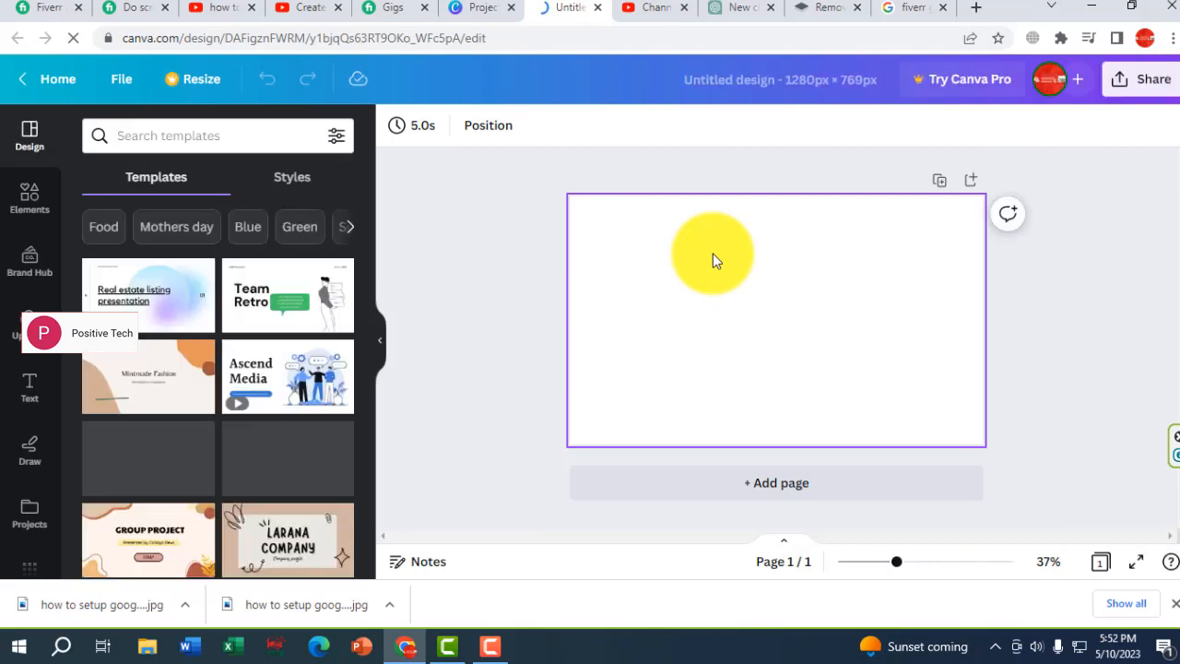
Review the image guidelines in the Fiverr gig's gallery editor and look through the list of active gigs.
{"action": "left_click", "coordinate": [125, 9]}
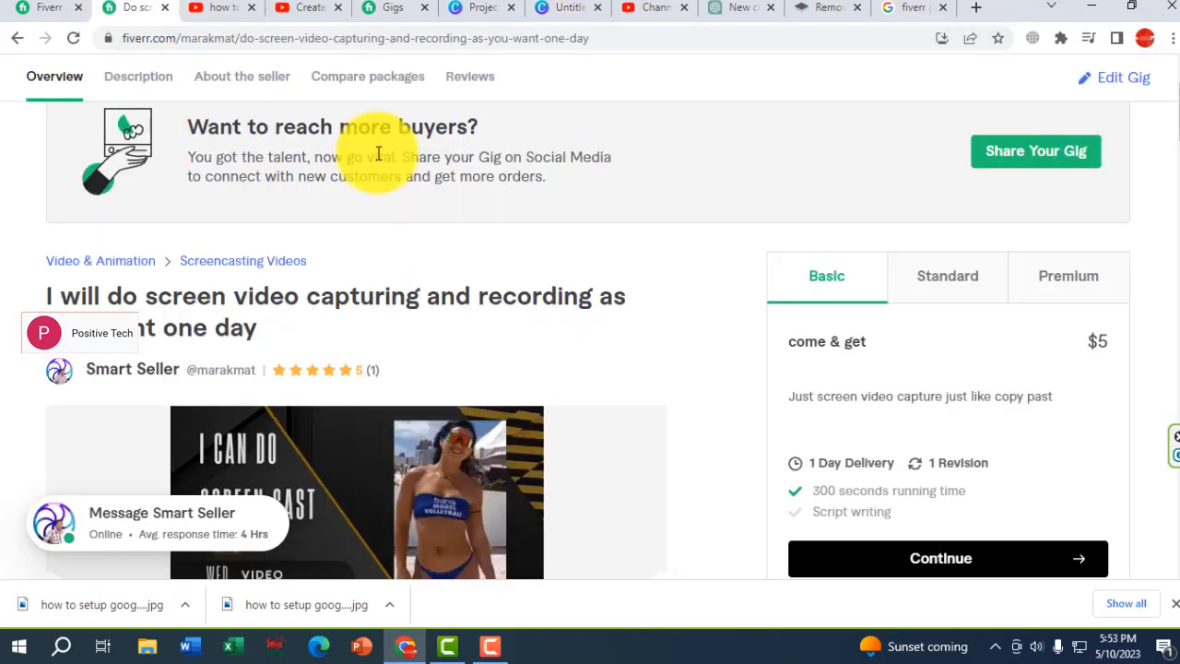
{"action": "left_click", "coordinate": [42, 9]}
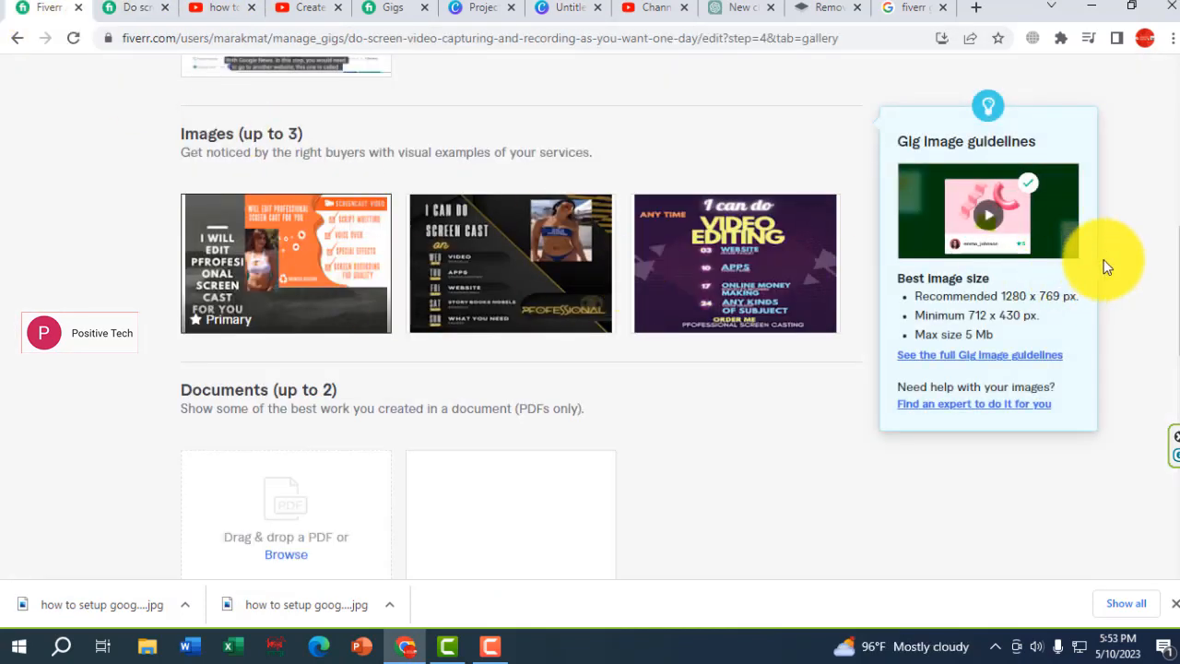
{"action": "mouse_move", "coordinate": [1175, 280]}
{"action": "left_mouse_down"}
{"action": "mouse_move", "coordinate": [1176, 231]}
{"action": "mouse_move", "coordinate": [1173, 300]}
{"action": "left_mouse_up"}
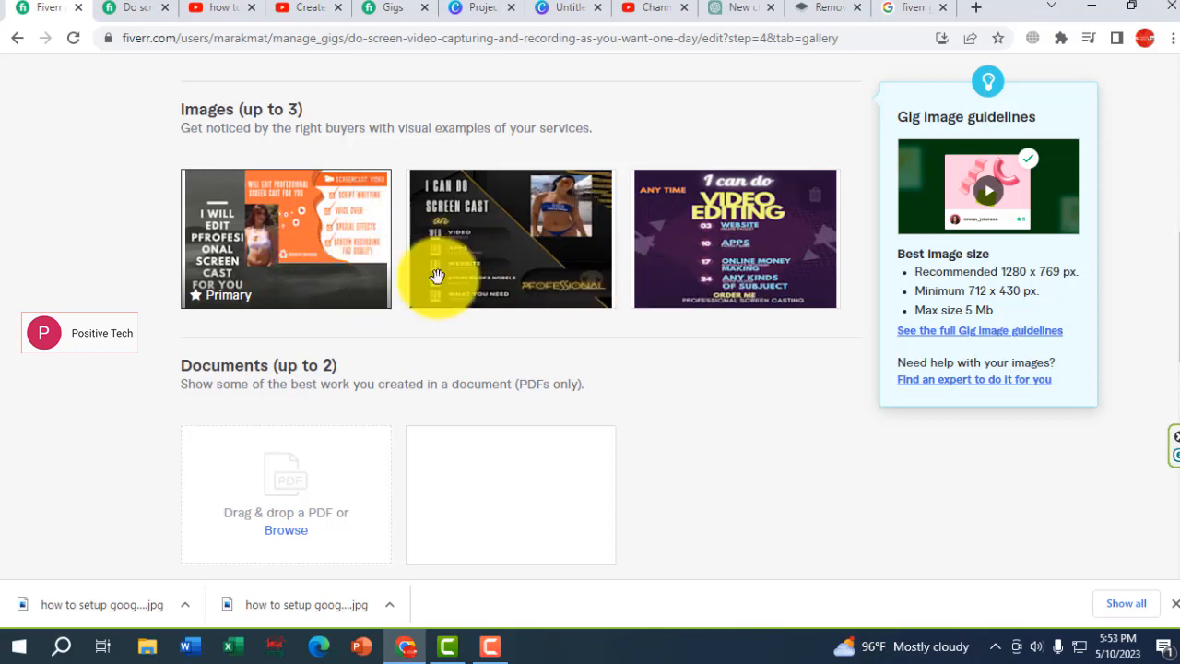
{"action": "left_click", "coordinate": [376, 12]}
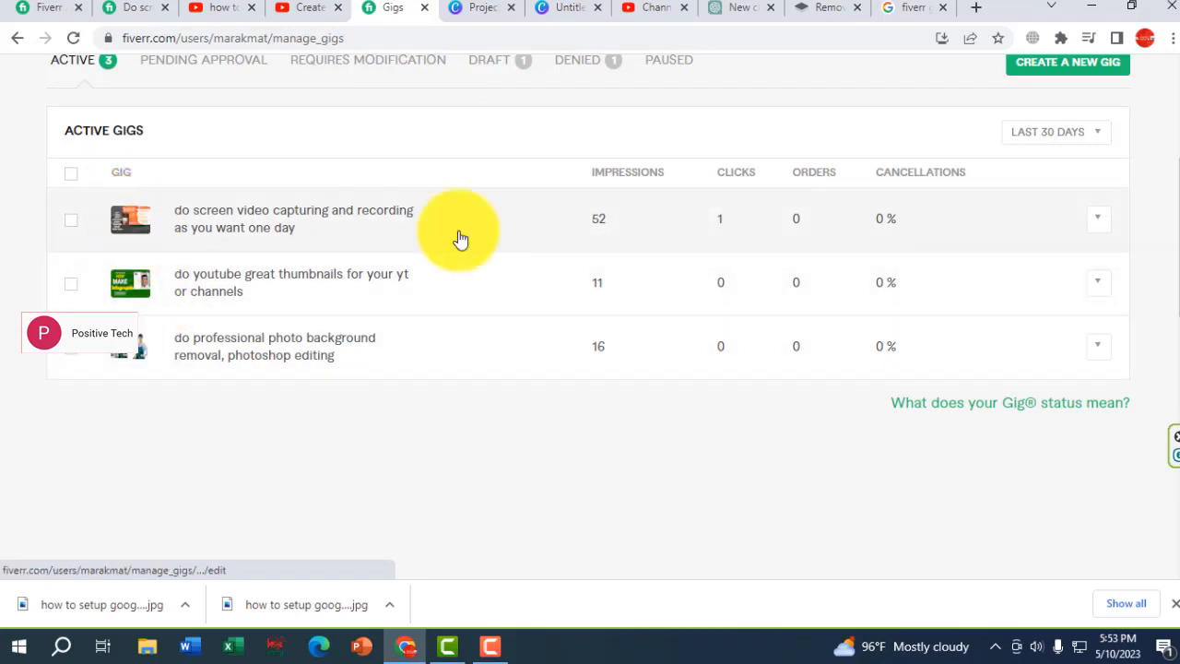
{"action": "scroll", "coordinate": [1166, 189], "scroll_direction": "up", "scroll_amount": 3}
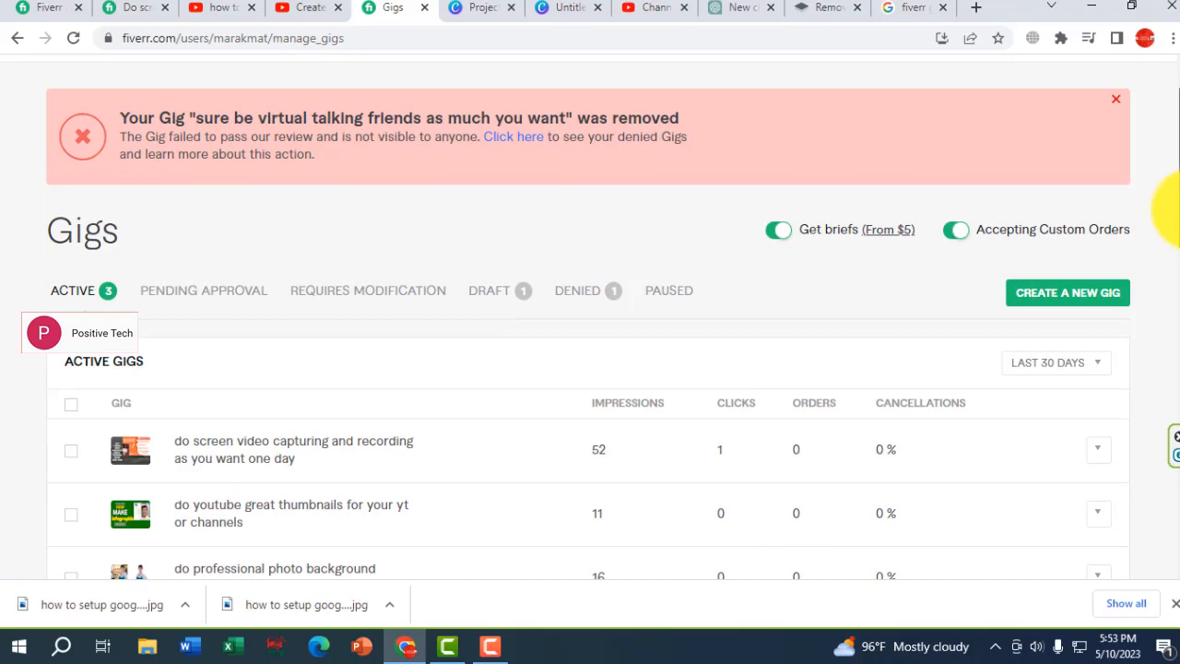
{"action": "scroll", "coordinate": [1168, 210], "scroll_direction": "down", "scroll_amount": 2}
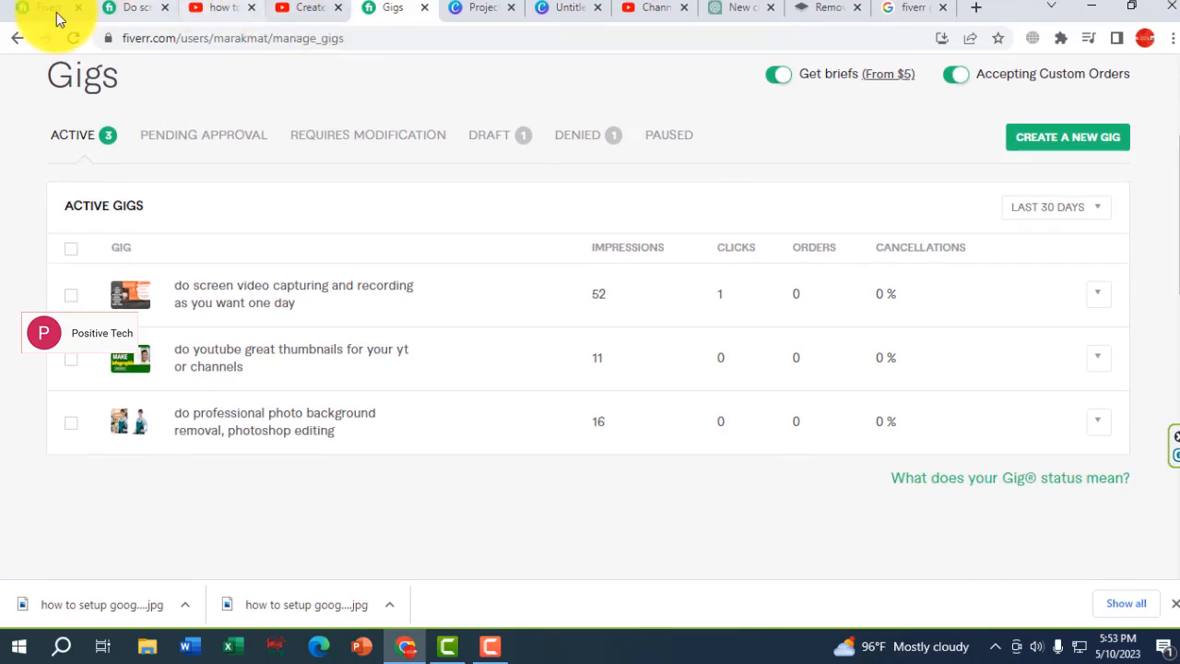
{"action": "left_click", "coordinate": [57, 19]}
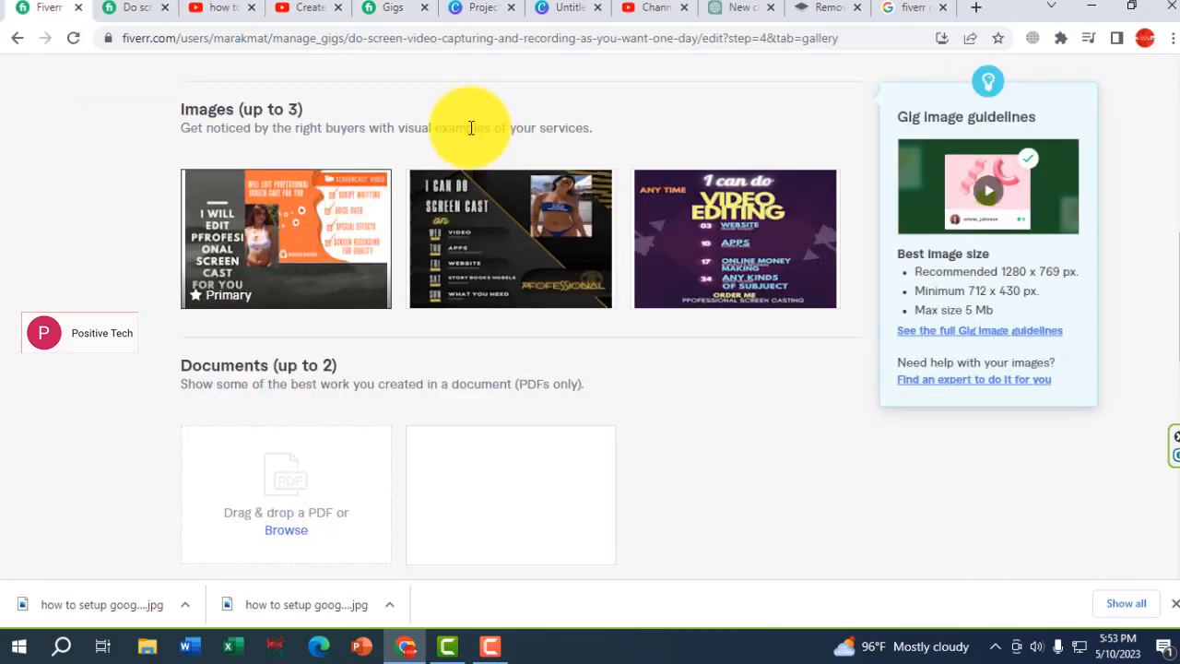
Look through the video and images on the screen recording gig's public page and skim the seller information.
{"action": "left_click", "coordinate": [138, 11]}
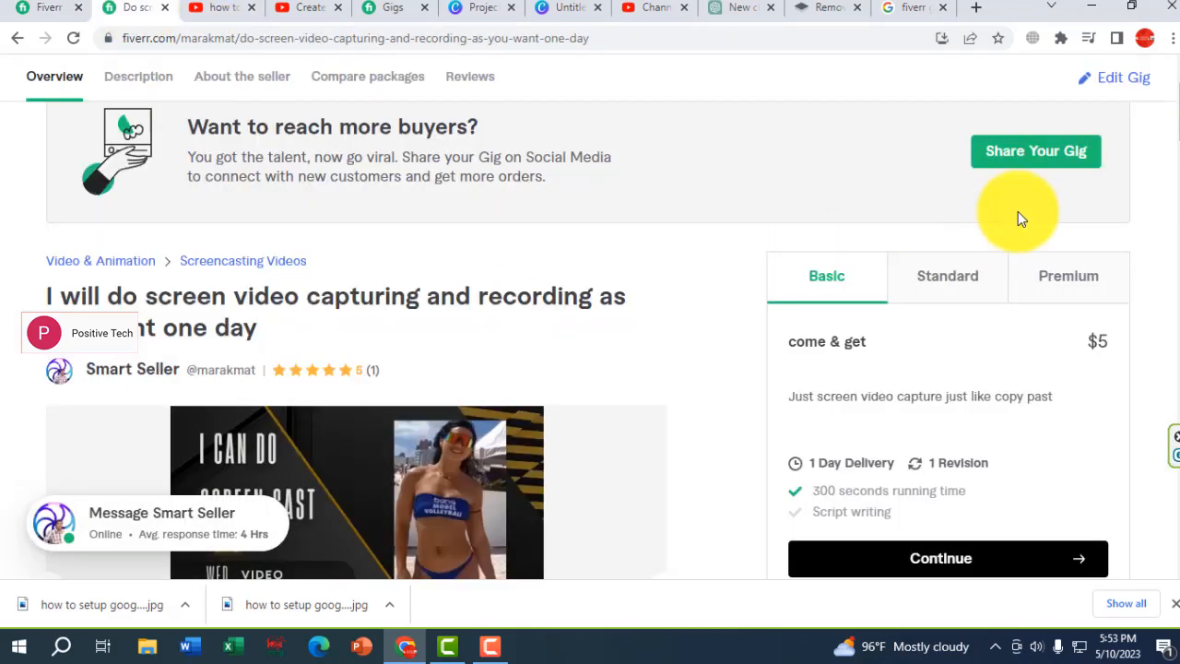
{"action": "scroll", "coordinate": [1163, 145], "scroll_direction": "down", "scroll_amount": 3}
{"action": "mouse_move", "coordinate": [408, 316]}
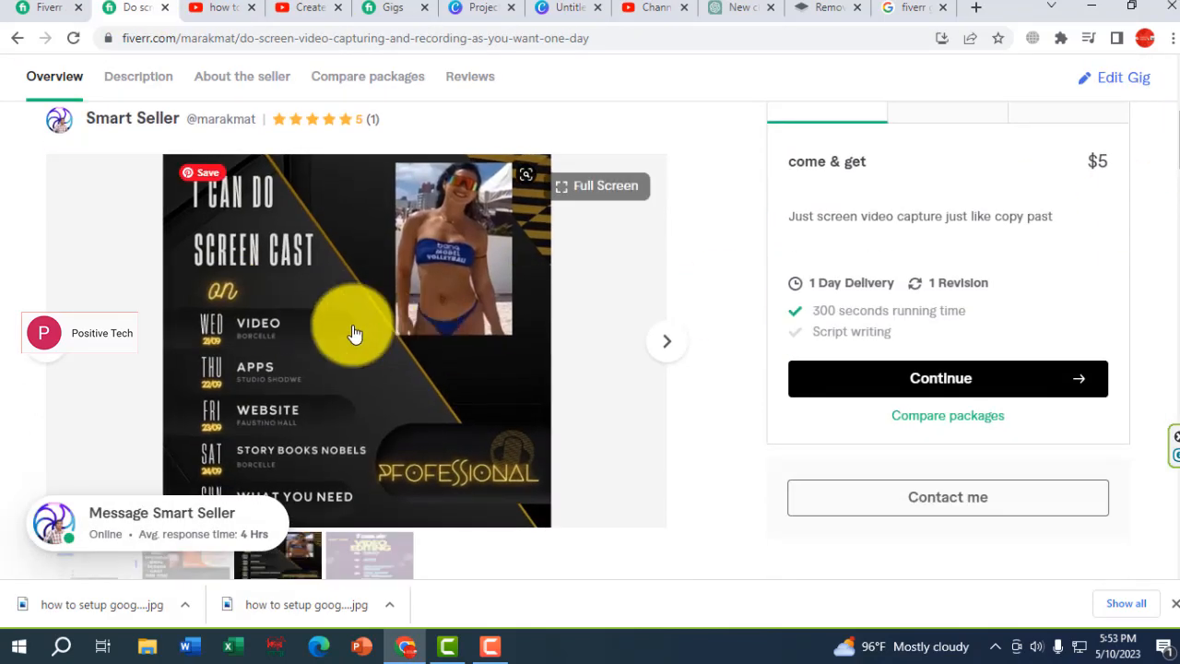
{"action": "left_click", "coordinate": [46, 358]}
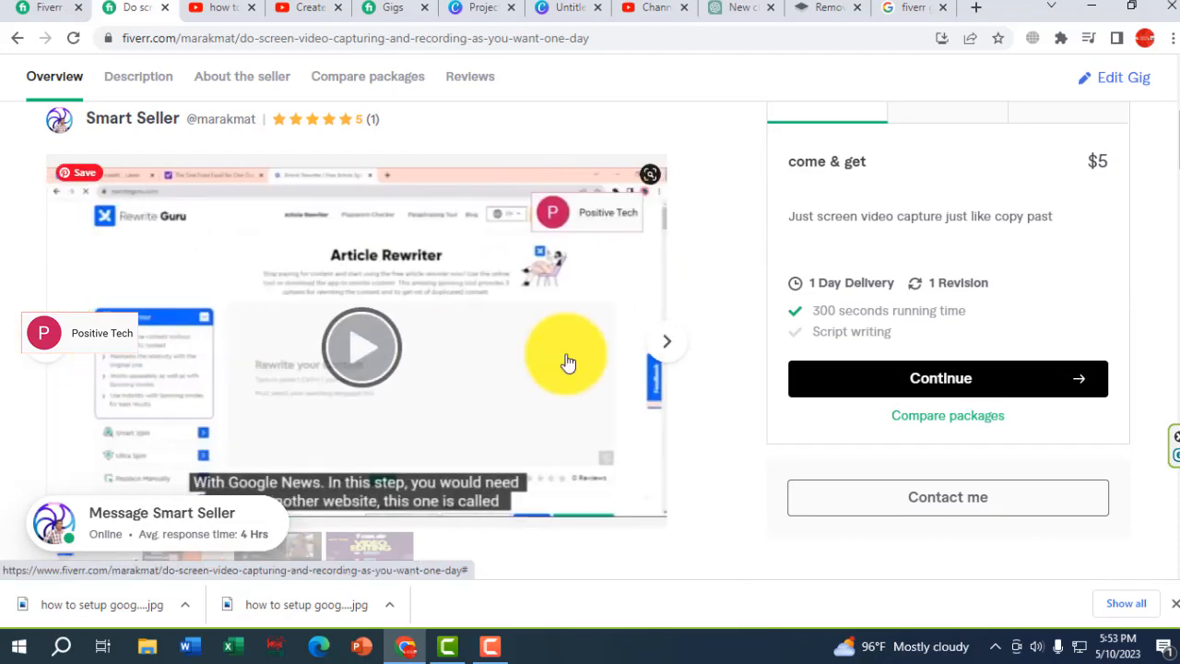
{"action": "left_click", "coordinate": [669, 350]}
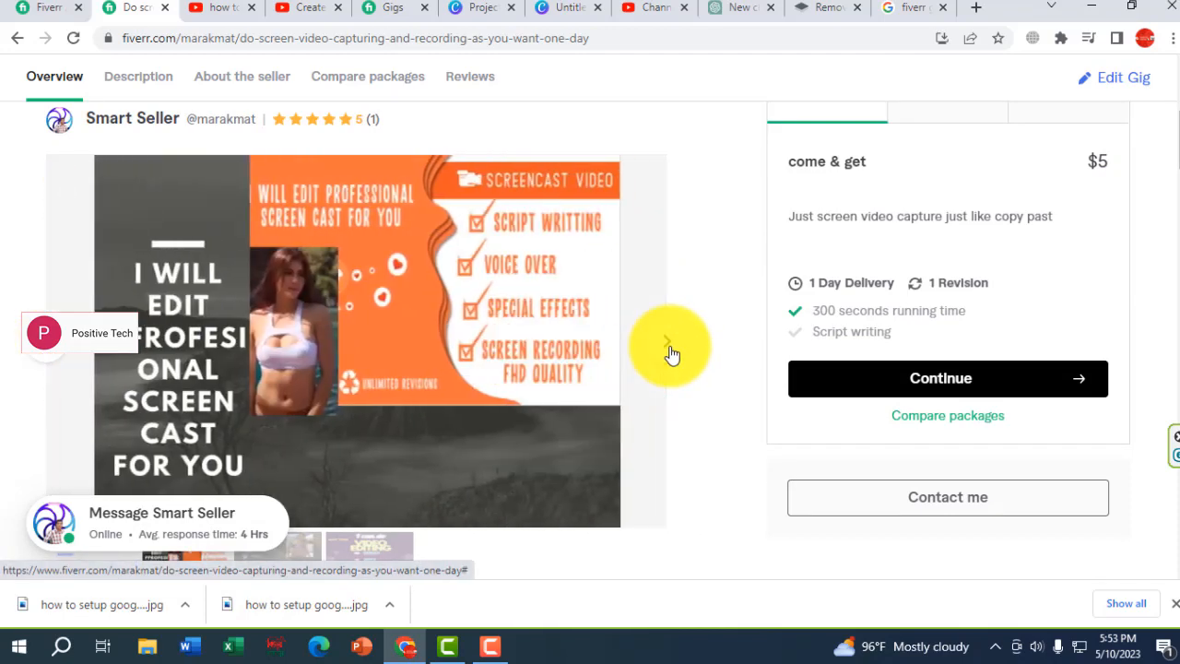
{"action": "left_click", "coordinate": [669, 351]}
{"action": "left_click", "coordinate": [671, 350]}
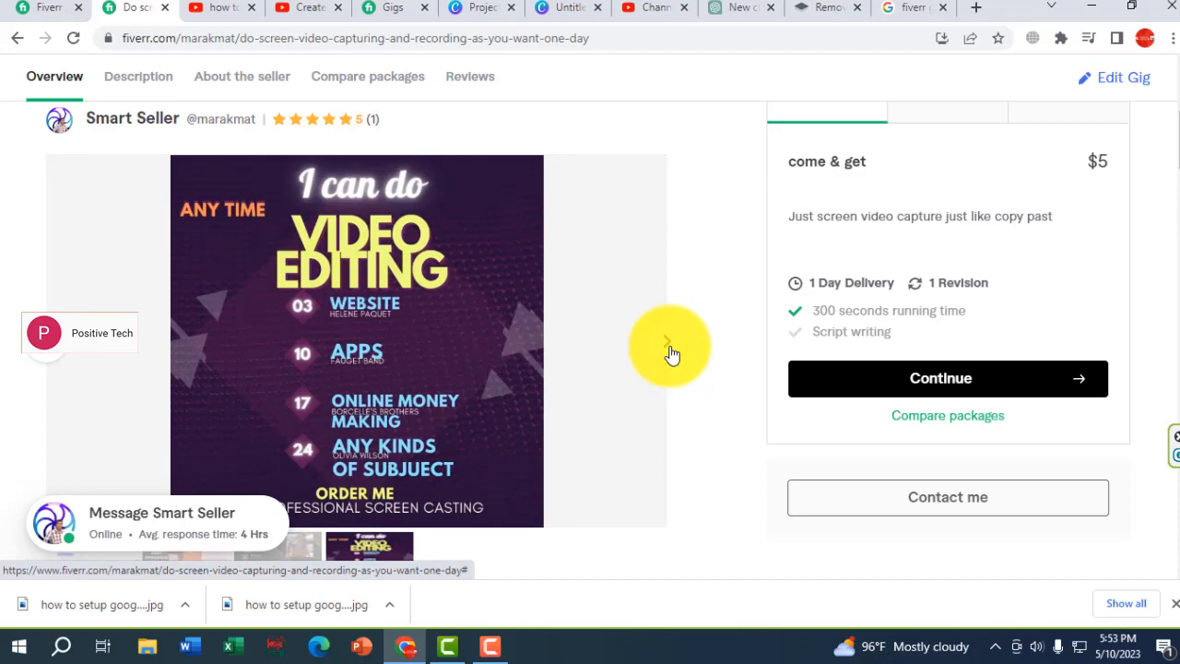
{"action": "left_click", "coordinate": [671, 350]}
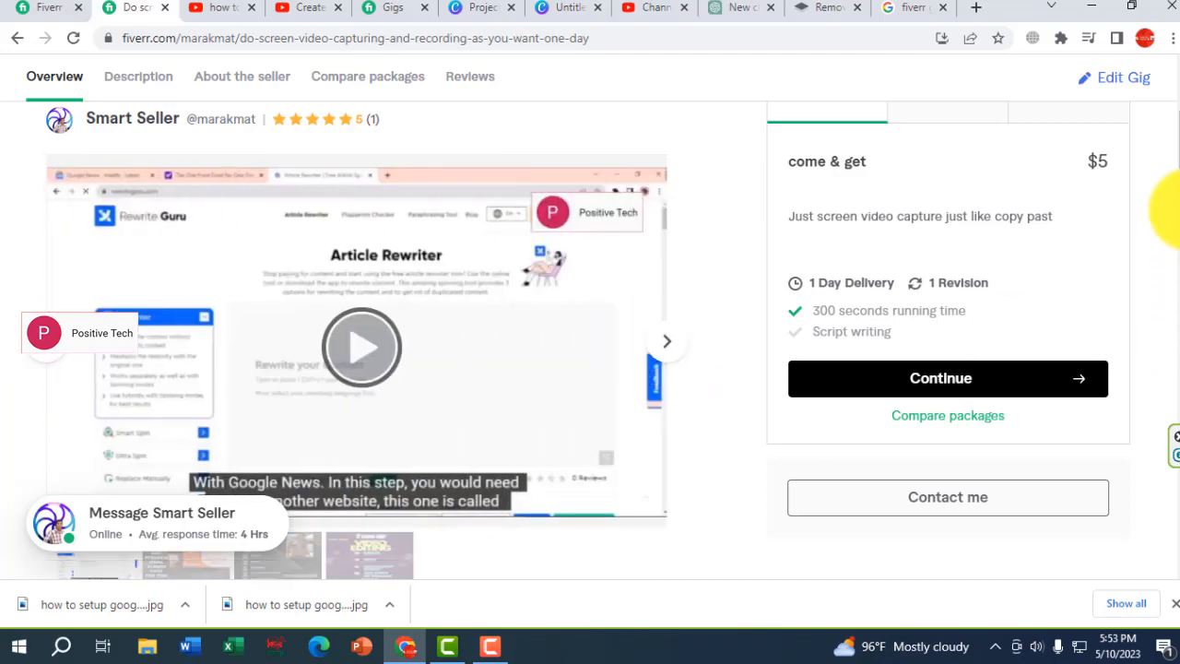
{"action": "scroll", "coordinate": [856, 364], "scroll_direction": "down", "scroll_amount": 8}
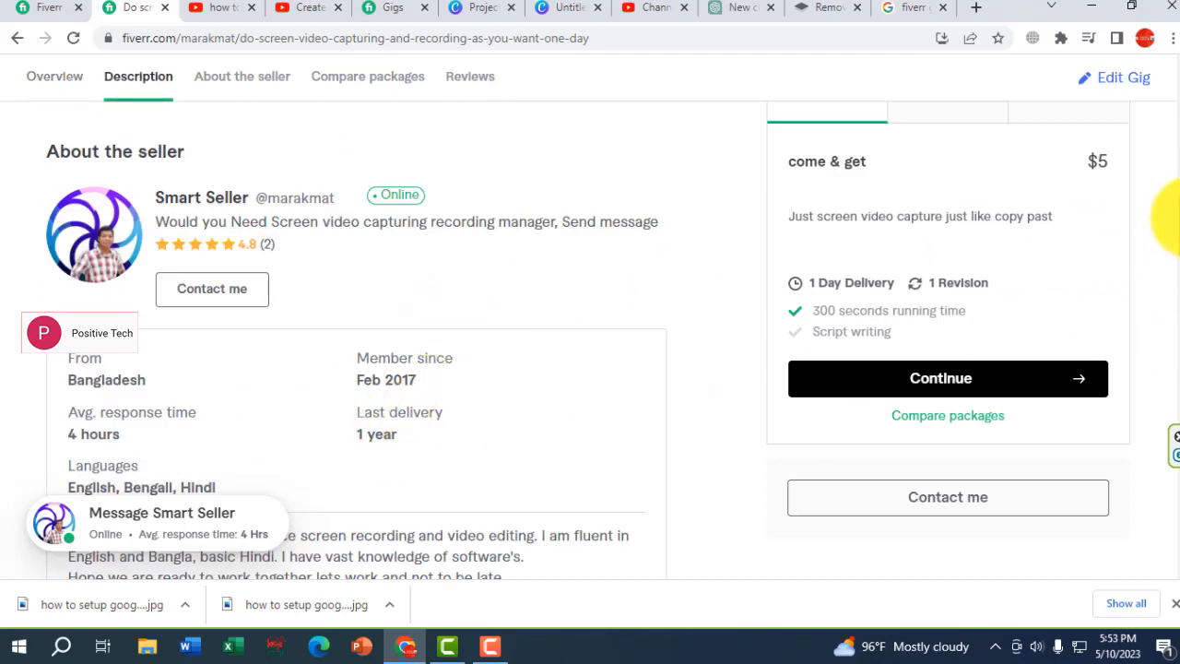
{"action": "scroll", "coordinate": [1168, 217], "scroll_direction": "up", "scroll_amount": 5}
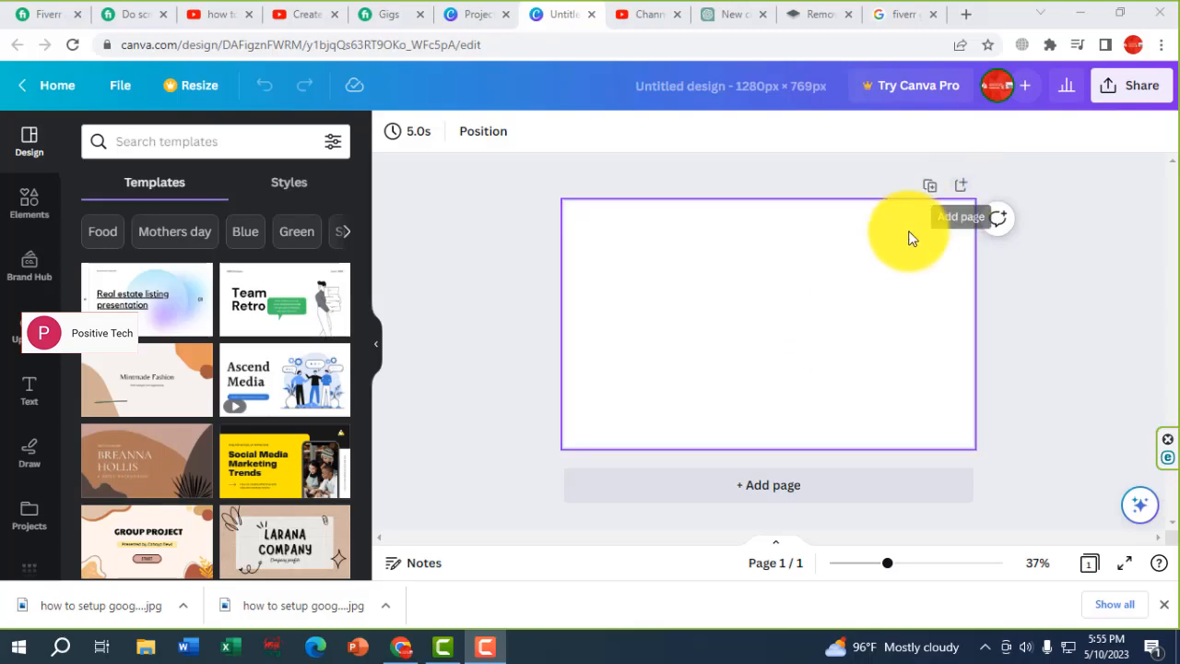
In the blank 1280 × 769 px Canva design, duplicate the page three times to make four pages.
{"action": "left_click", "coordinate": [929, 187]}
{"action": "left_click", "coordinate": [901, 188]}
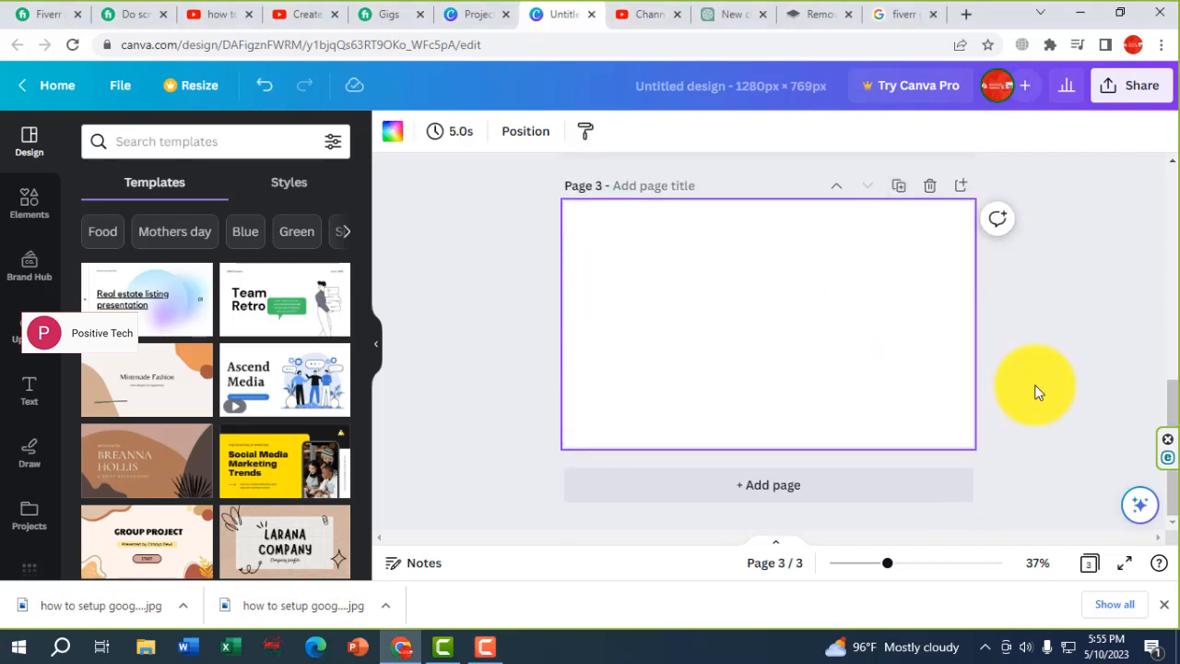
{"action": "left_click_drag", "start_coordinate": [1163, 409], "coordinate": [1158, 434]}
{"action": "left_click", "coordinate": [899, 186]}
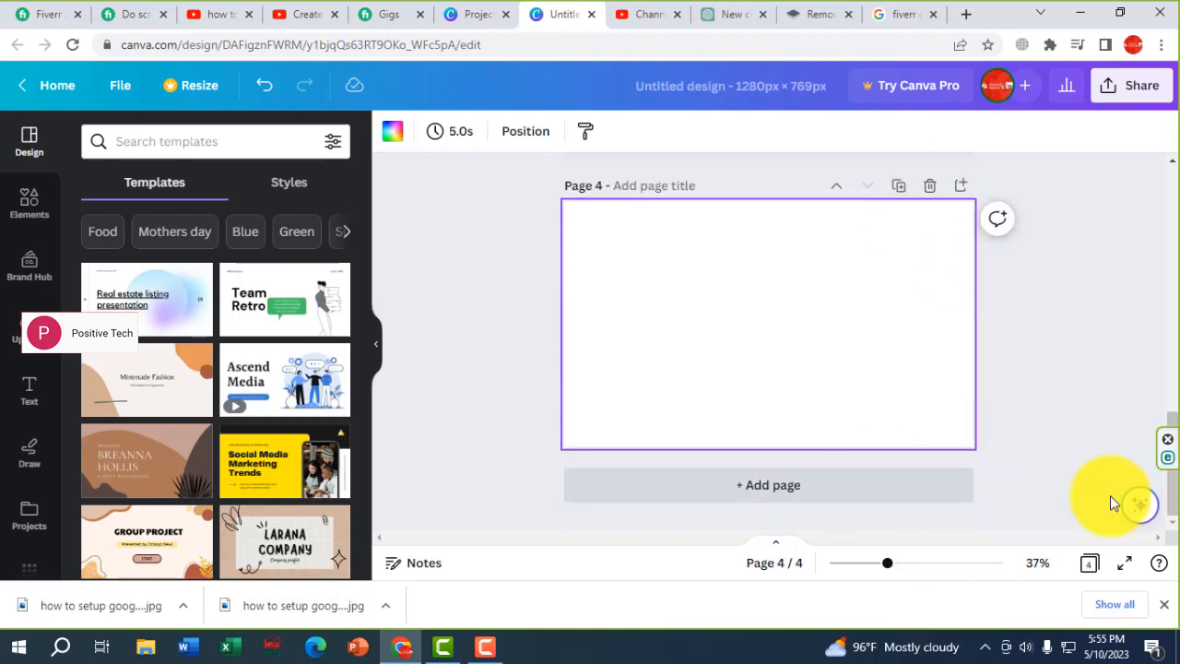
{"action": "left_click_drag", "start_coordinate": [1173, 423], "coordinate": [1178, 92]}
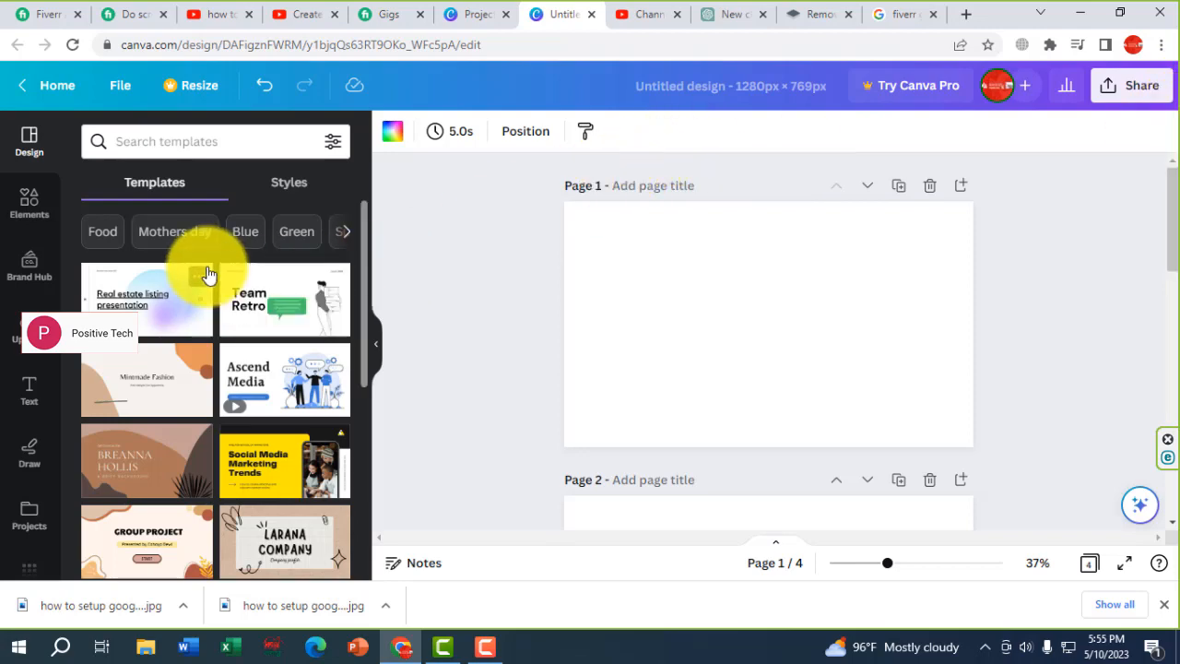
Return to the Flyers template results and browse through the available designs.
{"action": "left_click", "coordinate": [32, 329]}
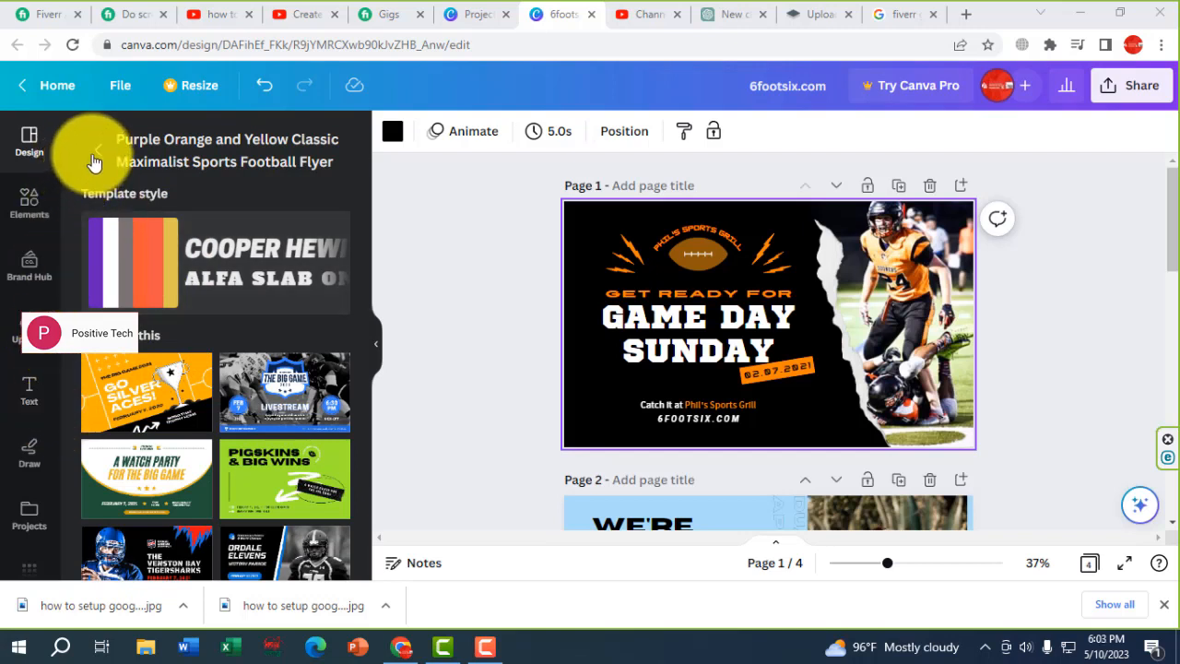
{"action": "left_click", "coordinate": [264, 87]}
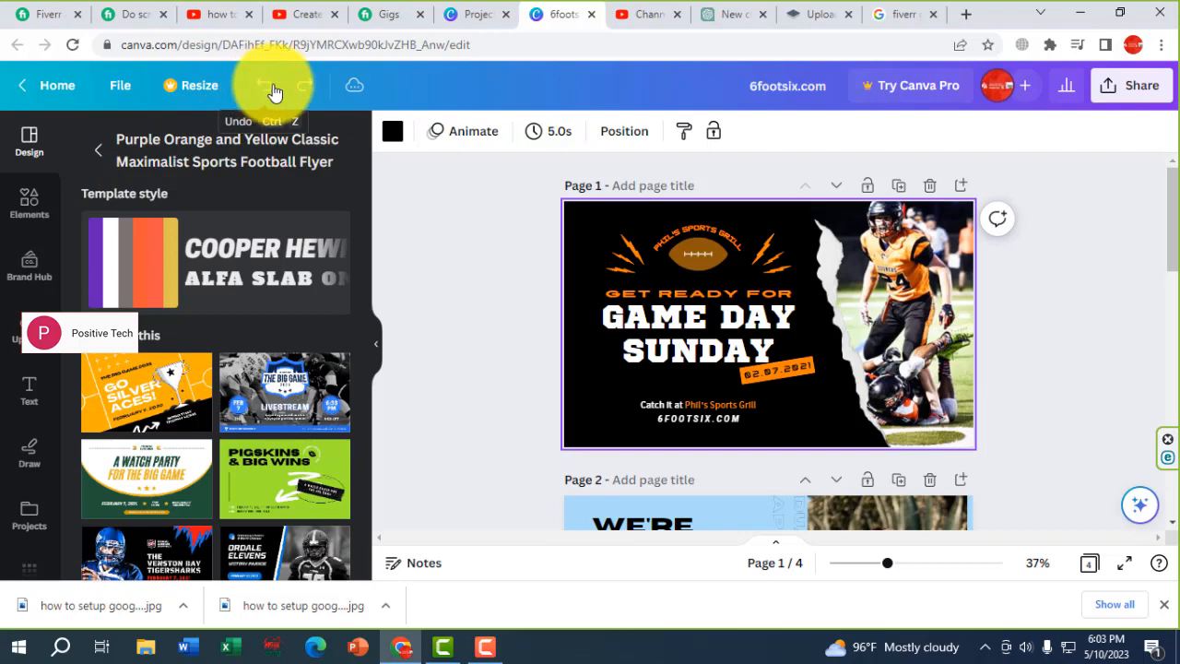
{"action": "left_click", "coordinate": [307, 85]}
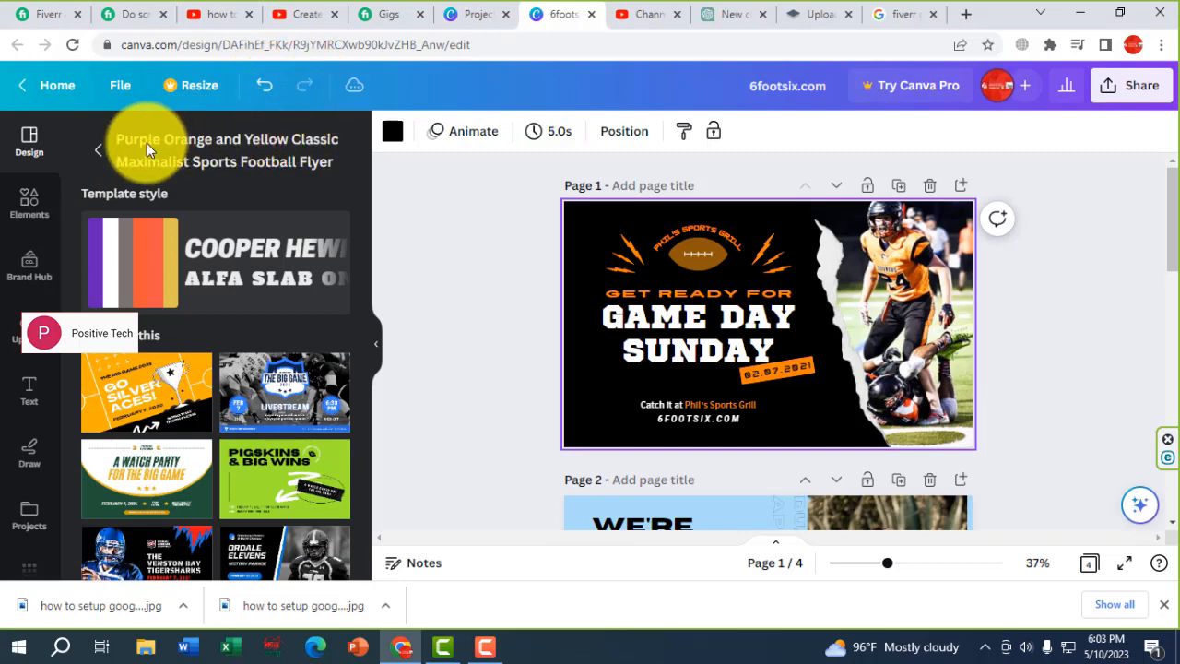
{"action": "left_click", "coordinate": [98, 149]}
{"action": "left_click", "coordinate": [178, 140]}
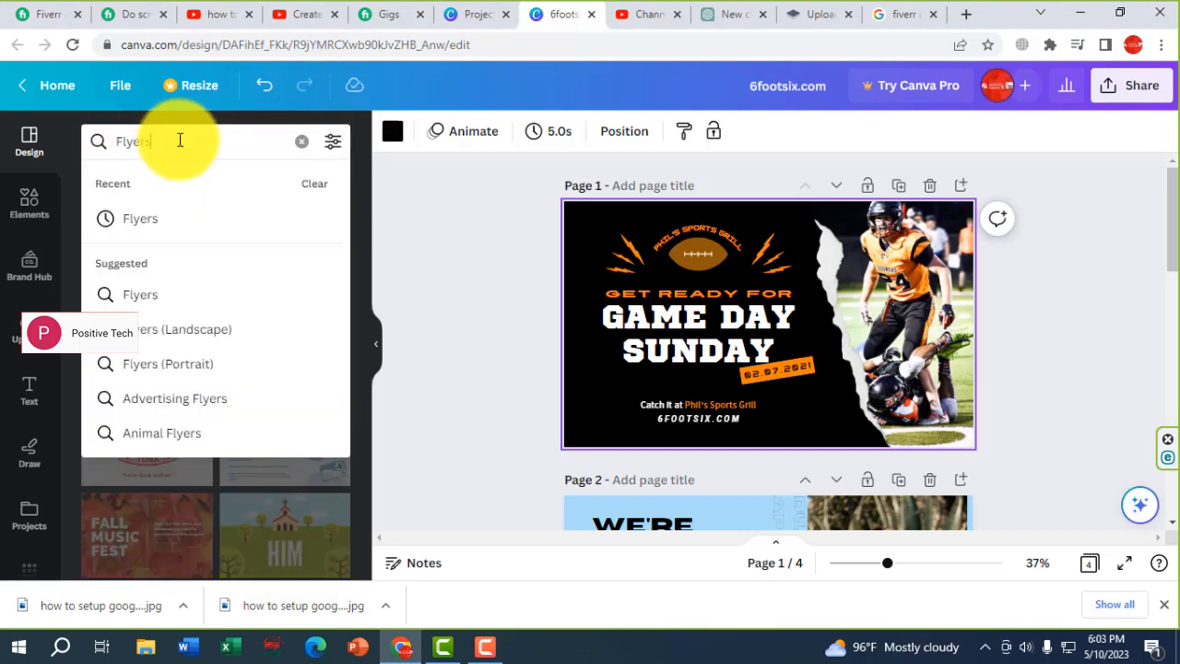
{"action": "left_click", "coordinate": [359, 181]}
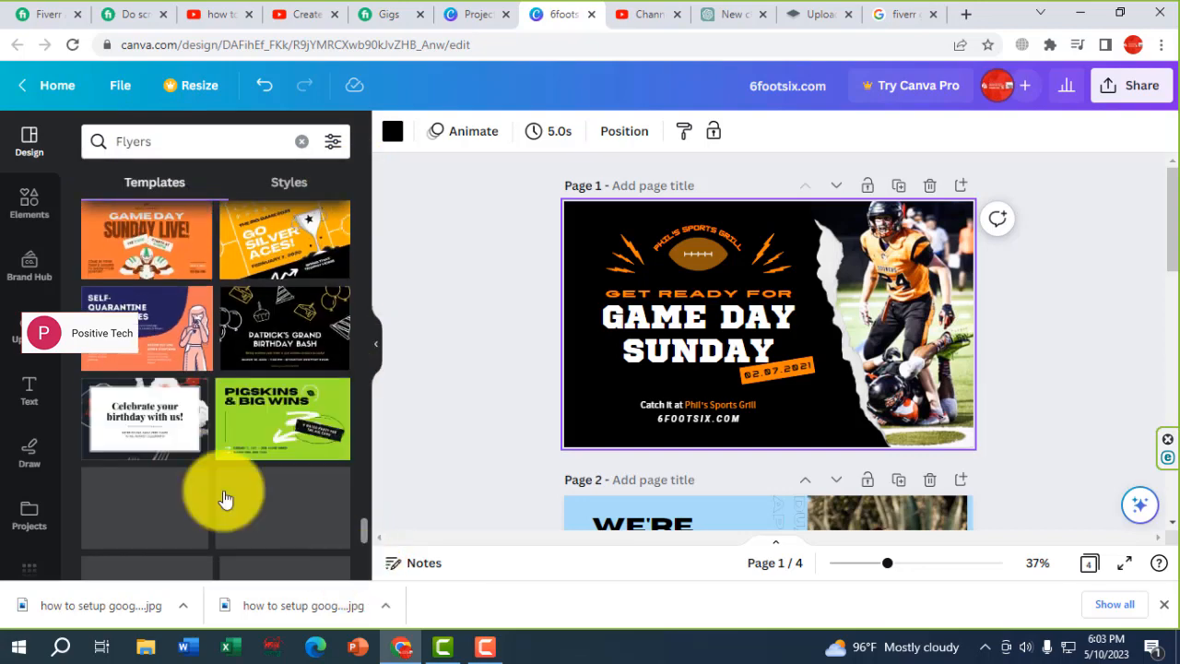
Replace the "GAME DAY SUNDAY" headline on page 1 with "SCREEN CASTING VIDEO APPS WEBSITE".
{"action": "left_click", "coordinate": [702, 339]}
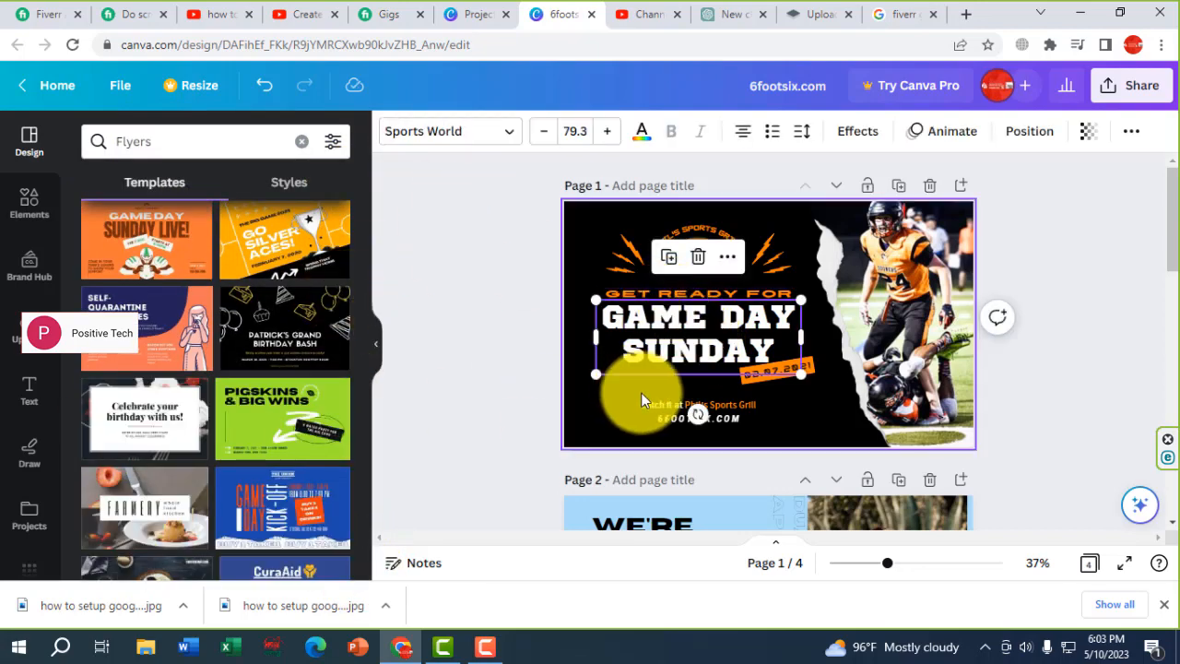
{"action": "double_click", "coordinate": [665, 331]}
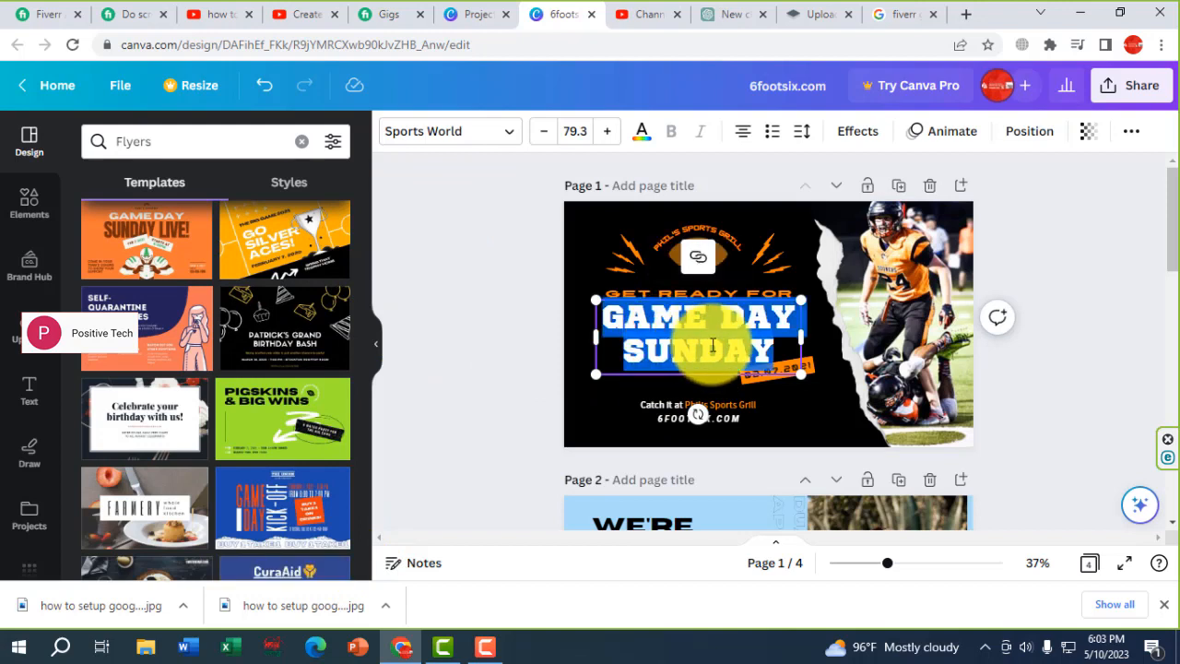
{"action": "type", "text": "SCRE"}
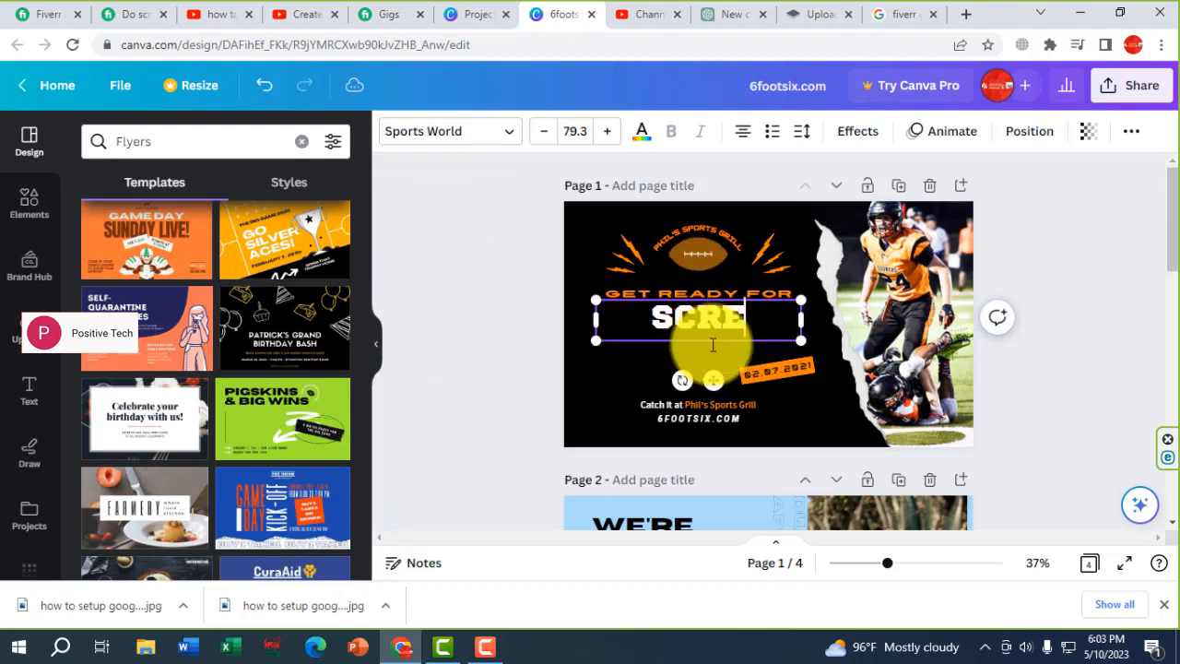
{"action": "type", "text": "EN CA"}
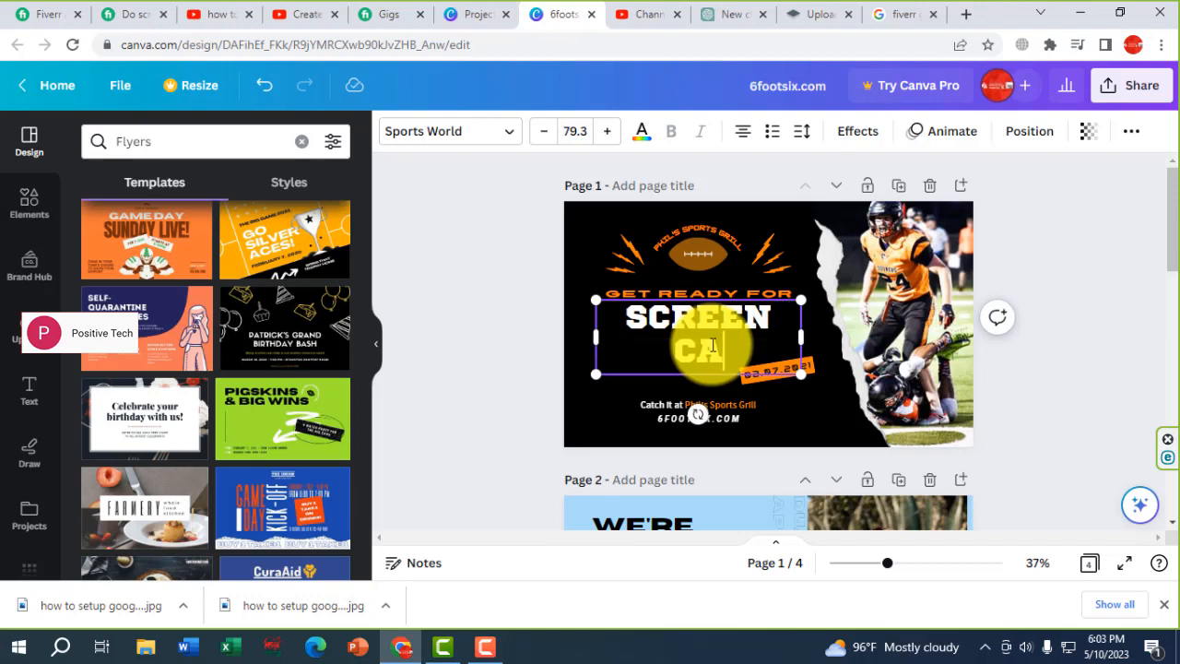
{"action": "type", "text": "STING "}
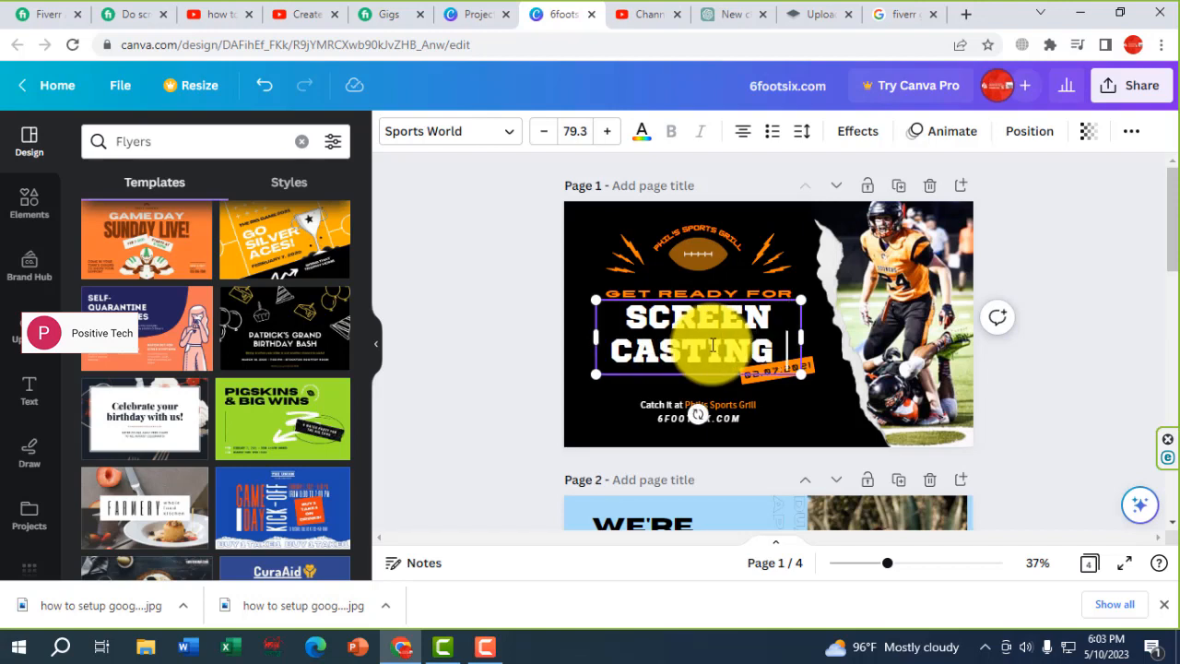
{"action": "type", "text": "AN"}
{"action": "key", "text": "BackSpace"}
{"action": "key", "text": "BackSpace"}
{"action": "type", "text": "VIDE"}
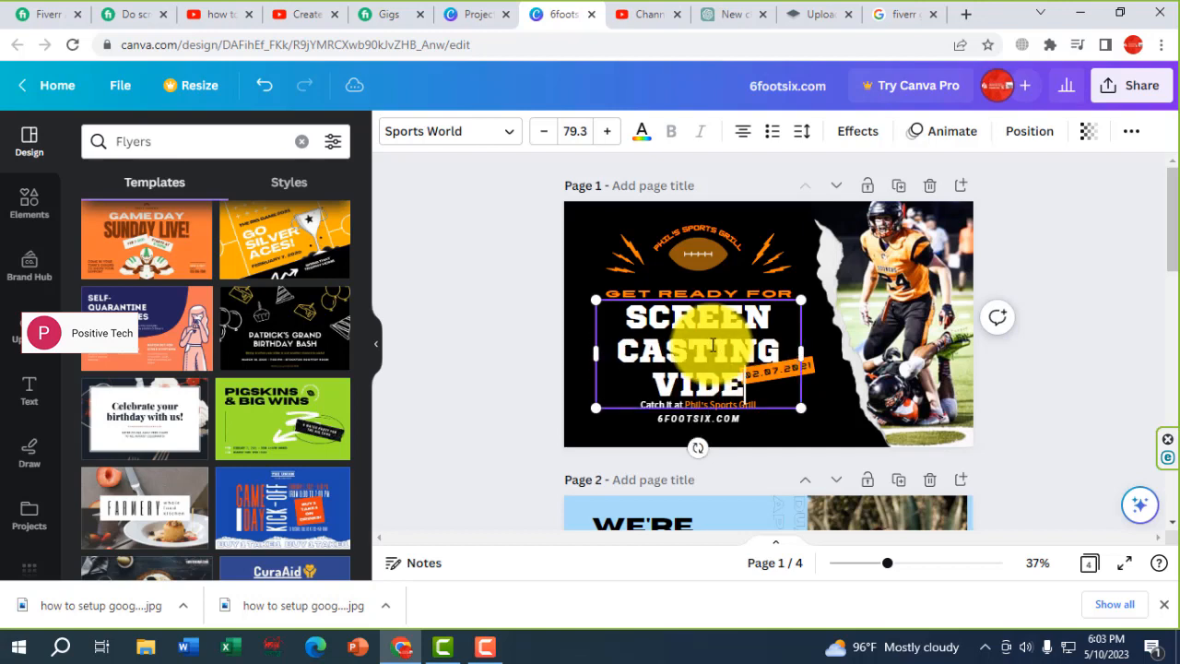
{"action": "type", "text": "O APPS"}
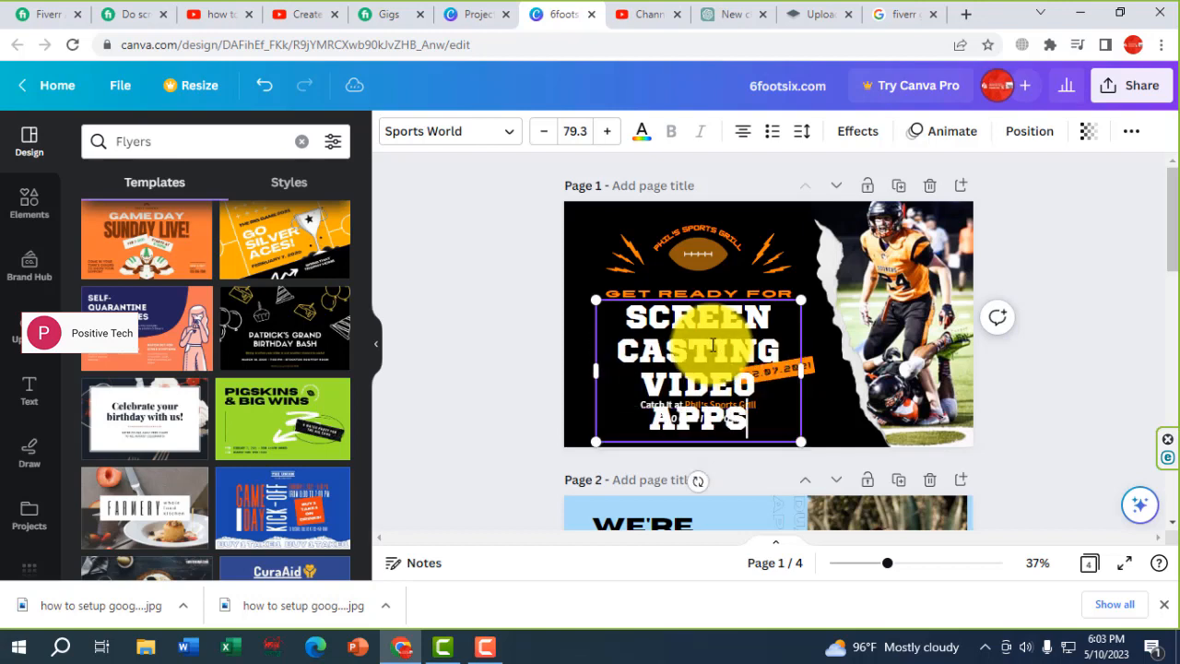
{"action": "type", "text": " WEBSITE"}
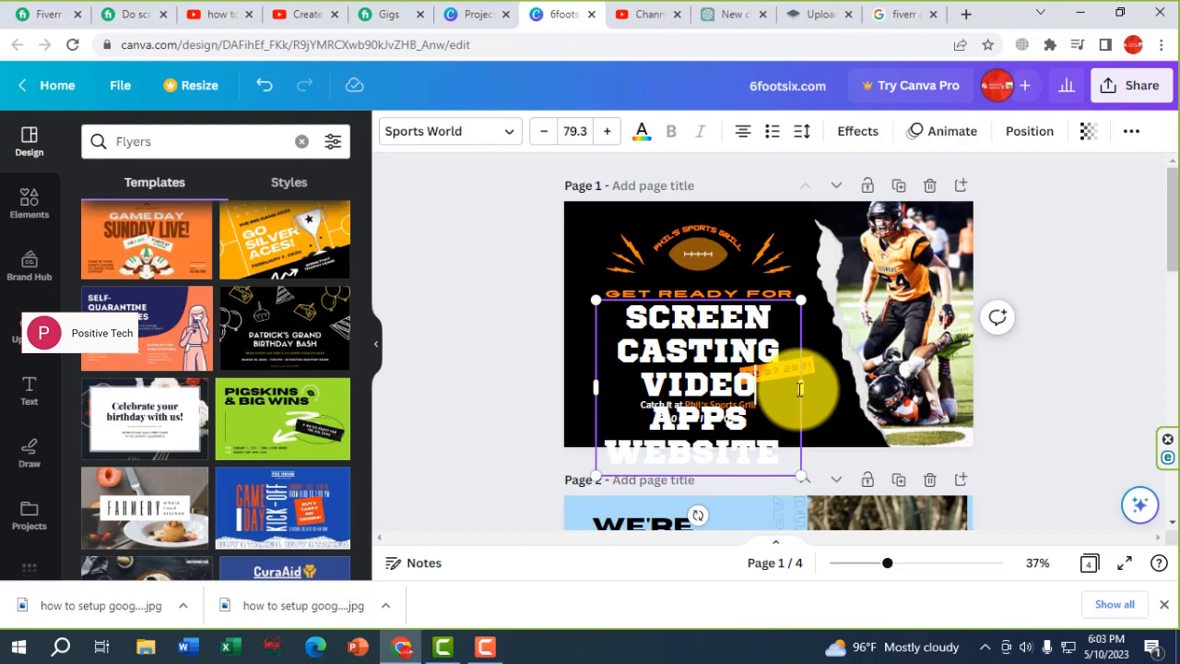
Reduce page 1's headline to font size 53.3 and shift it slightly left and down.
{"action": "left_click_drag", "start_coordinate": [543, 140], "coordinate": [543, 140]}
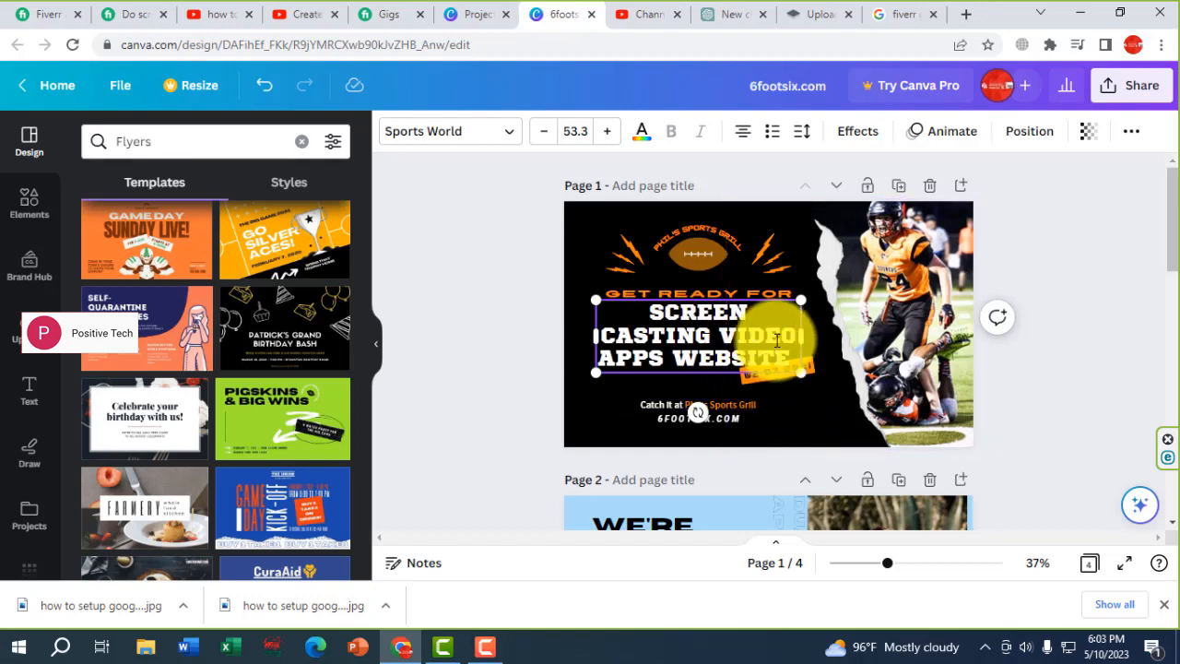
{"action": "left_click_drag", "start_coordinate": [817, 325], "coordinate": [779, 329]}
{"action": "left_click_drag", "start_coordinate": [706, 339], "coordinate": [697, 346]}
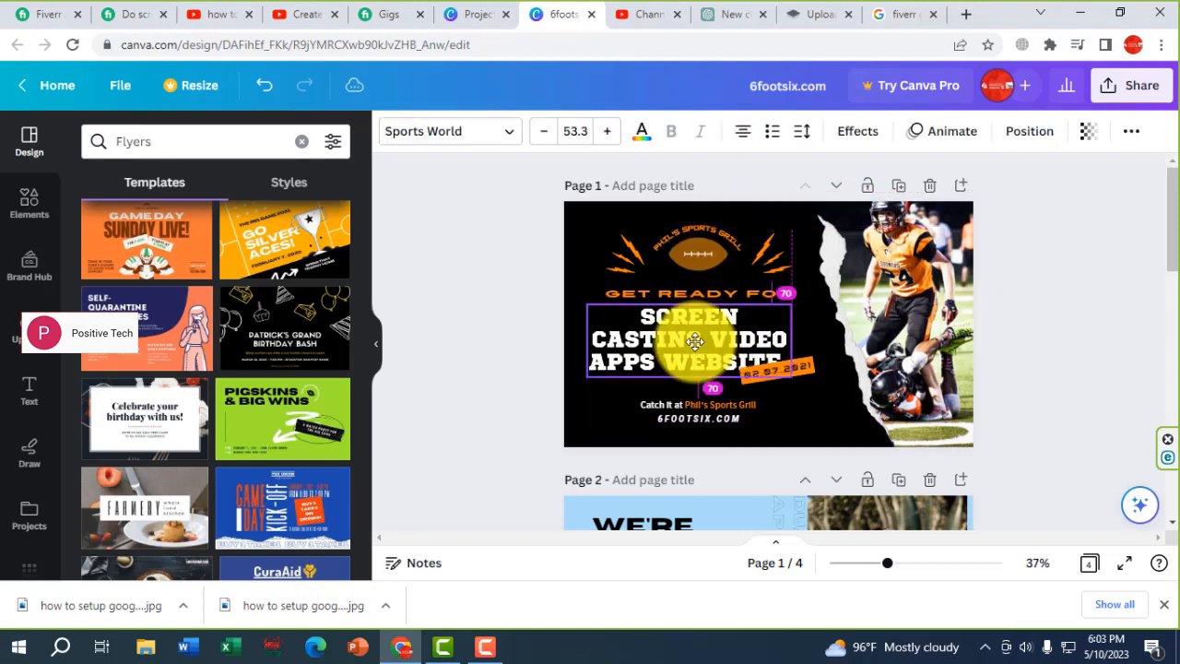
{"action": "left_click", "coordinate": [788, 404]}
{"action": "left_click", "coordinate": [1026, 370]}
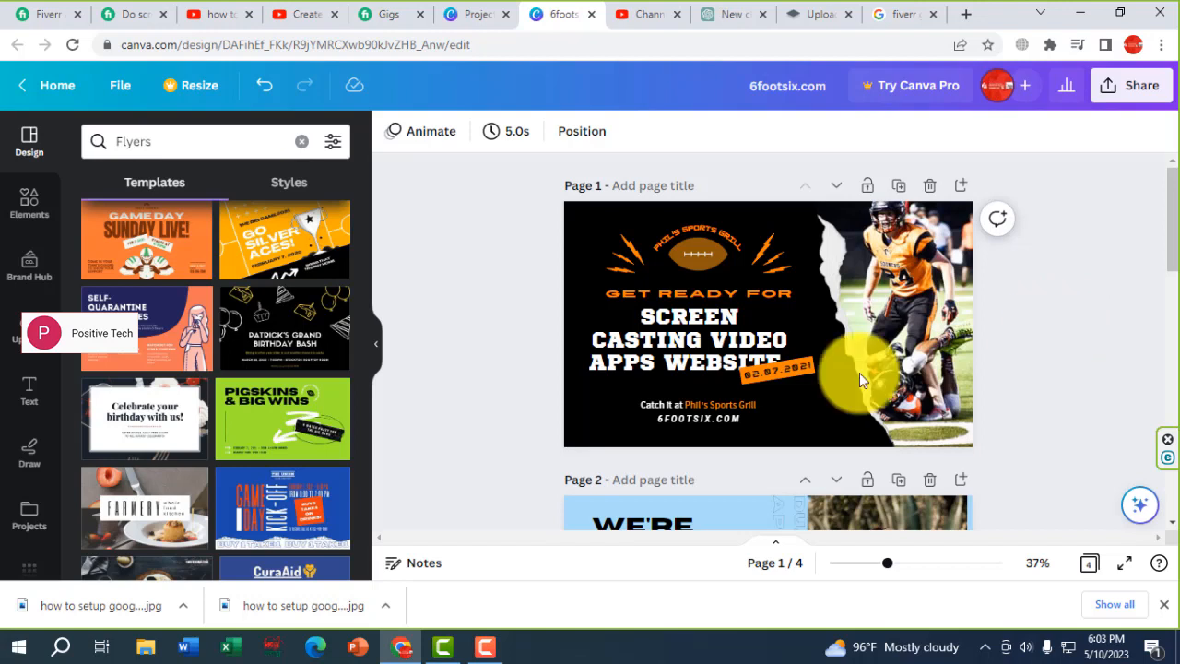
Move the orange date tag on page 1 slightly down, clear of the headline.
{"action": "left_click", "coordinate": [709, 359]}
{"action": "left_click", "coordinate": [806, 364]}
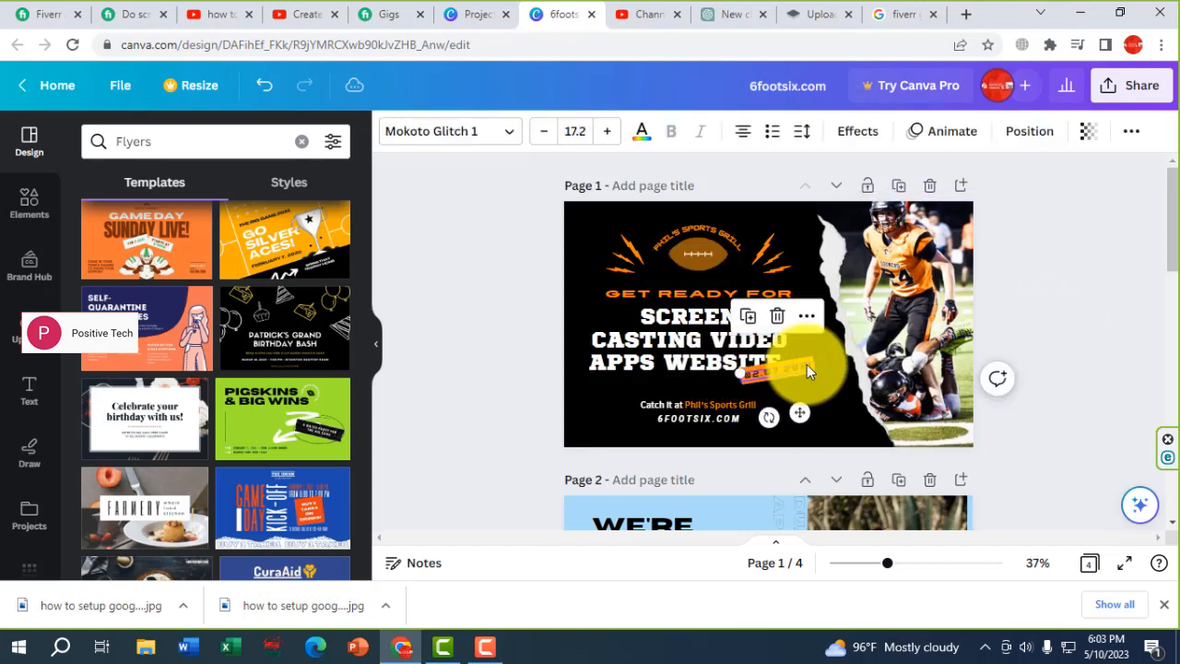
{"action": "left_click_drag", "start_coordinate": [806, 364], "coordinate": [803, 383]}
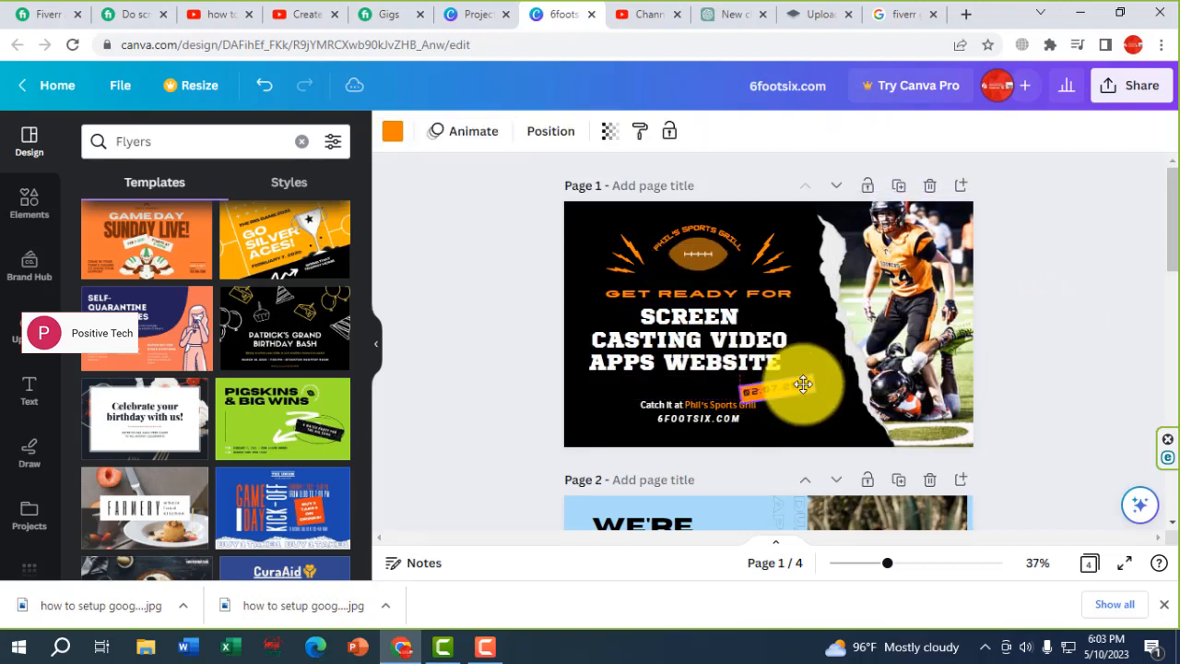
{"action": "left_click", "coordinate": [1073, 354]}
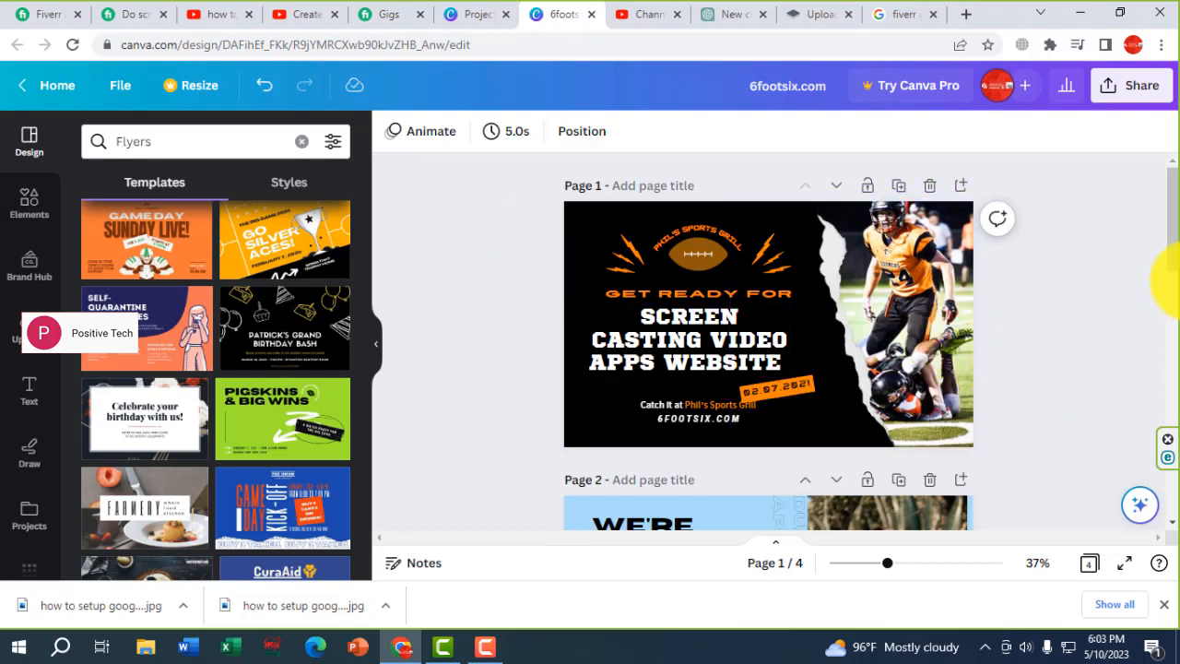
Copy the headline text from page 1 and paste it over the opening-hours line and the body paragraph on page 2.
{"action": "scroll", "coordinate": [1169, 284], "scroll_direction": "down", "scroll_amount": 4}
{"action": "left_click", "coordinate": [682, 269]}
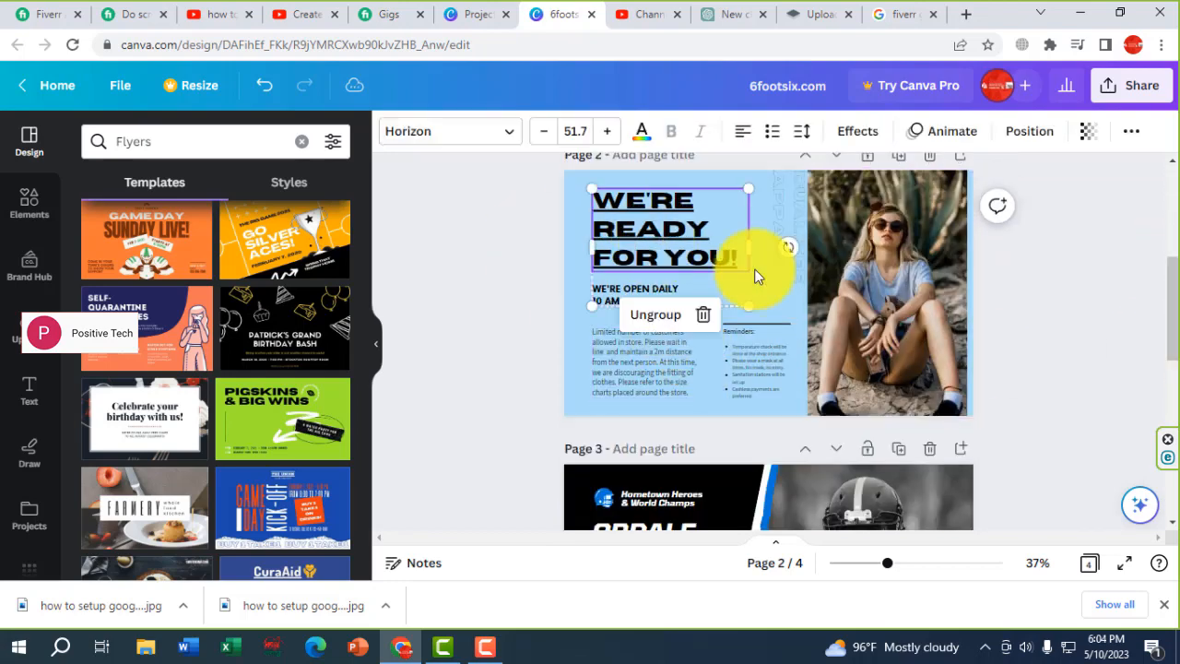
{"action": "left_click_drag", "start_coordinate": [1175, 296], "coordinate": [1158, 231]}
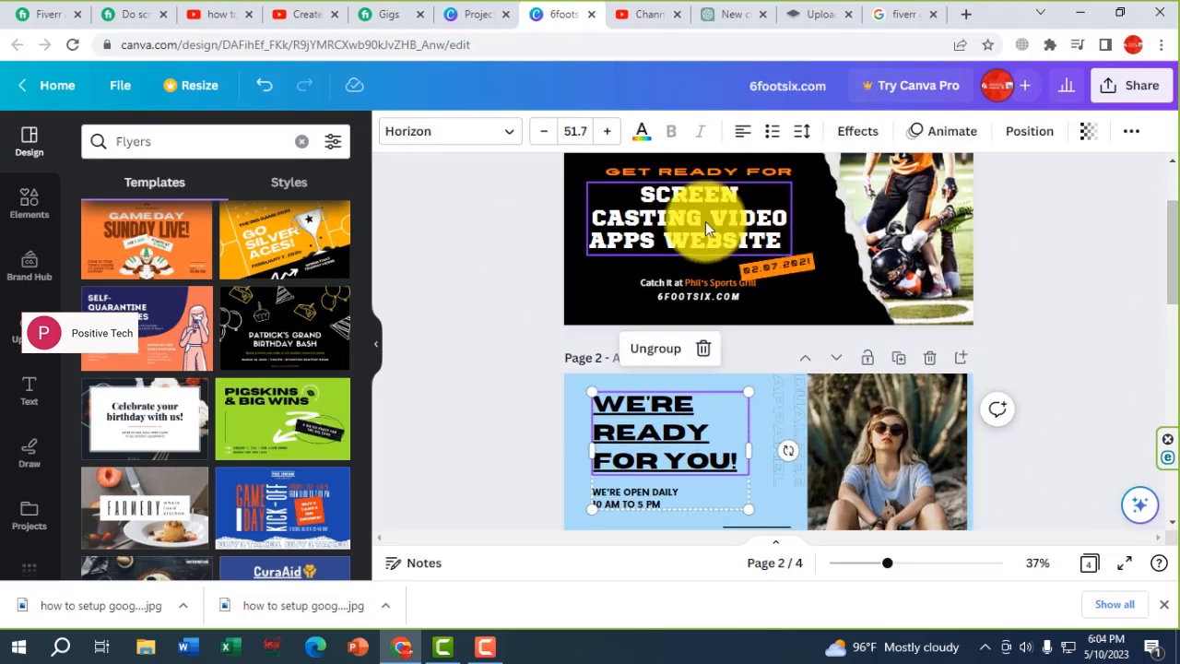
{"action": "left_click", "coordinate": [653, 192]}
{"action": "double_click", "coordinate": [649, 191]}
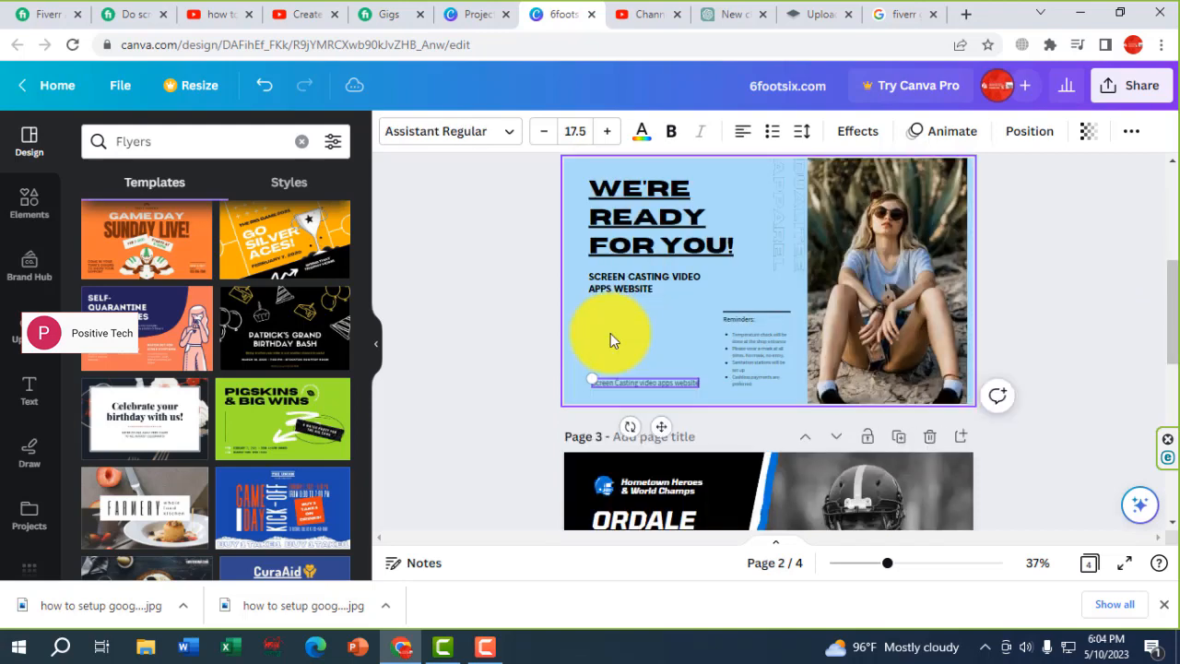
Widen the "Screen Casting video apps website" body text box on page 2 slightly and enlarge its font size to 42.1.
{"action": "left_click", "coordinate": [654, 384]}
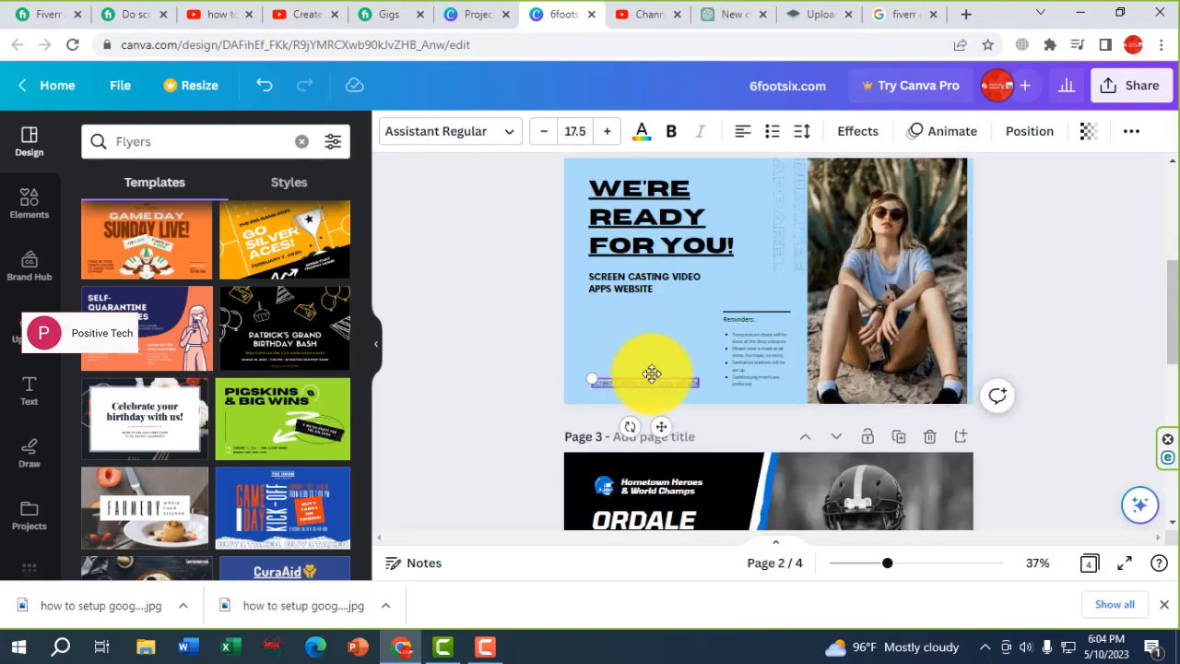
{"action": "mouse_move", "coordinate": [590, 379]}
{"action": "left_mouse_down"}
{"action": "mouse_move", "coordinate": [585, 345]}
{"action": "mouse_move", "coordinate": [601, 366]}
{"action": "left_mouse_up"}
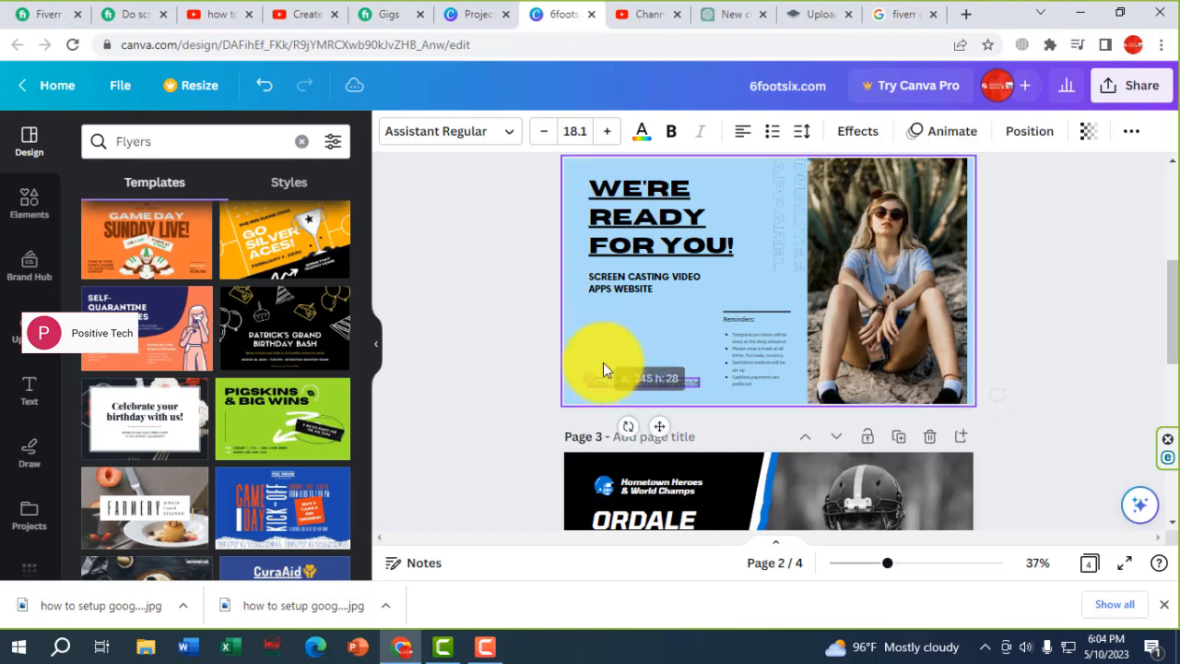
{"action": "left_click", "coordinate": [600, 135]}
{"action": "left_click", "coordinate": [600, 135]}
{"action": "left_click", "coordinate": [600, 134]}
{"action": "left_click", "coordinate": [600, 135]}
{"action": "left_click", "coordinate": [600, 135]}
{"action": "left_click", "coordinate": [600, 134]}
{"action": "left_click", "coordinate": [600, 134]}
{"action": "left_click", "coordinate": [600, 134]}
{"action": "left_click", "coordinate": [600, 134]}
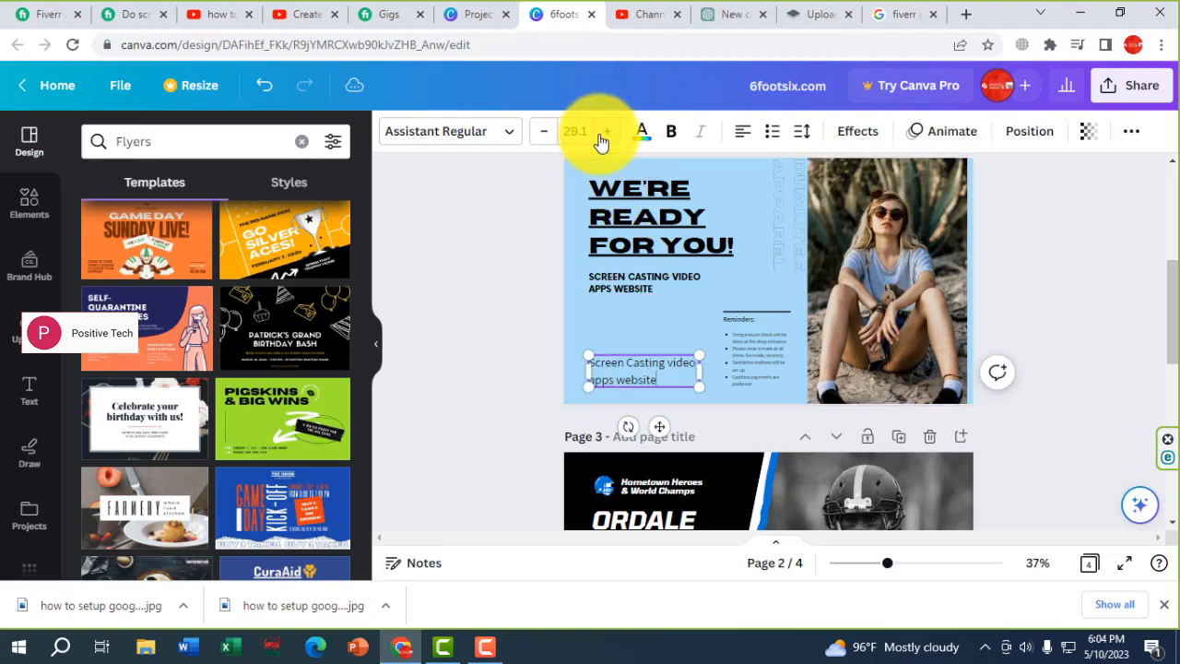
{"action": "left_click", "coordinate": [600, 134]}
{"action": "left_click", "coordinate": [600, 135]}
{"action": "left_click", "coordinate": [600, 134]}
{"action": "left_click", "coordinate": [600, 134]}
{"action": "left_click", "coordinate": [600, 134]}
{"action": "left_click", "coordinate": [600, 134]}
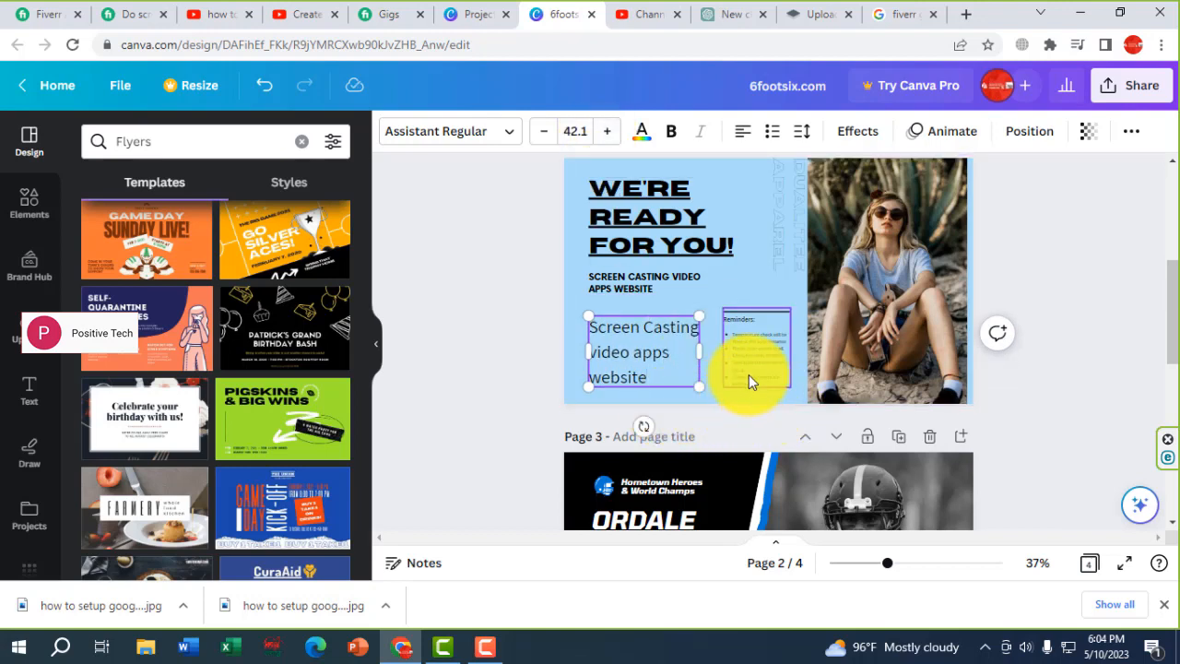
{"action": "left_click", "coordinate": [762, 343]}
{"action": "left_click", "coordinate": [1083, 291]}
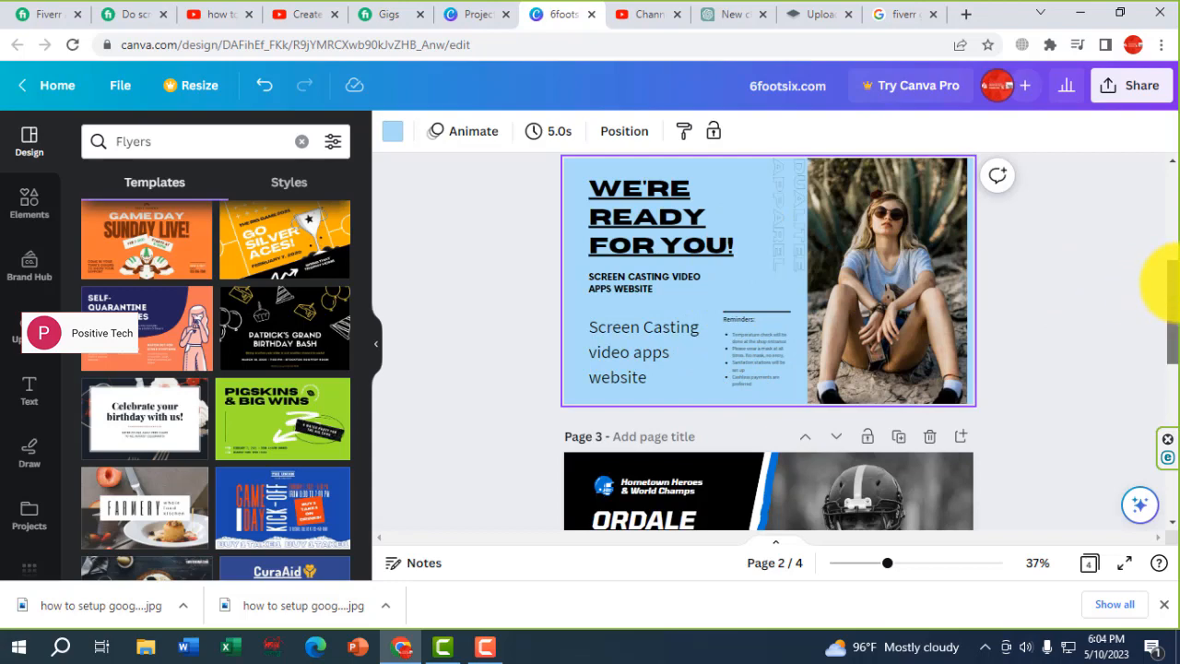
On page 3, nudge the title group slightly down and replace the "ORDALE ELEVENS" heading with "SCREEN CASTING VIDEO APPS WEBSITE".
{"action": "left_click_drag", "start_coordinate": [1169, 281], "coordinate": [1163, 342]}
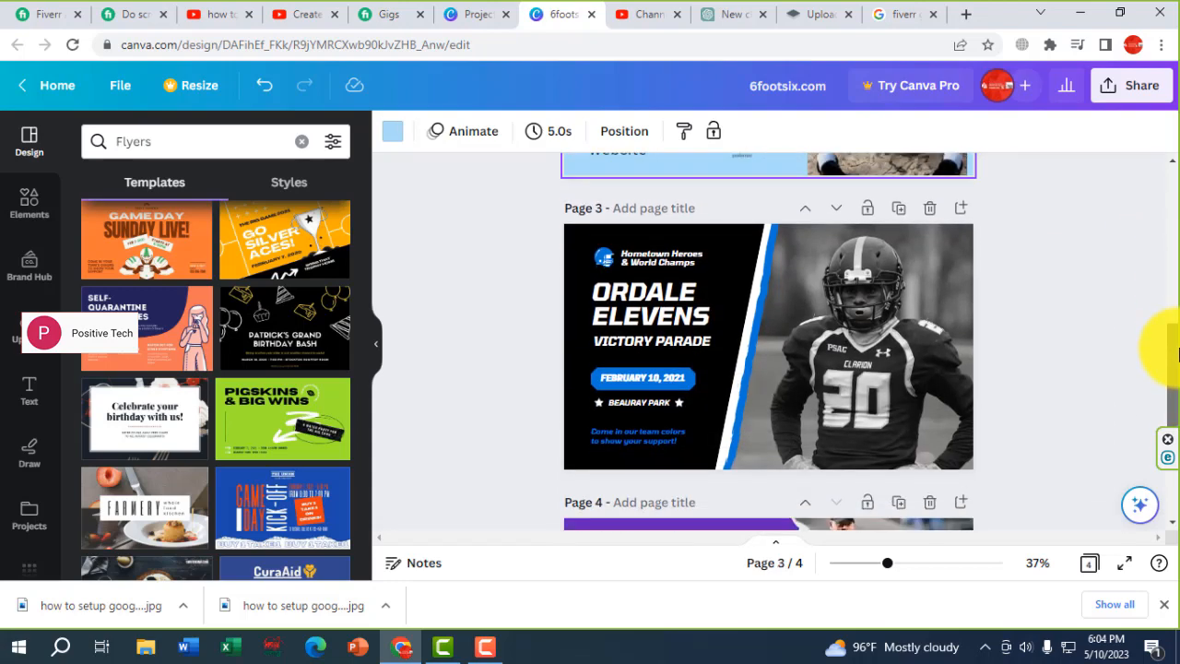
{"action": "left_click", "coordinate": [670, 316]}
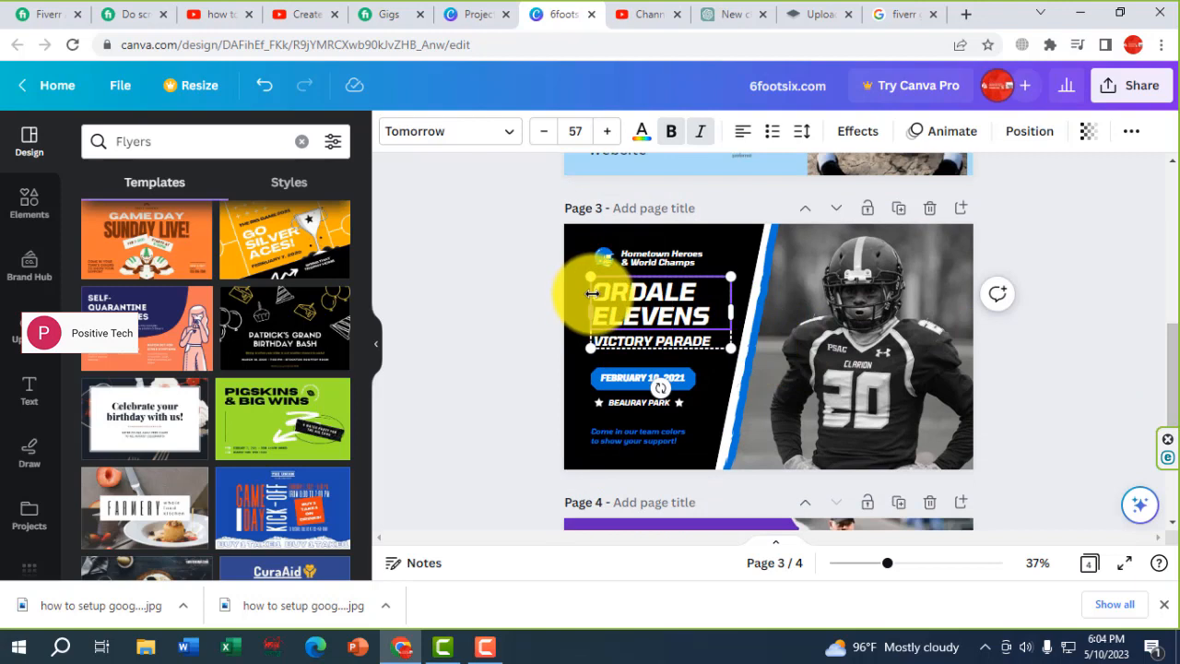
{"action": "mouse_move", "coordinate": [592, 293]}
{"action": "left_mouse_down"}
{"action": "mouse_move", "coordinate": [701, 316]}
{"action": "mouse_move", "coordinate": [594, 291]}
{"action": "left_mouse_up"}
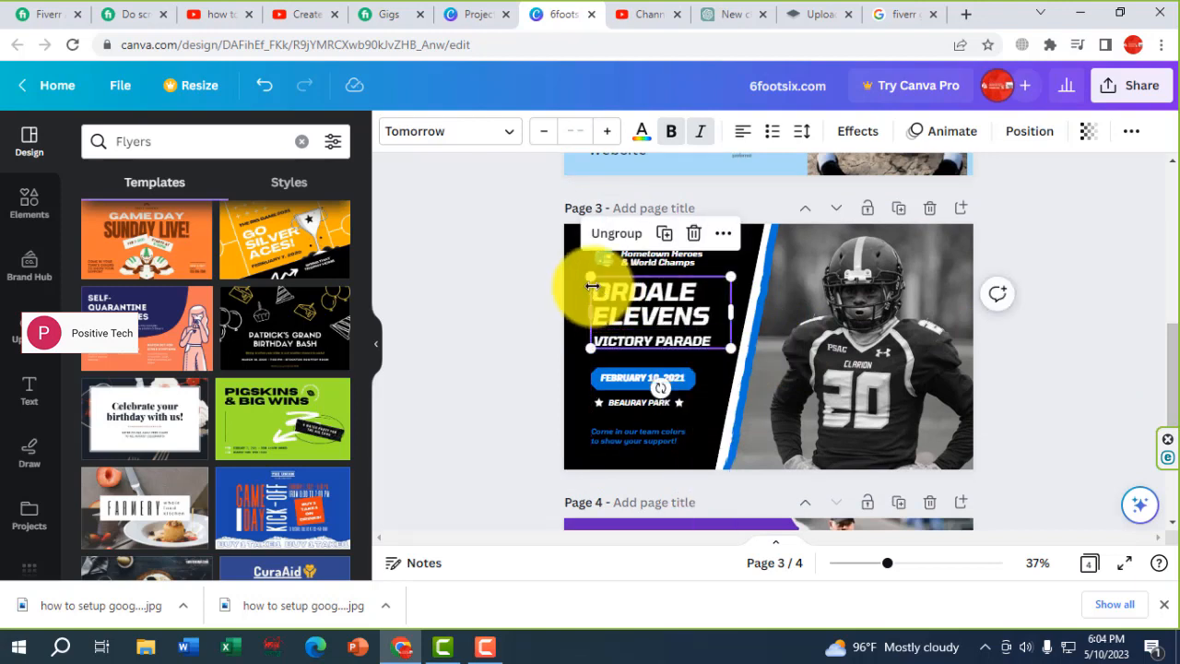
{"action": "mouse_move", "coordinate": [602, 289]}
{"action": "left_mouse_down"}
{"action": "mouse_move", "coordinate": [629, 293]}
{"action": "mouse_move", "coordinate": [604, 295]}
{"action": "left_mouse_up"}
{"action": "left_click", "coordinate": [688, 321]}
{"action": "left_click", "coordinate": [715, 341]}
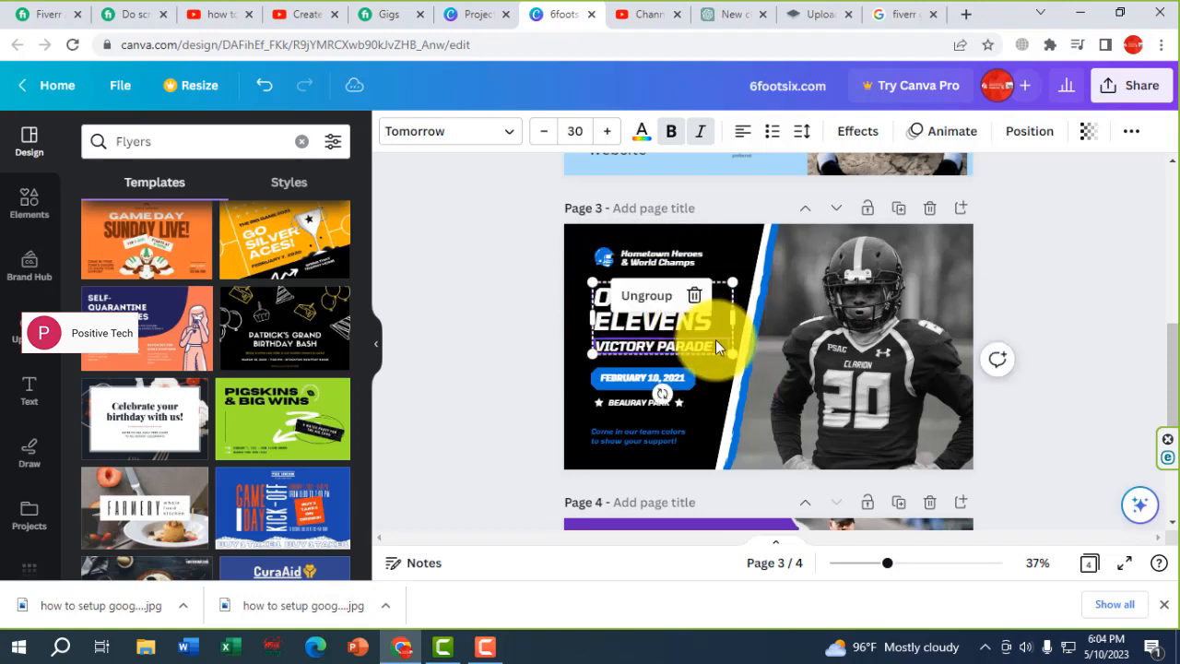
{"action": "left_click", "coordinate": [662, 313]}
{"action": "double_click", "coordinate": [662, 313]}
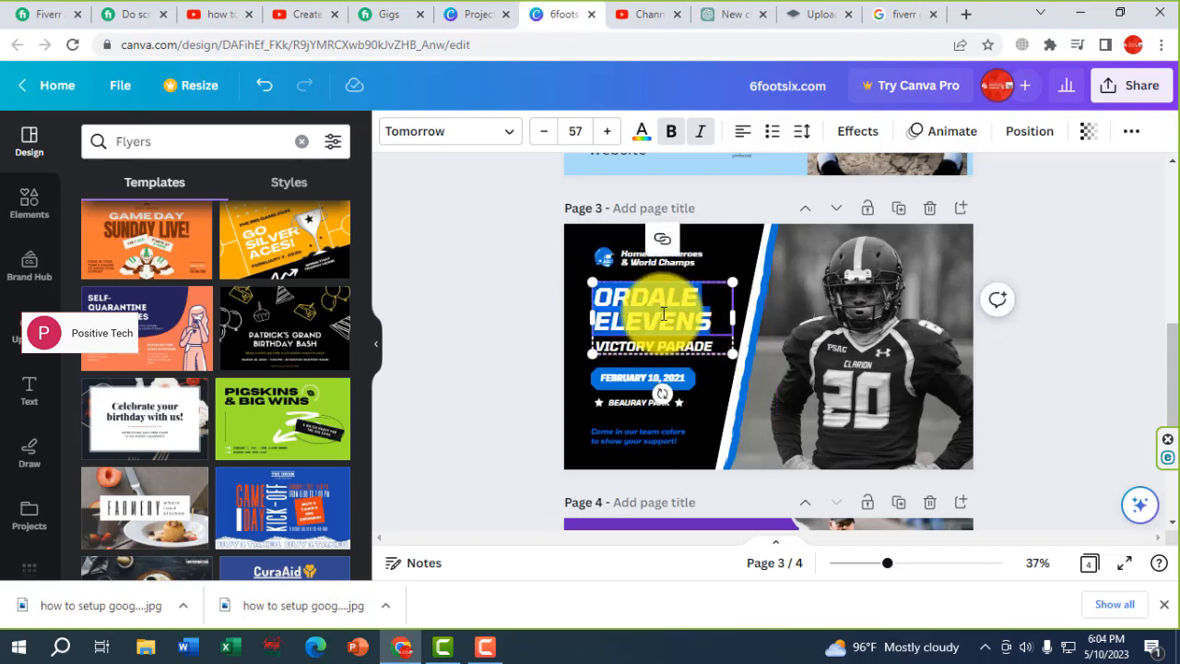
{"action": "type", "text": "SCREEN CASTING VIDEO APPS WEBSITE"}
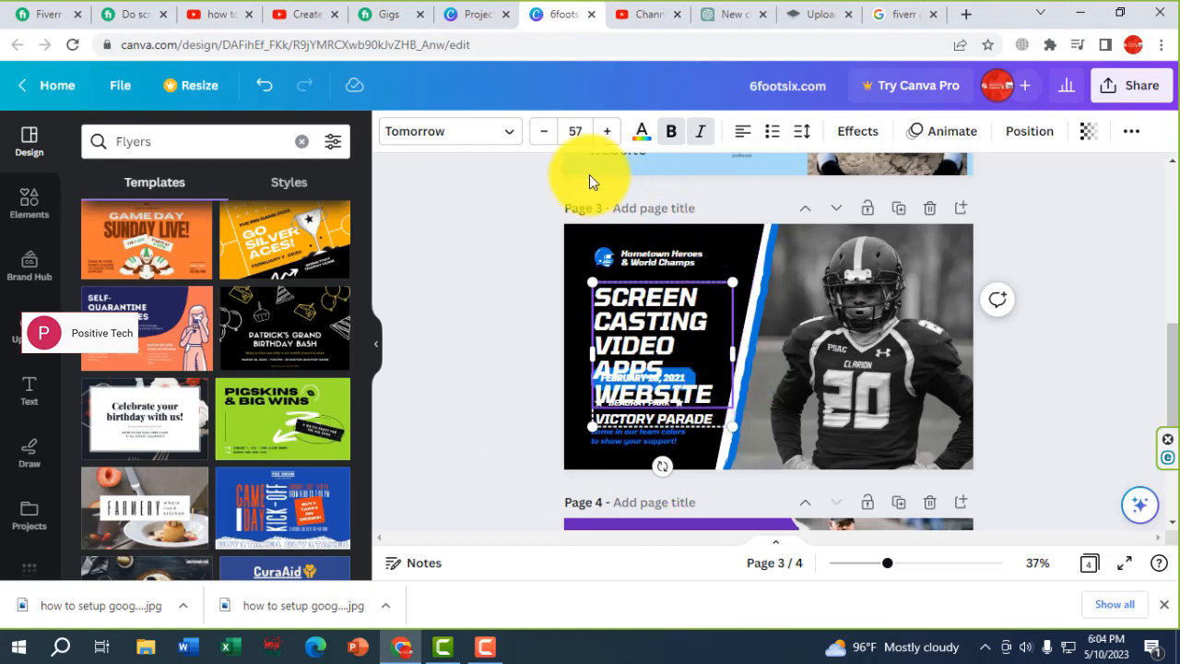
Reduce the font size of page 3's new heading to 41.
{"action": "left_click", "coordinate": [545, 134]}
{"action": "left_click", "coordinate": [544, 134]}
{"action": "left_click", "coordinate": [544, 135]}
{"action": "left_click", "coordinate": [544, 135]}
{"action": "left_click", "coordinate": [545, 135]}
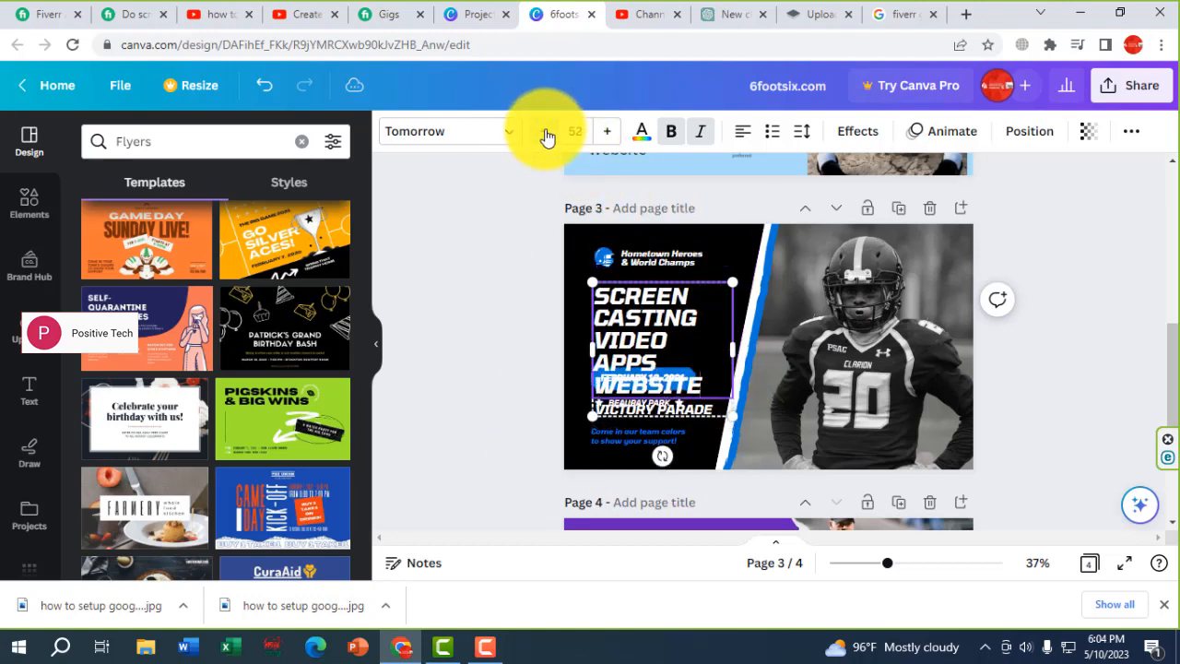
{"action": "left_click", "coordinate": [545, 134]}
{"action": "left_click", "coordinate": [545, 135]}
{"action": "left_click", "coordinate": [545, 135]}
{"action": "left_click", "coordinate": [544, 135]}
{"action": "left_click", "coordinate": [545, 134]}
{"action": "left_click", "coordinate": [545, 135]}
{"action": "left_click", "coordinate": [545, 134]}
{"action": "left_click", "coordinate": [545, 135]}
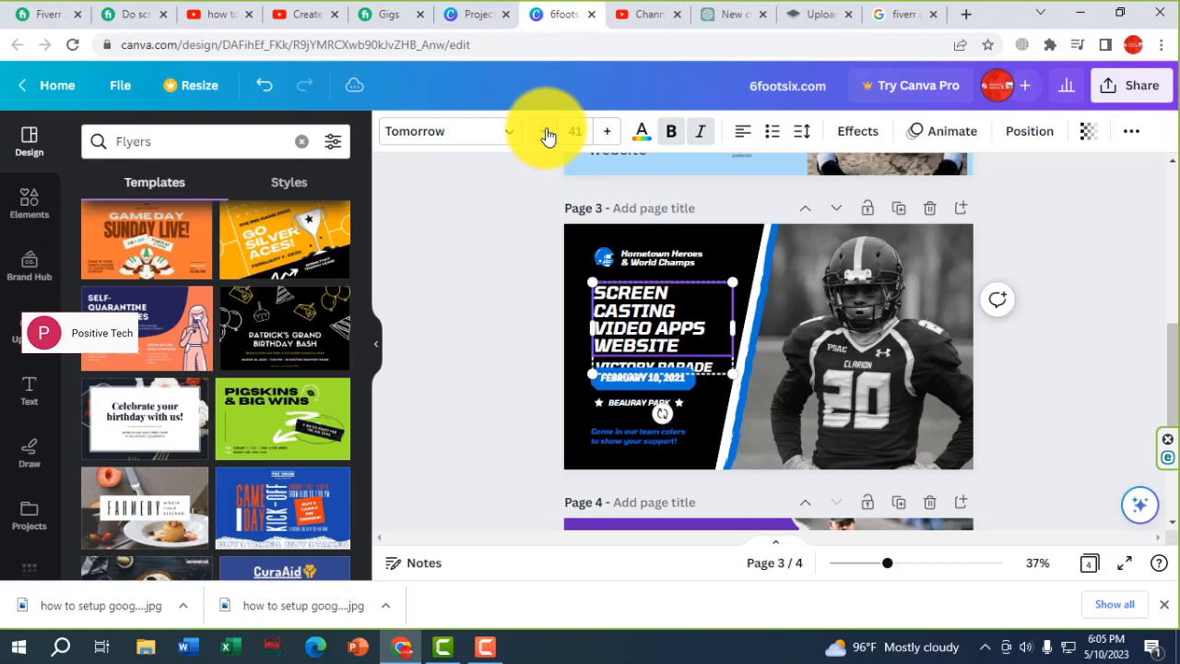
Reduce the font size of page 3's "SCREEN CASTING VIDEO APPS WEBSITE" heading further to 37.
{"action": "left_click", "coordinate": [545, 135]}
{"action": "left_click", "coordinate": [545, 135]}
{"action": "left_click", "coordinate": [545, 135]}
{"action": "left_click", "coordinate": [545, 135]}
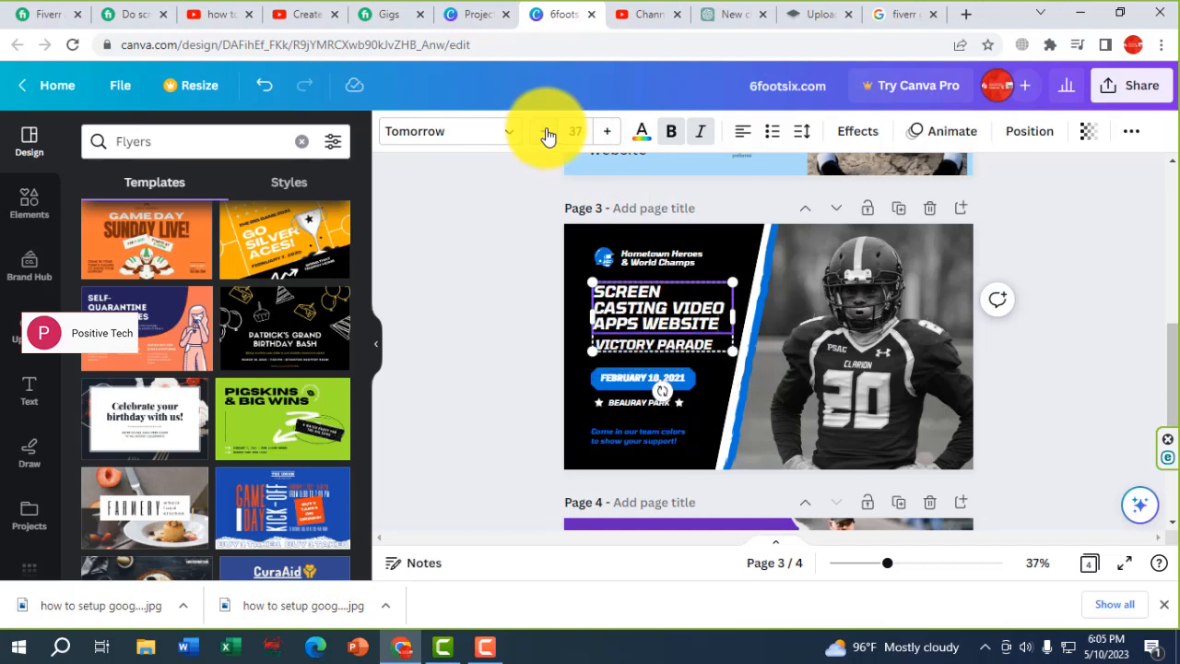
Replace the date in page 3's blue label with "SCREEN CASTING VIDEO APPS WEBSITE" and widen the label so the text takes two lines.
{"action": "left_click", "coordinate": [629, 376]}
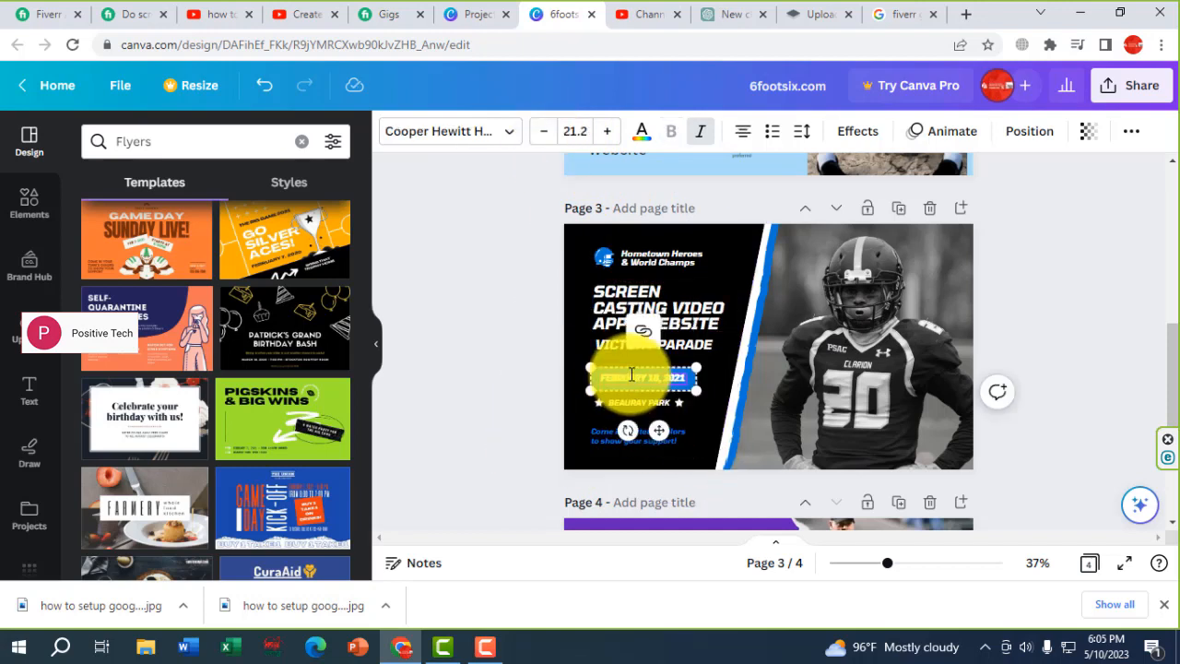
{"action": "type", "text": "SCREEN CASTING VIDEO APPS WEBSITE"}
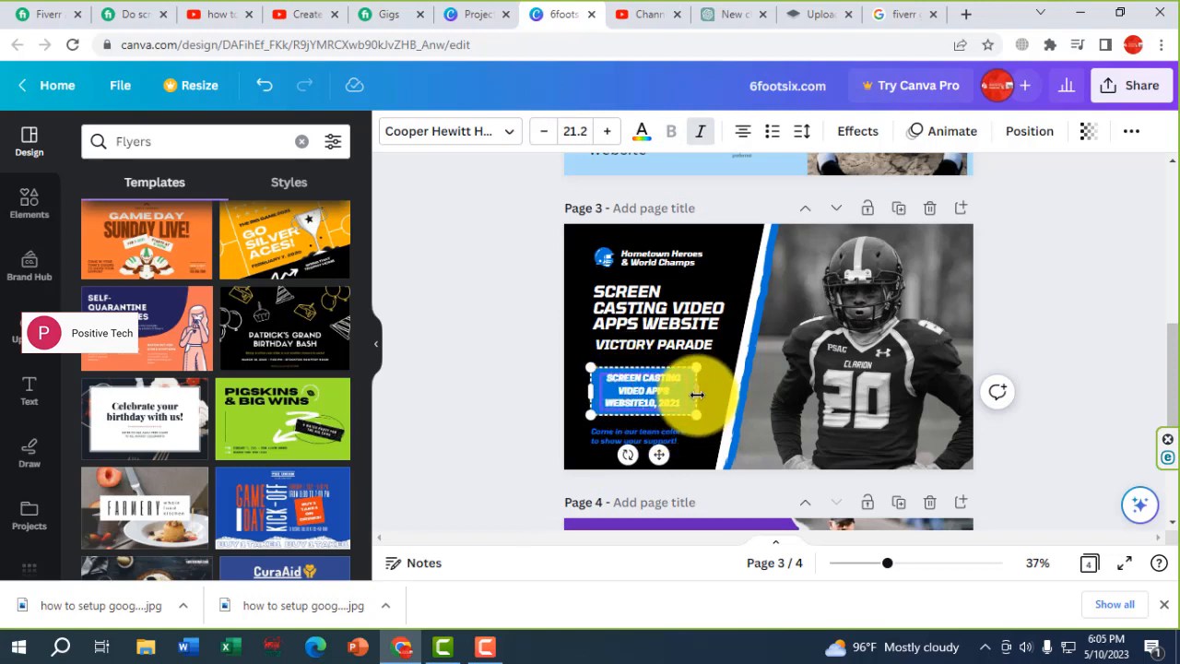
{"action": "mouse_move", "coordinate": [697, 394]}
{"action": "left_mouse_down"}
{"action": "mouse_move", "coordinate": [722, 395]}
{"action": "mouse_move", "coordinate": [708, 391]}
{"action": "left_mouse_up"}
{"action": "left_click", "coordinate": [676, 389]}
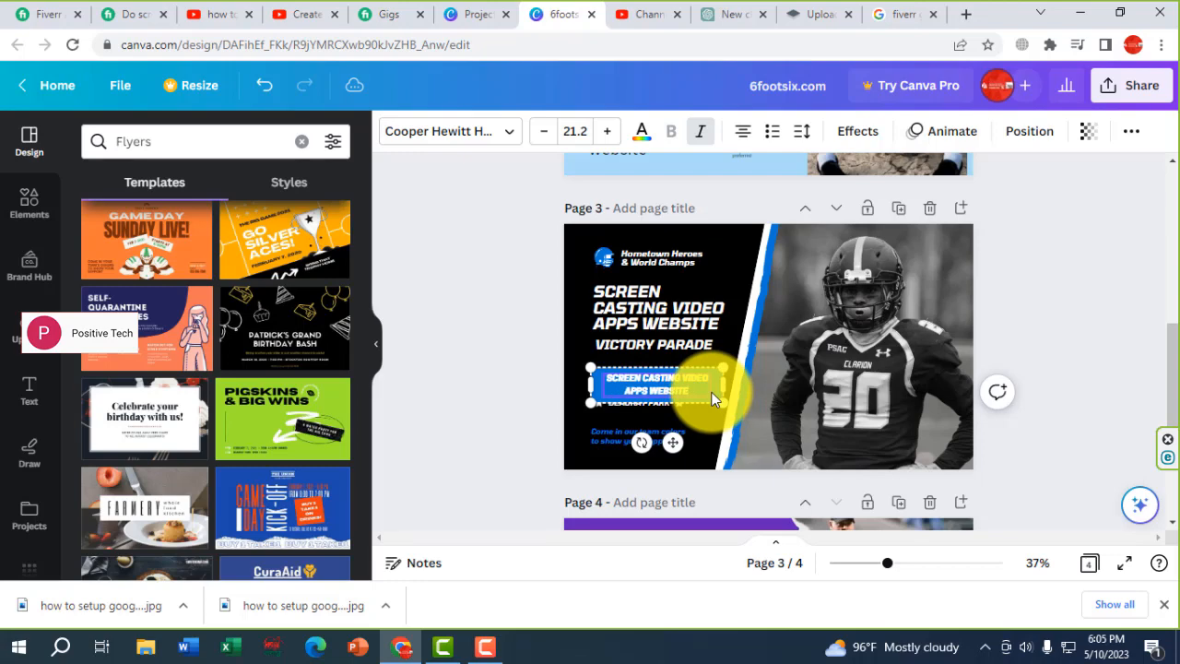
Move page 3's blue label up slightly, clear of the "BEAURAY PARK" line.
{"action": "left_click", "coordinate": [707, 286]}
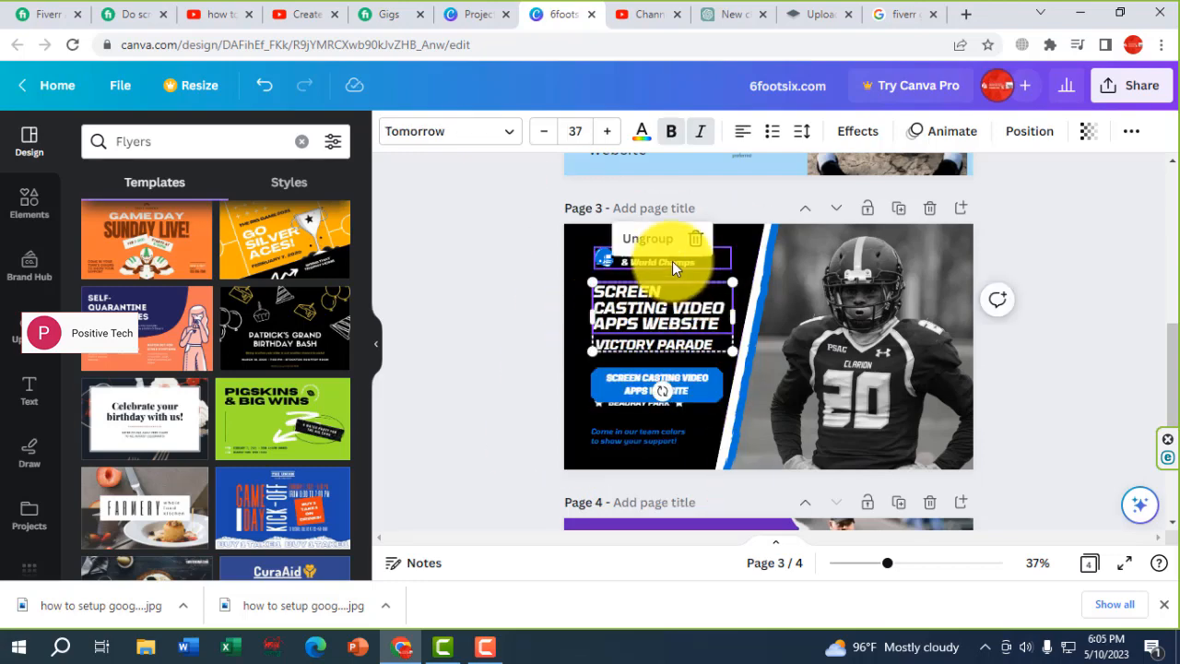
{"action": "left_click", "coordinate": [705, 433]}
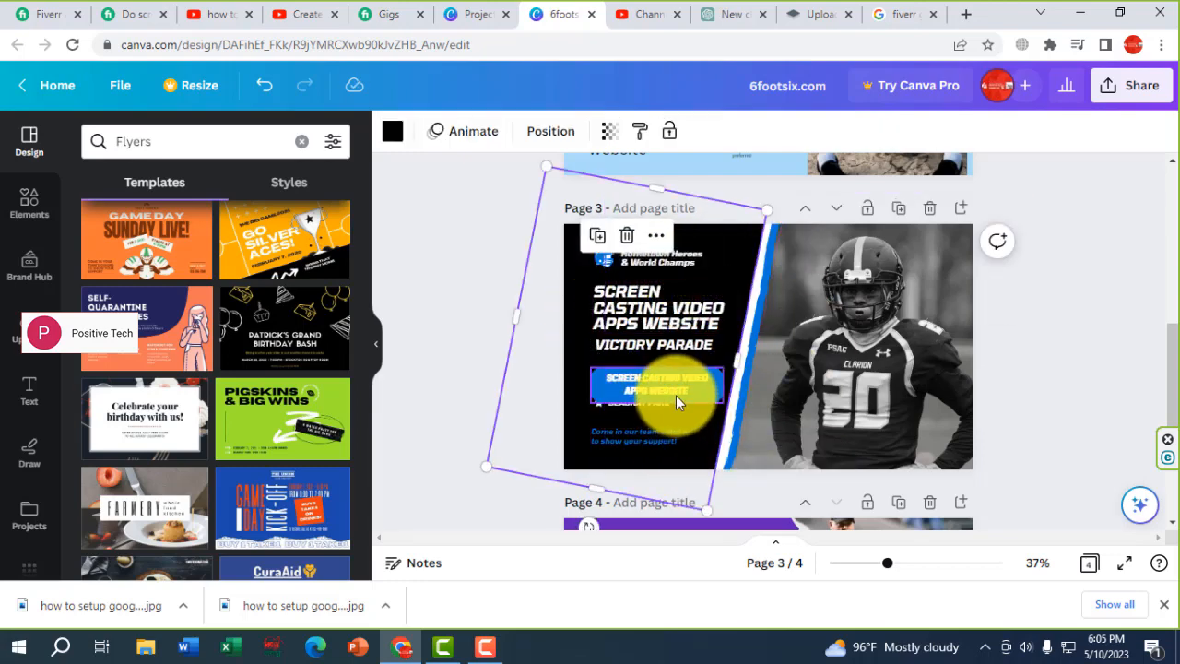
{"action": "left_click_drag", "start_coordinate": [675, 395], "coordinate": [674, 380]}
{"action": "left_click", "coordinate": [691, 412]}
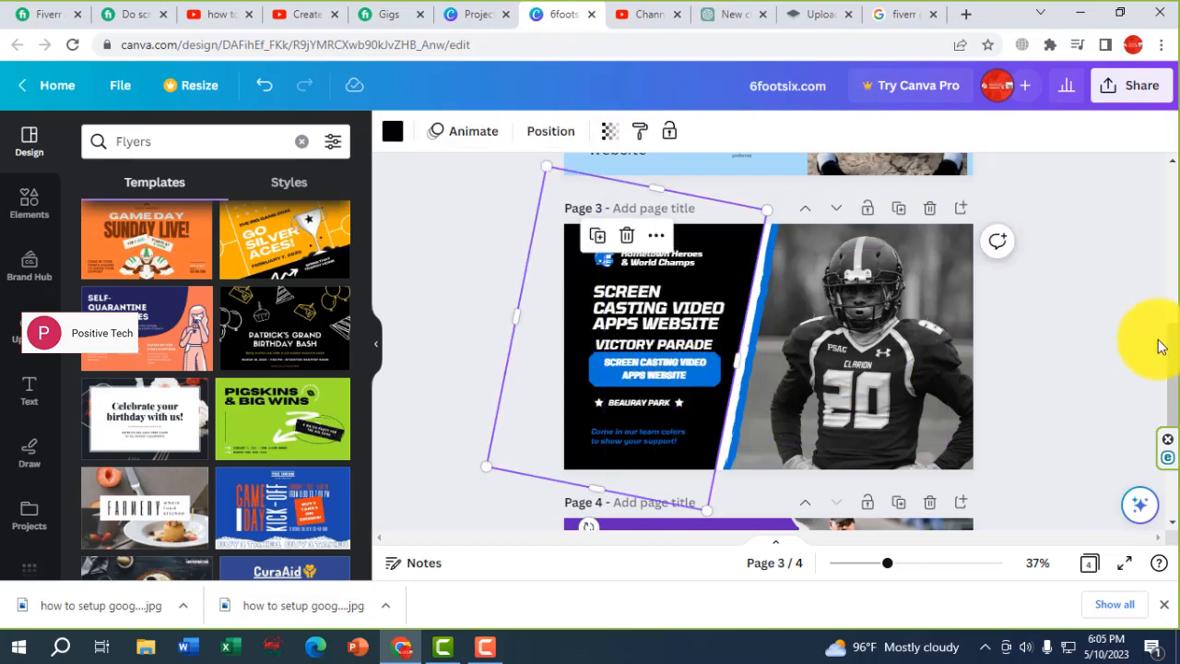
Copy the "SCREEN CASTING VIDEO APPS WEBSITE" headline text from page 1.
{"action": "scroll", "coordinate": [1159, 345], "scroll_direction": "down", "scroll_amount": 3}
{"action": "left_click", "coordinate": [649, 292]}
{"action": "left_click", "coordinate": [649, 291]}
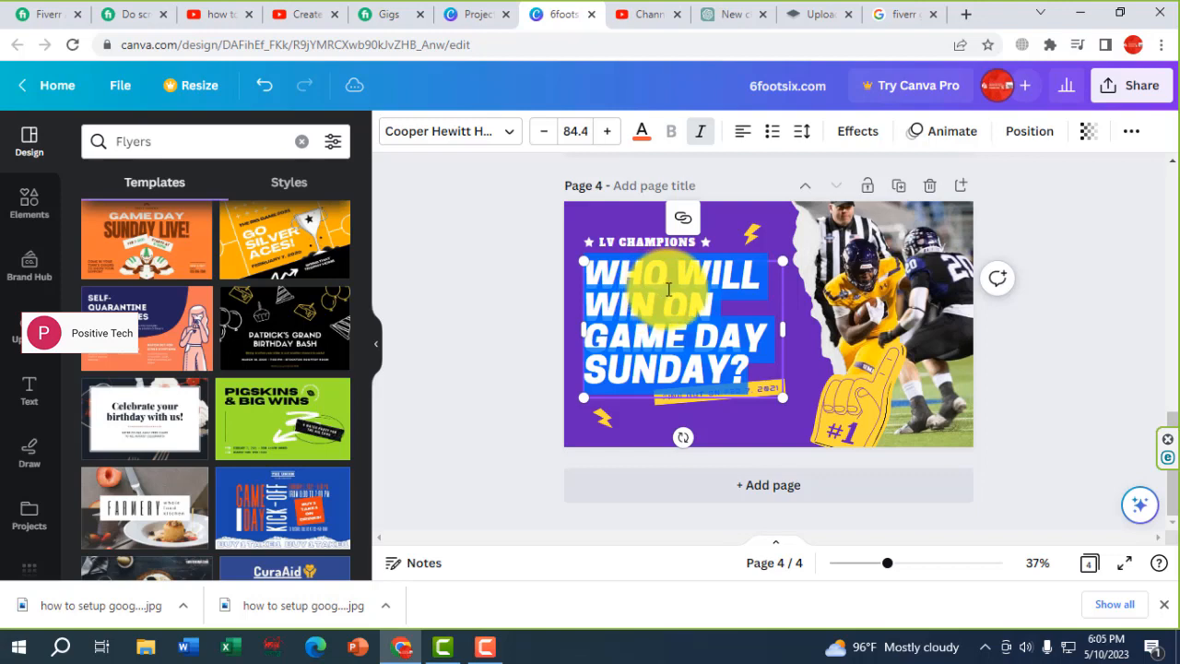
{"action": "left_click", "coordinate": [669, 289]}
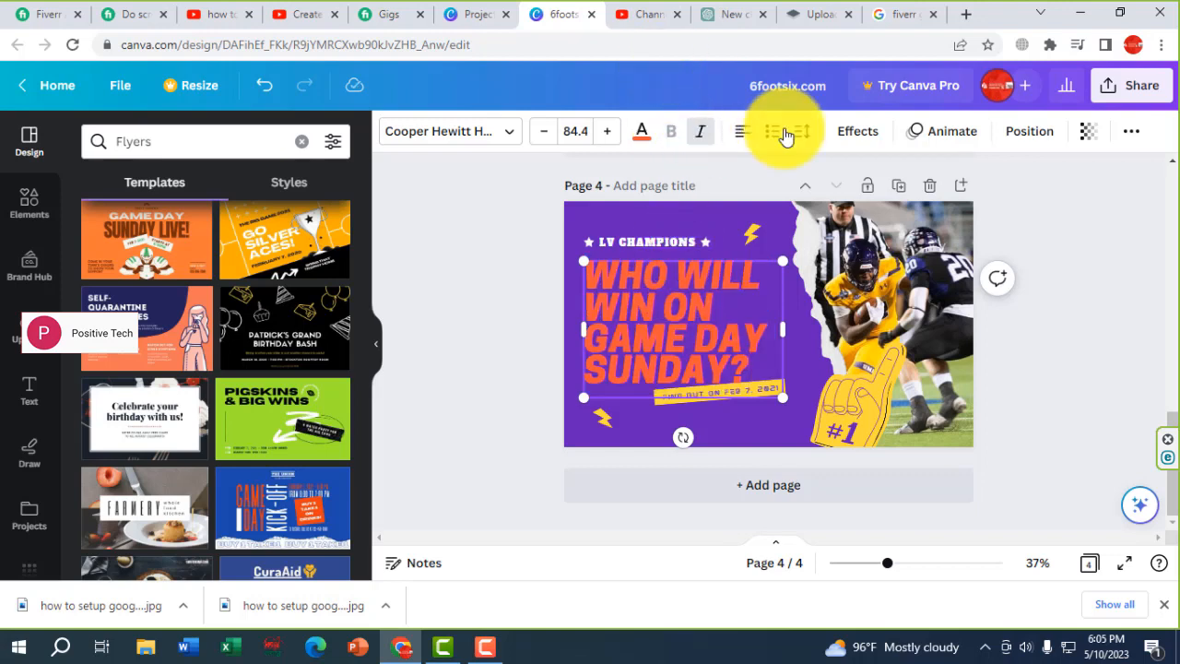
{"action": "left_click_drag", "start_coordinate": [1174, 424], "coordinate": [1174, 195]}
{"action": "left_click", "coordinate": [650, 256]}
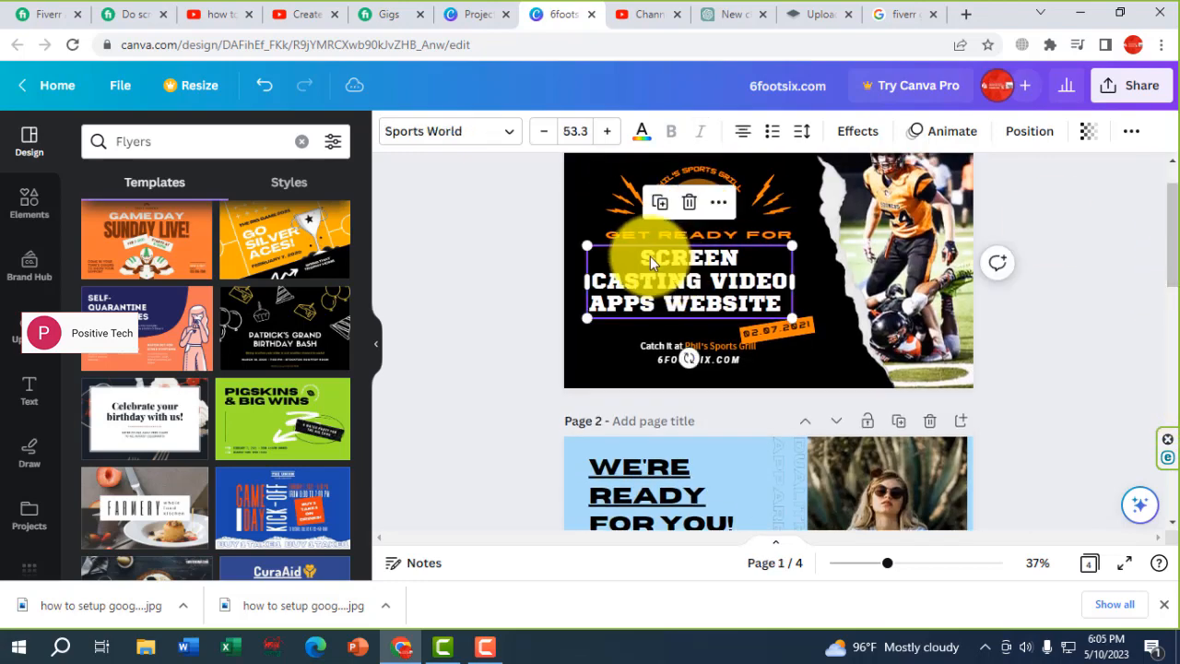
{"action": "left_click_drag", "start_coordinate": [650, 256], "coordinate": [784, 304]}
{"action": "key", "text": "ctrl+c"}
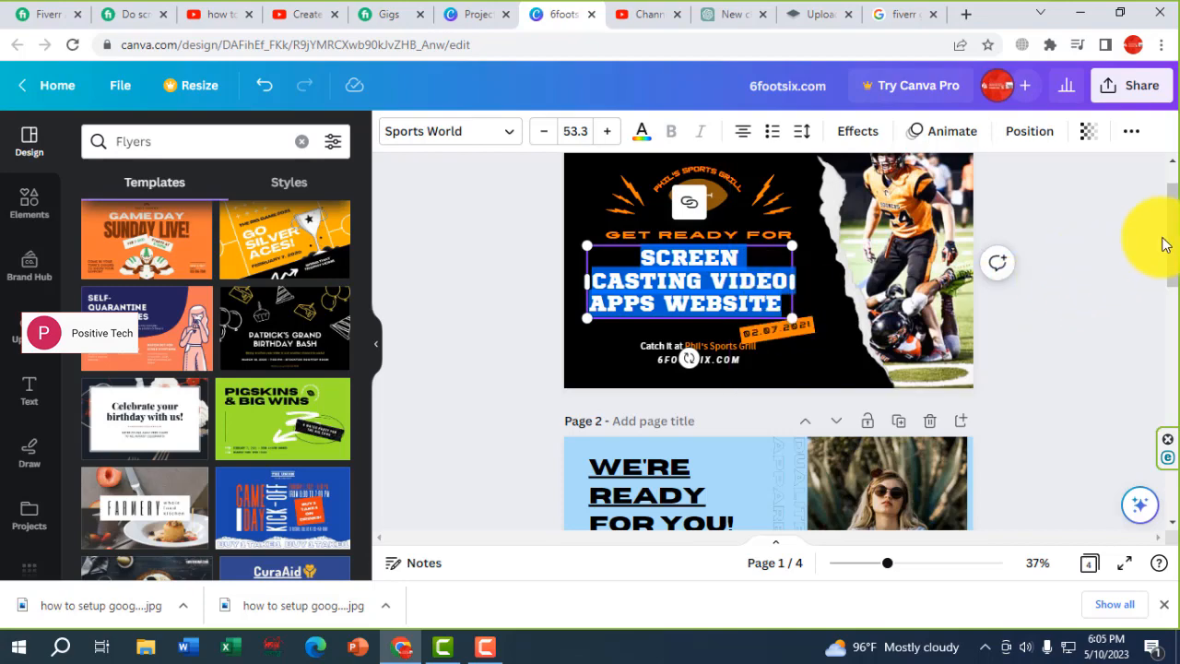
Replace page 4's "WHO WILL WIN ON GAME DAY SUNDAY?" heading with the copied "SCREEN CASTING VIDEO APPS WEBSITE" text.
{"action": "left_click_drag", "start_coordinate": [1171, 237], "coordinate": [1170, 433]}
{"action": "left_click", "coordinate": [587, 419]}
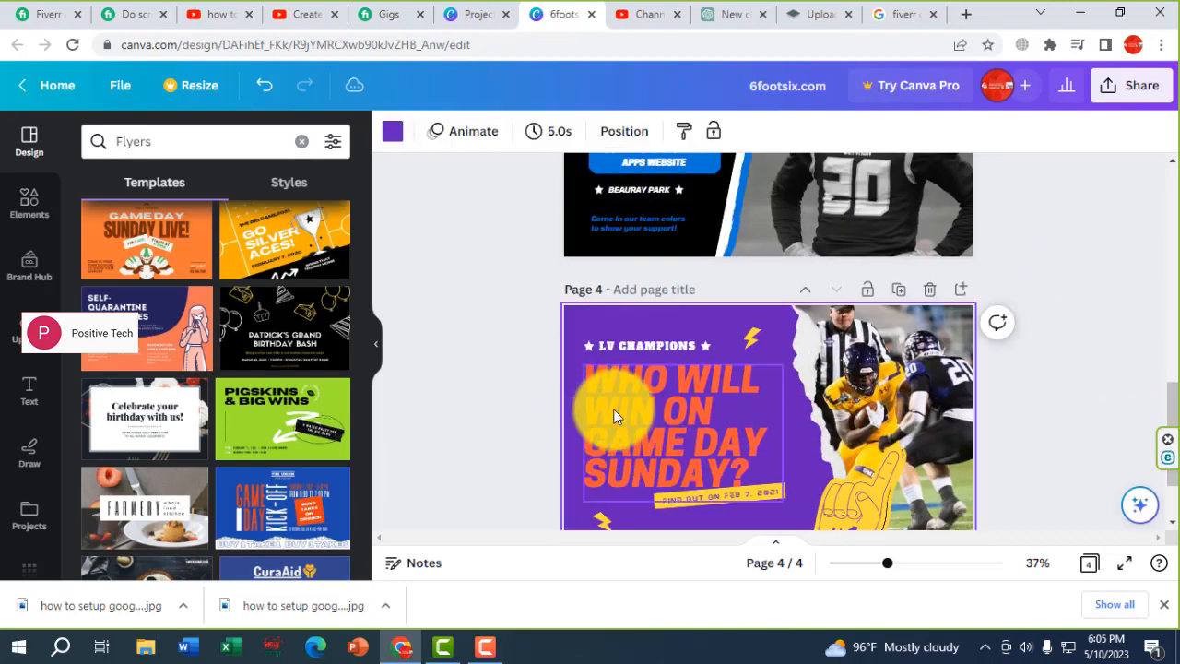
{"action": "left_click", "coordinate": [601, 408]}
{"action": "double_click", "coordinate": [598, 381]}
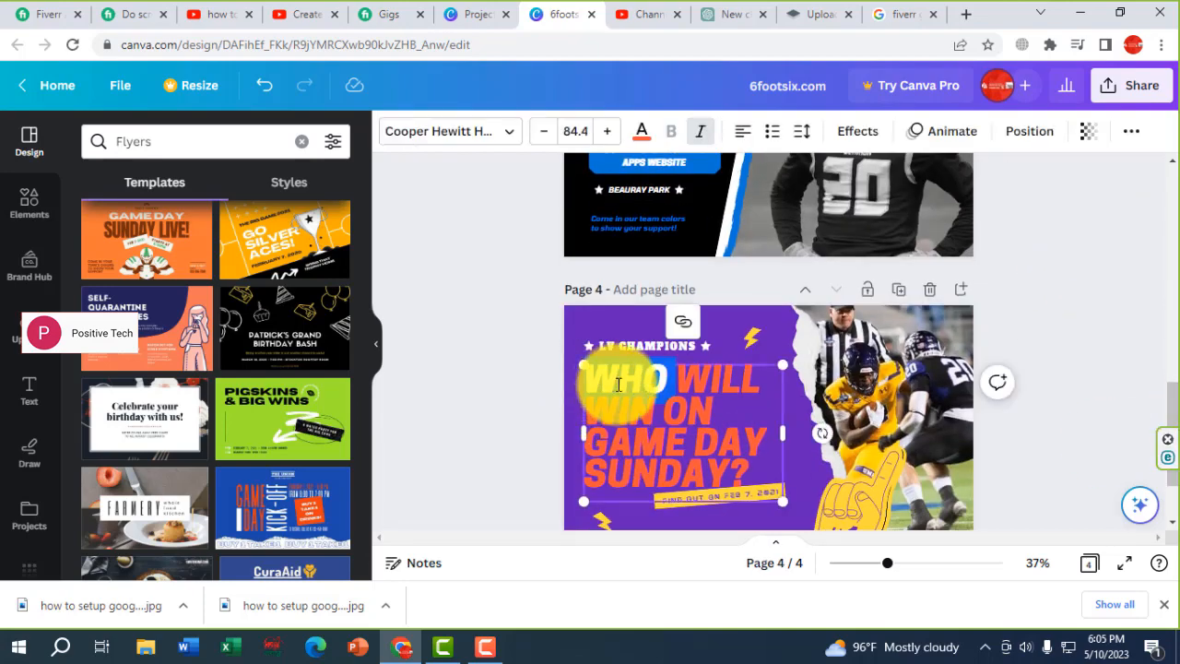
{"action": "triple_click", "coordinate": [674, 381]}
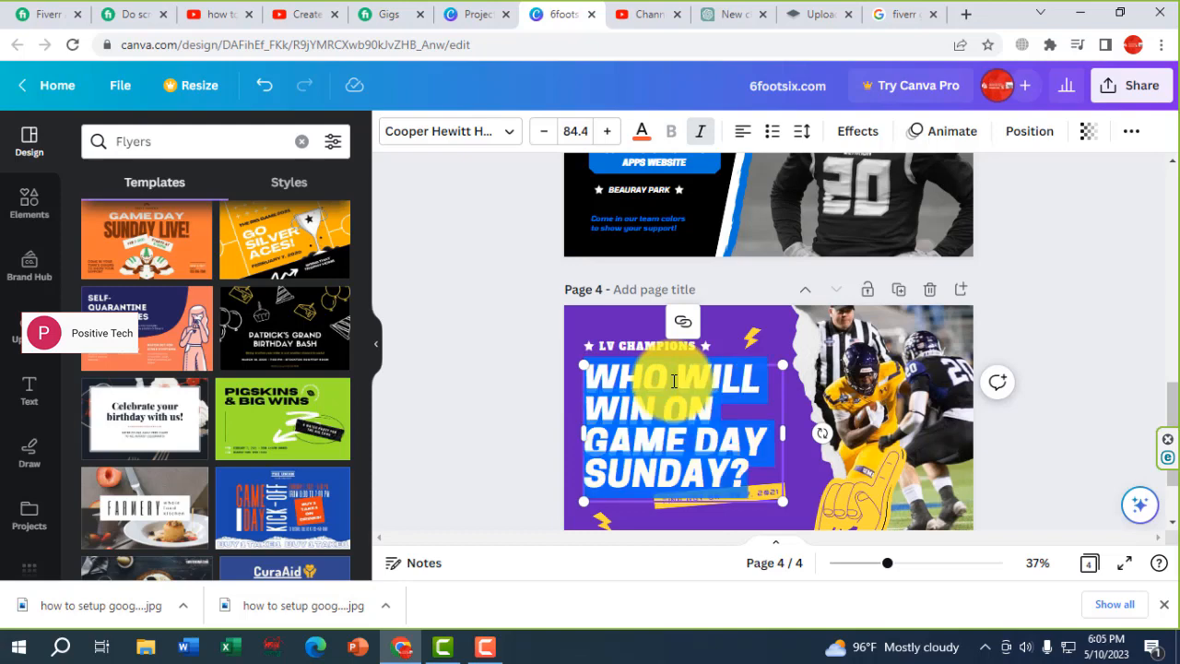
{"action": "key", "text": "ctrl+v"}
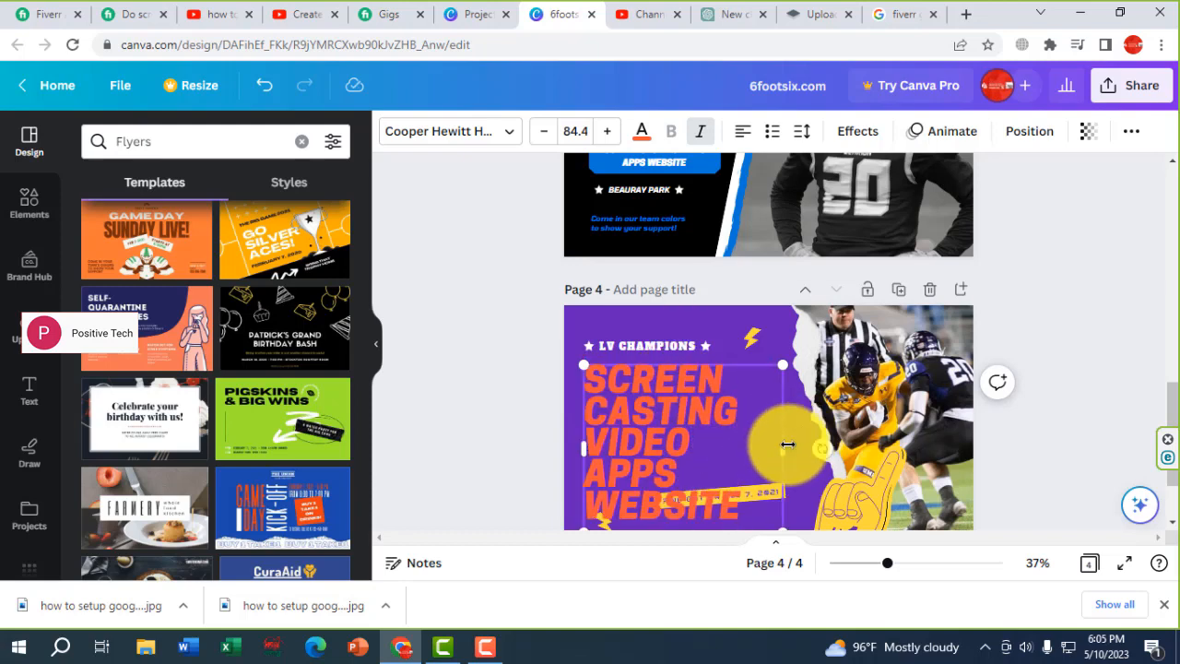
Widen page 4's heading text box slightly so "VIDEO APPS" fits on one line.
{"action": "left_click_drag", "start_coordinate": [786, 446], "coordinate": [807, 448]}
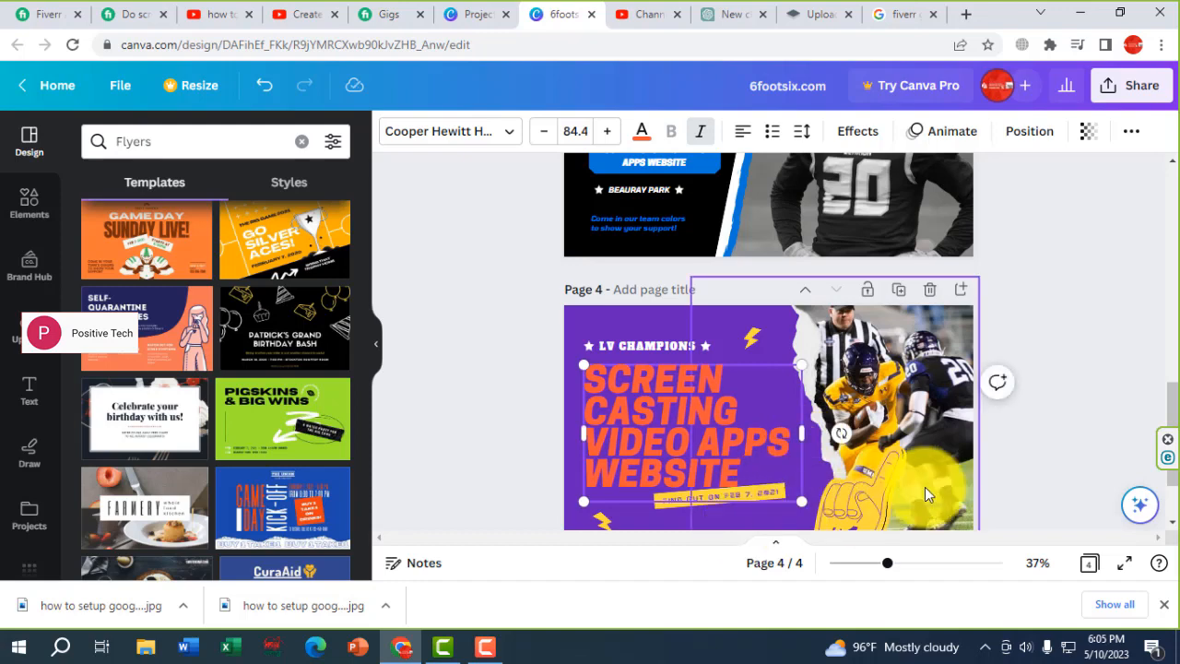
{"action": "left_click", "coordinate": [1113, 397]}
{"action": "left_click_drag", "start_coordinate": [1171, 421], "coordinate": [1176, 444]}
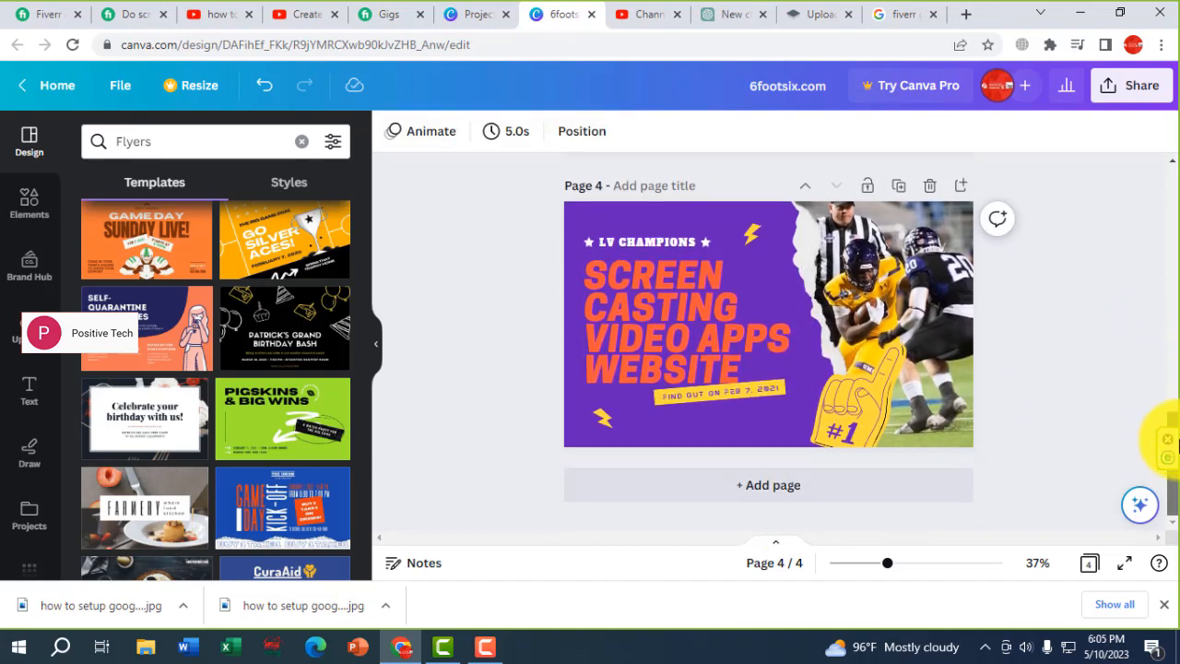
Download all four pages as a PDF Standard file with Flatten PDF enabled.
{"action": "left_click_drag", "start_coordinate": [1176, 486], "coordinate": [1176, 117]}
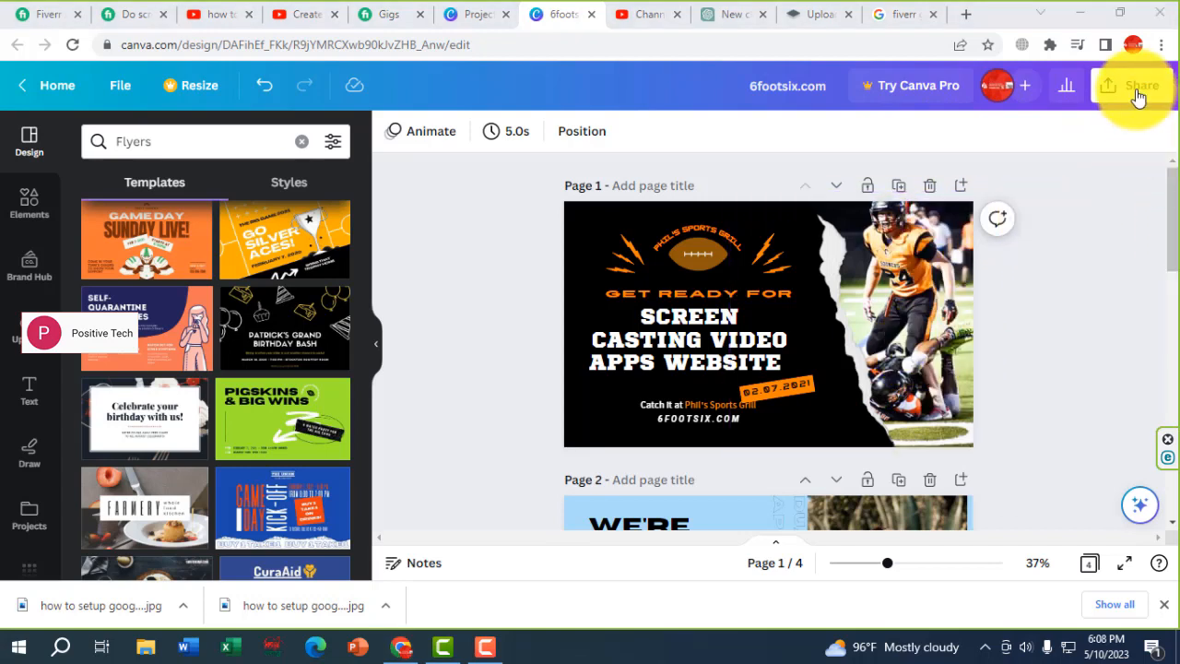
{"action": "left_click", "coordinate": [1138, 92]}
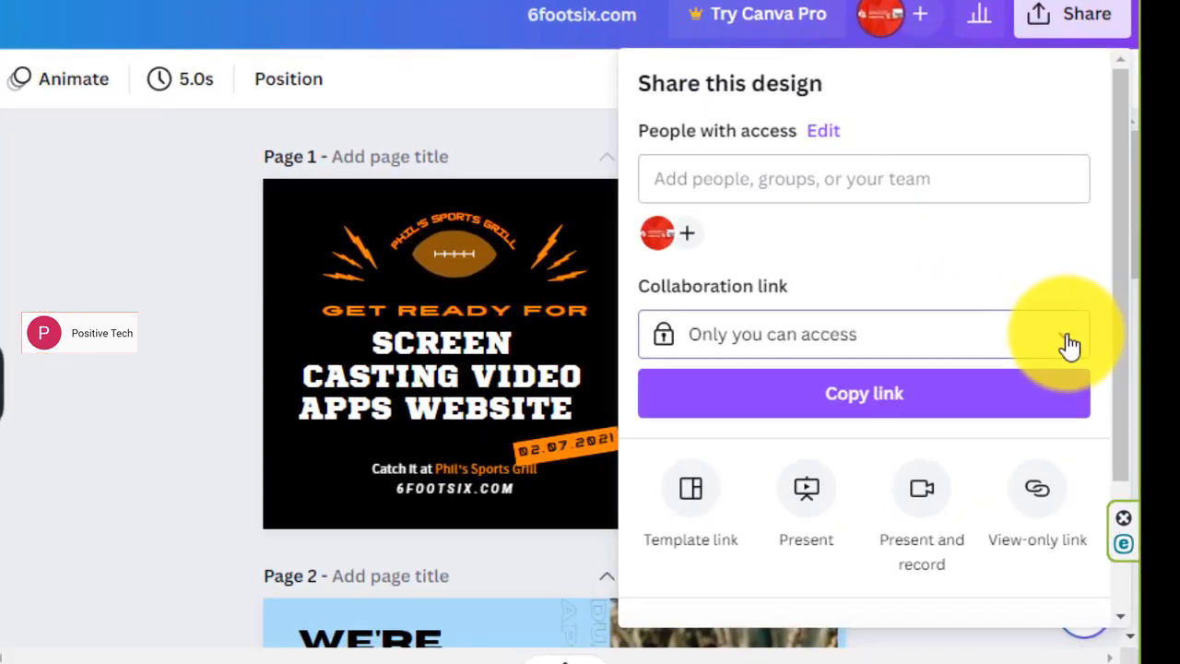
{"action": "left_click", "coordinate": [1120, 321]}
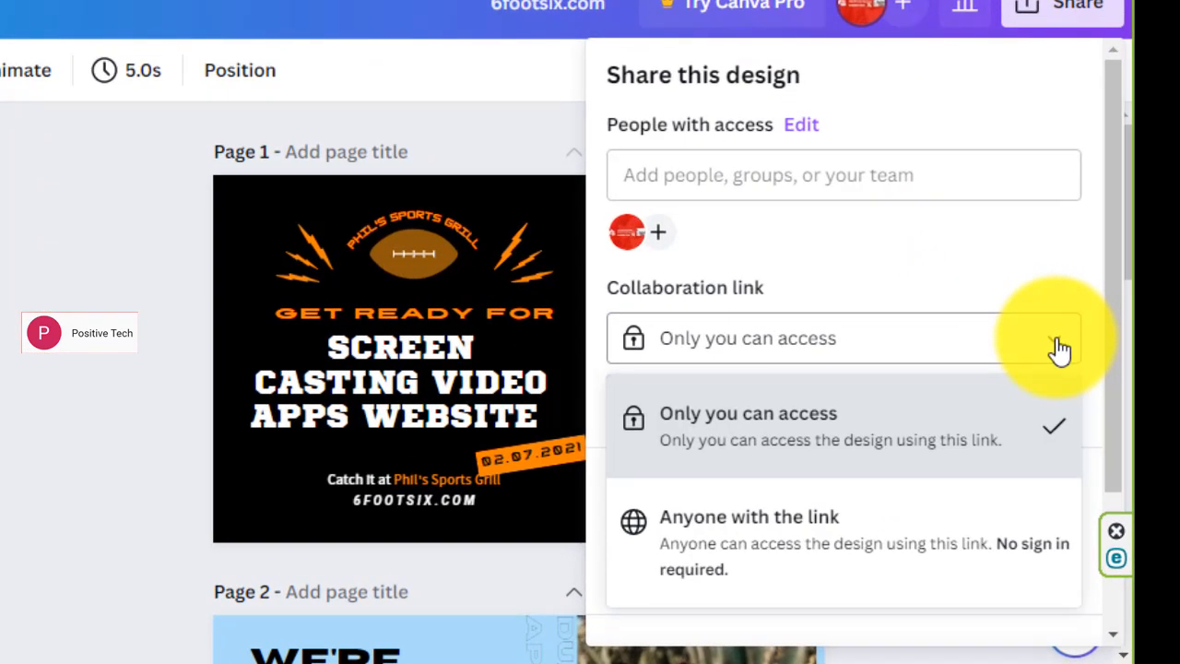
{"action": "left_click", "coordinate": [1058, 348]}
{"action": "scroll", "coordinate": [1106, 369], "scroll_direction": "down", "scroll_amount": 2}
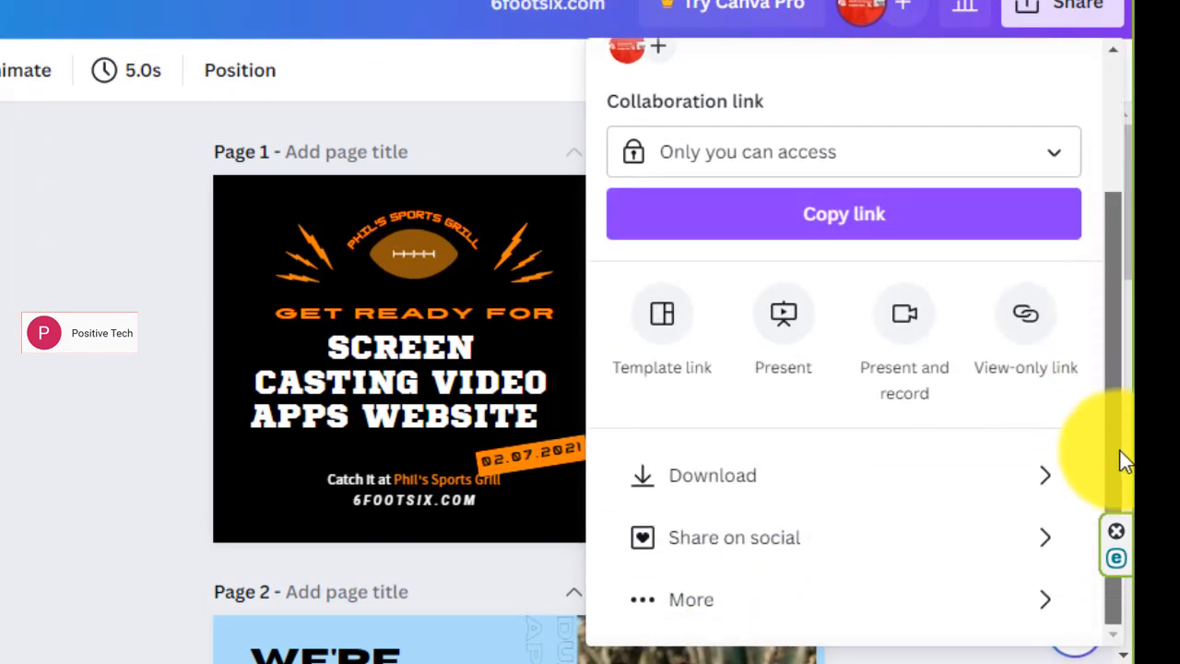
{"action": "left_click", "coordinate": [848, 487]}
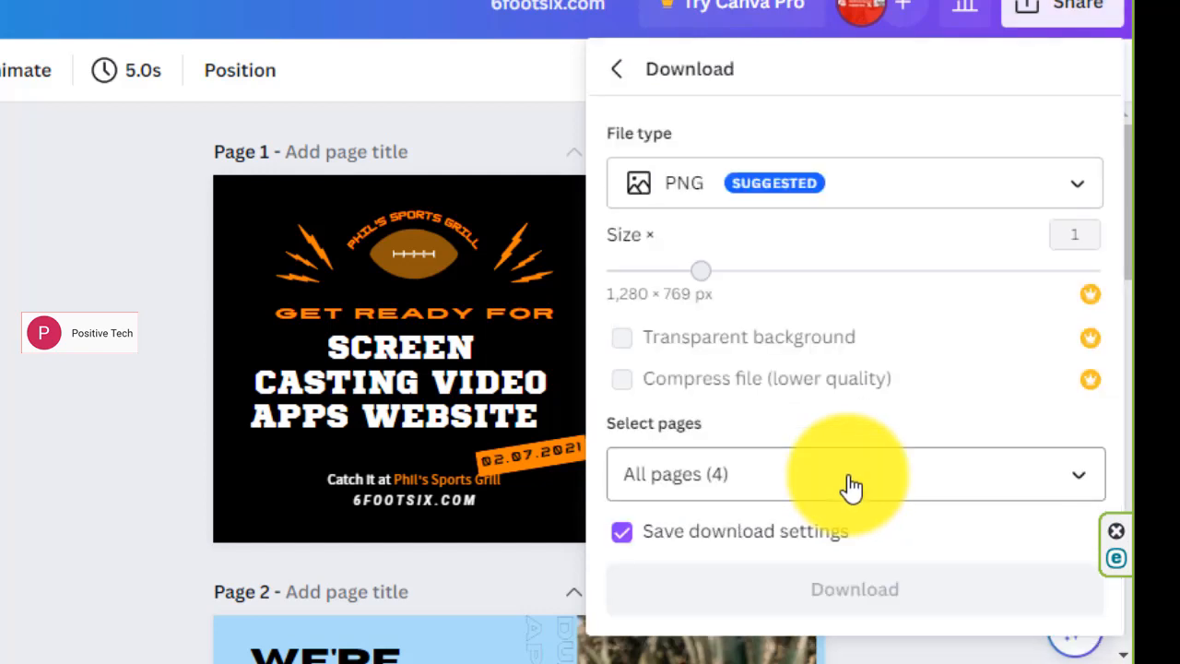
{"action": "left_click", "coordinate": [698, 207]}
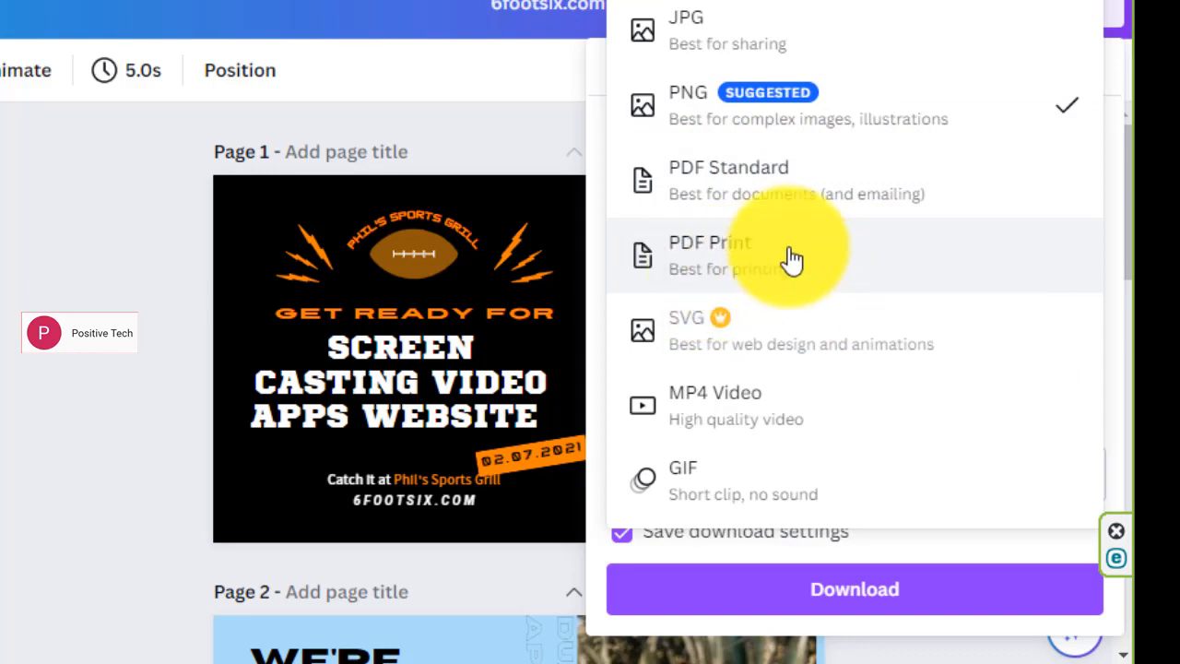
{"action": "left_click", "coordinate": [751, 207]}
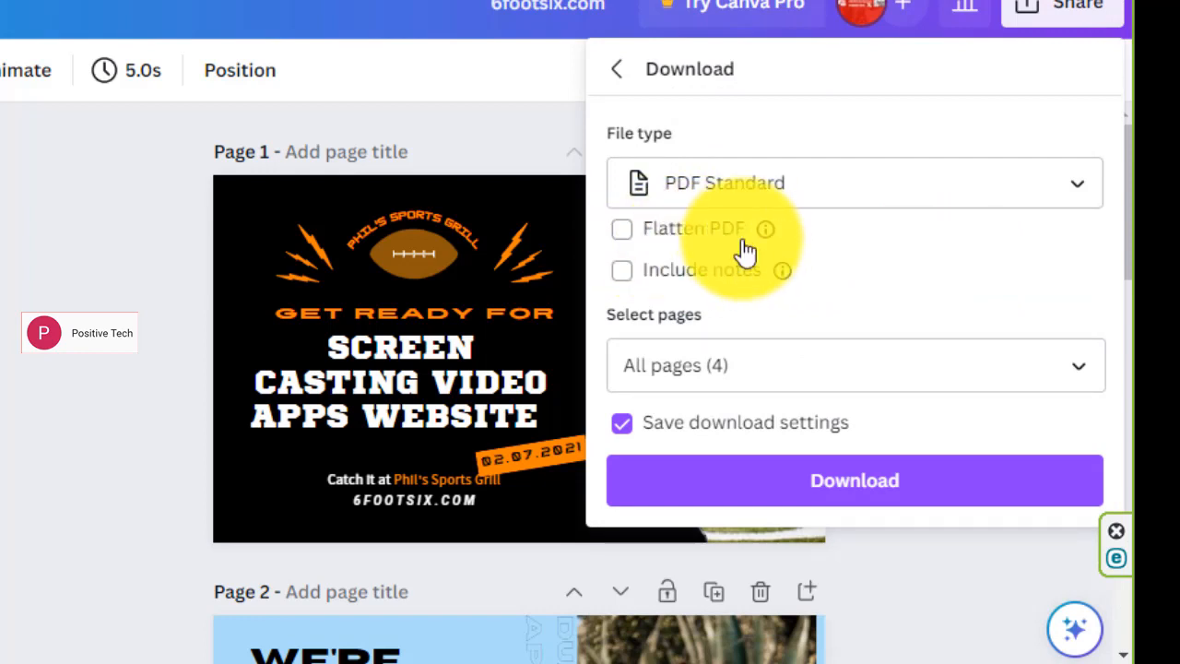
{"action": "left_click", "coordinate": [625, 238]}
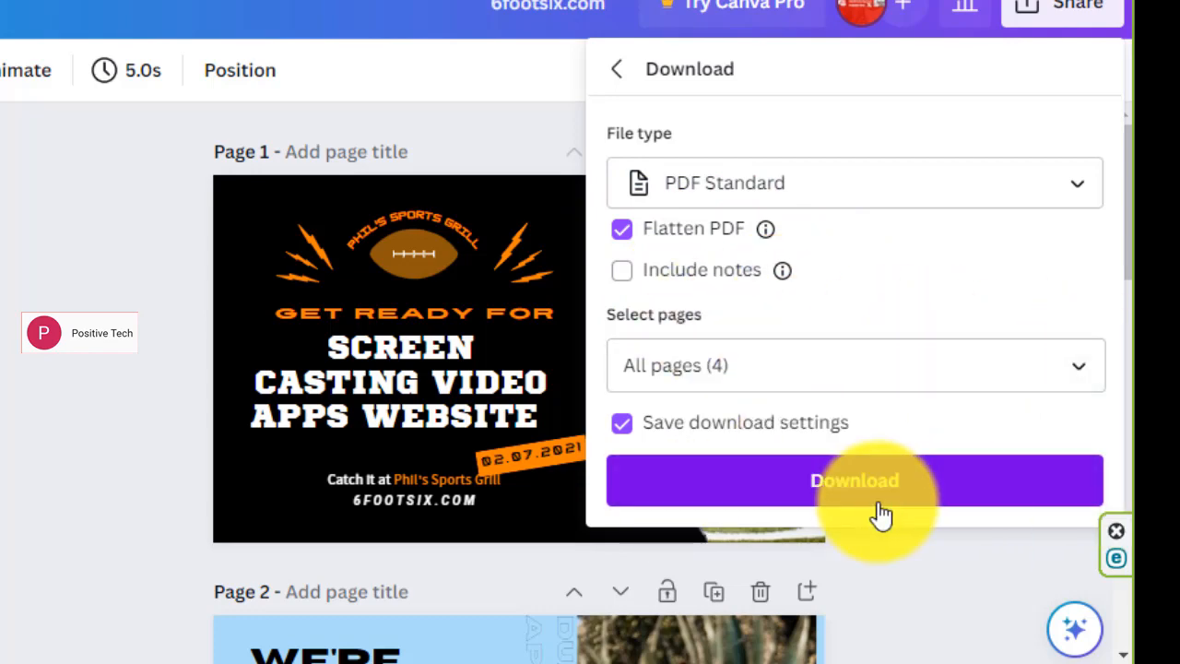
{"action": "left_click", "coordinate": [860, 482]}
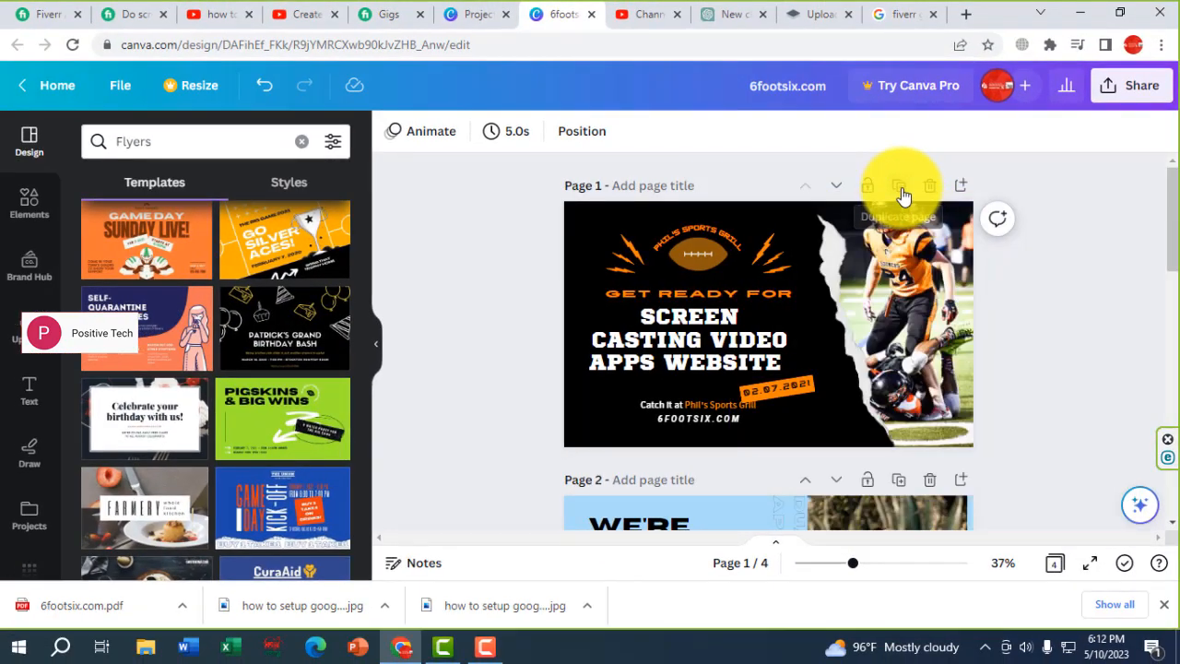
Duplicate page 1 and clear the original's photo, headline, logo graphics and event text, except the "6FOOTSIX.COM" line.
{"action": "left_click", "coordinate": [899, 189]}
{"action": "left_click", "coordinate": [866, 329]}
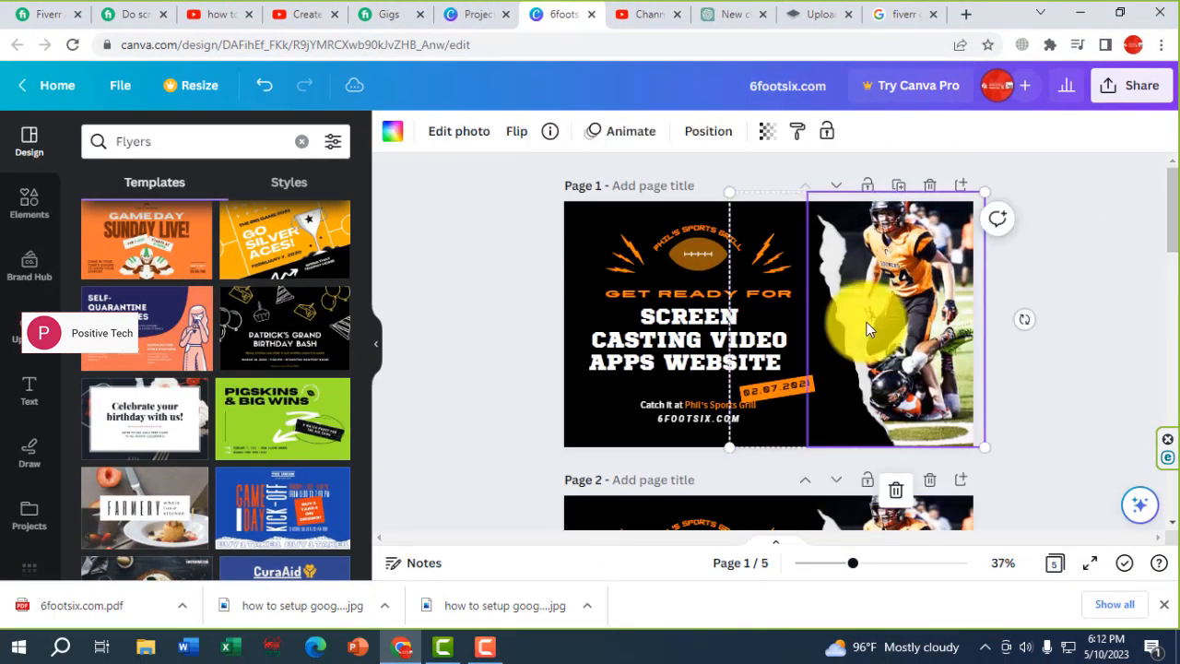
{"action": "left_click", "coordinate": [760, 329]}
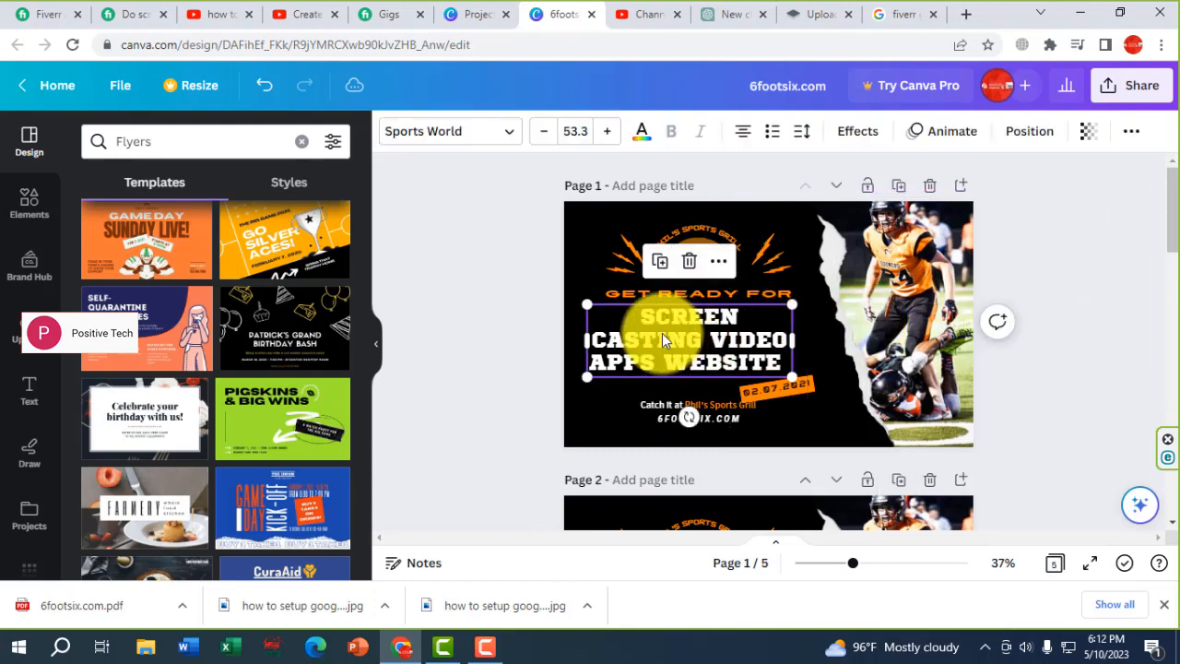
{"action": "left_click", "coordinate": [820, 282]}
{"action": "key", "text": "Delete"}
{"action": "left_click", "coordinate": [716, 313]}
{"action": "key", "text": "Delete"}
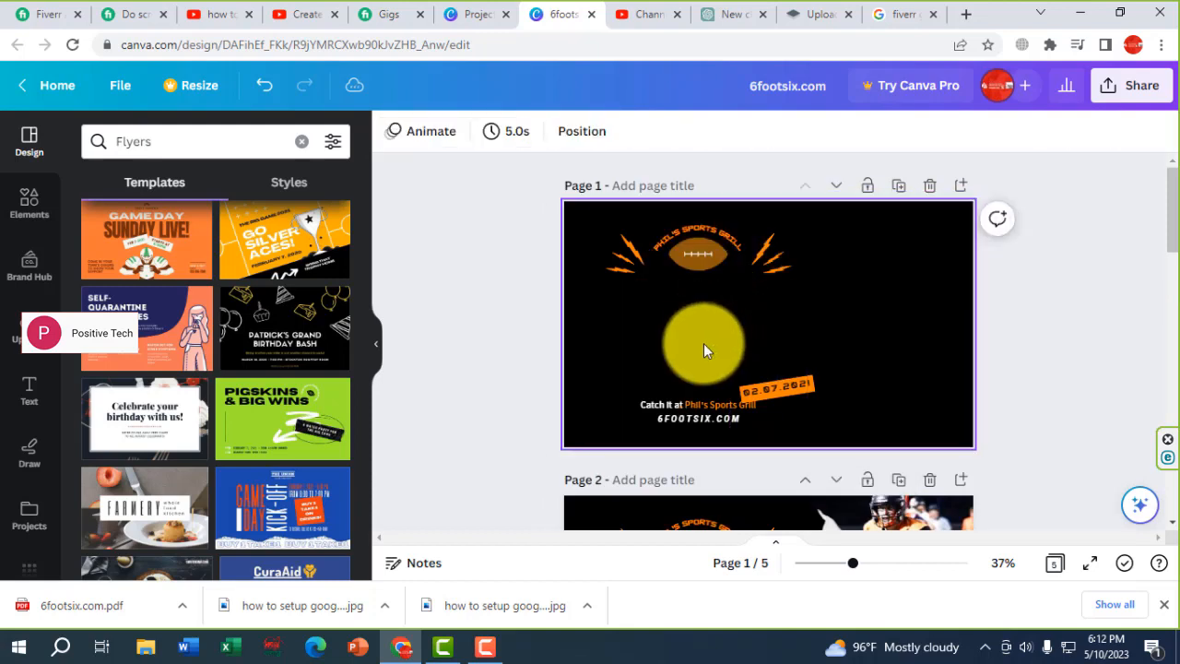
{"action": "left_click", "coordinate": [697, 406]}
{"action": "key", "text": "Delete"}
Set page 1's background to the dark charcoal swatch and browse the other background colours.
{"action": "left_click", "coordinate": [30, 489]}
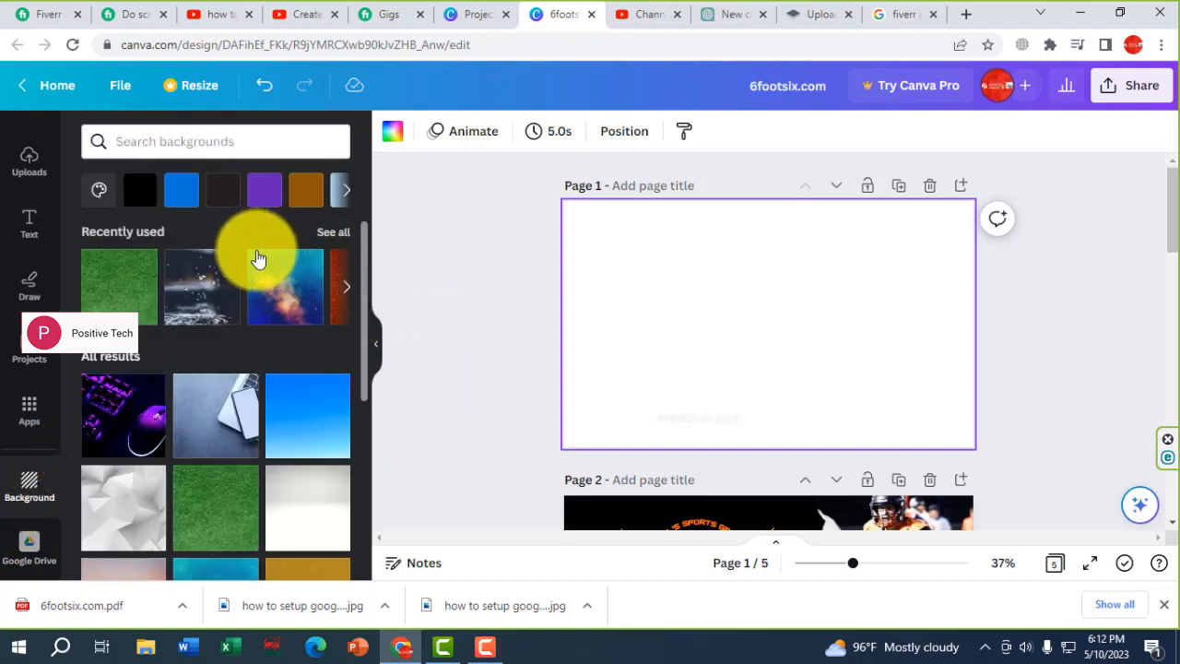
{"action": "left_click", "coordinate": [225, 198]}
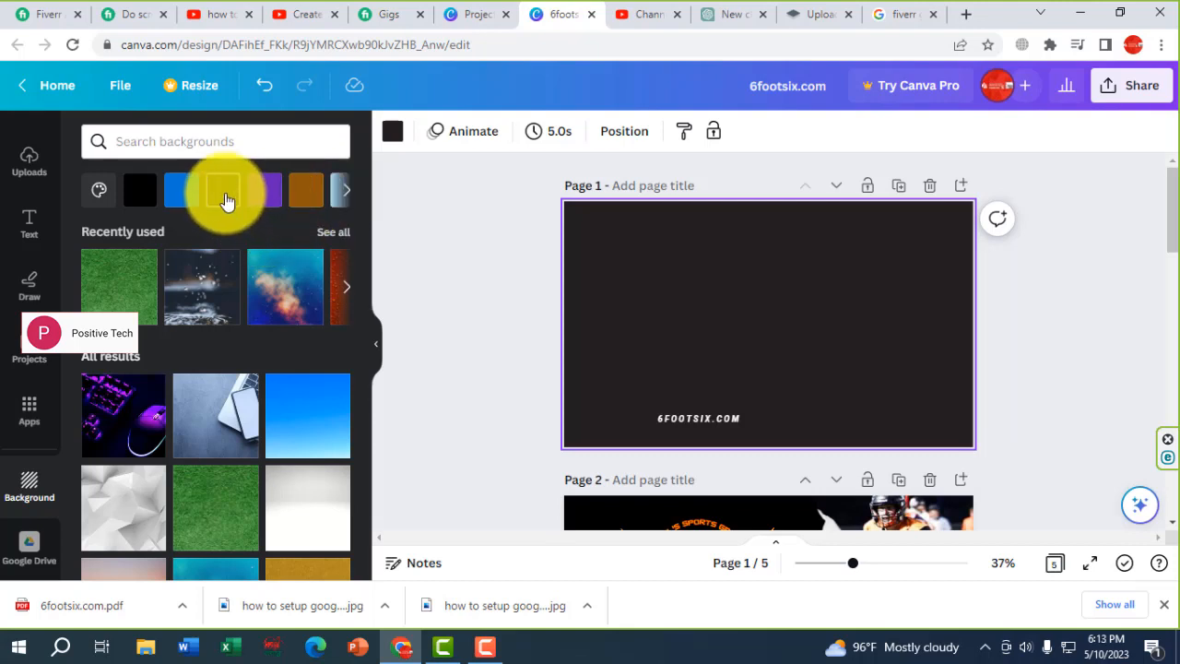
{"action": "left_click", "coordinate": [346, 190]}
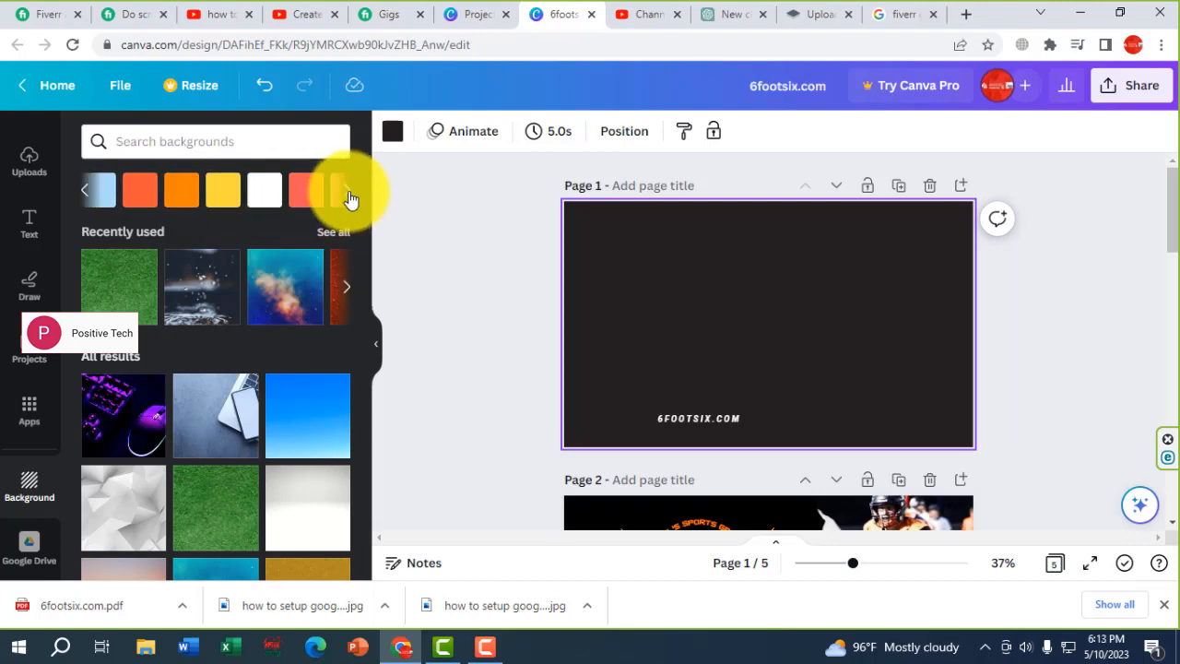
{"action": "left_click", "coordinate": [86, 194]}
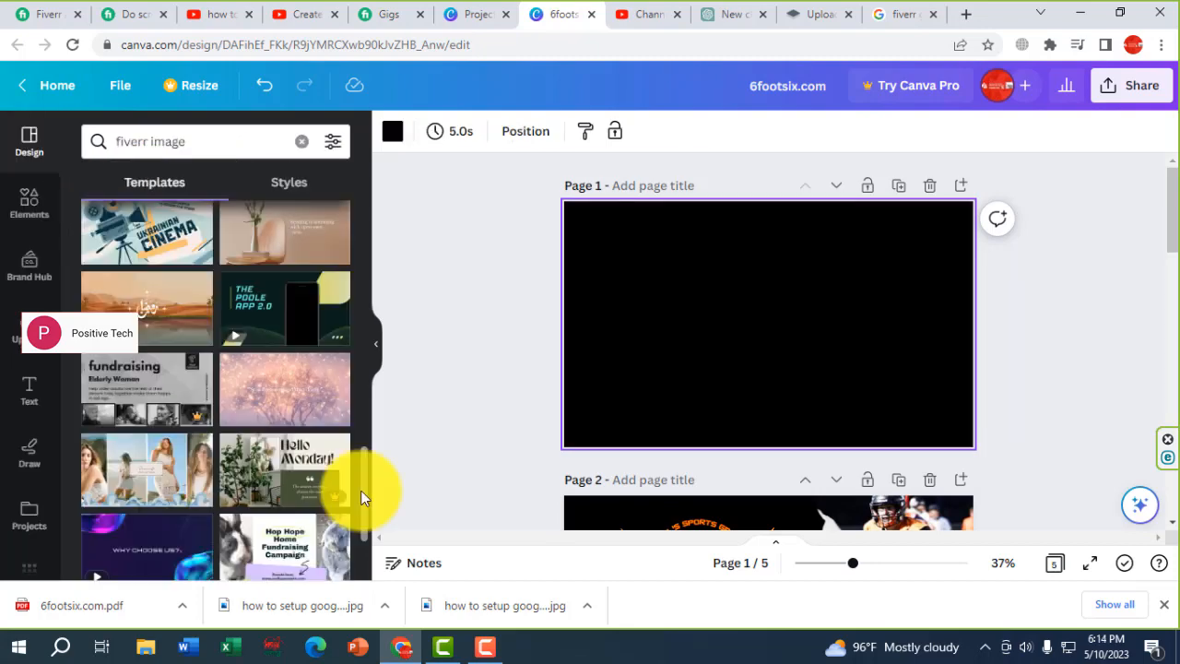
Apply the "Ukrainian Cinema" YouTube thumbnail template from the "fiverr image" results to page 1.
{"action": "left_click_drag", "start_coordinate": [362, 493], "coordinate": [362, 478]}
{"action": "left_click", "coordinate": [108, 309]}
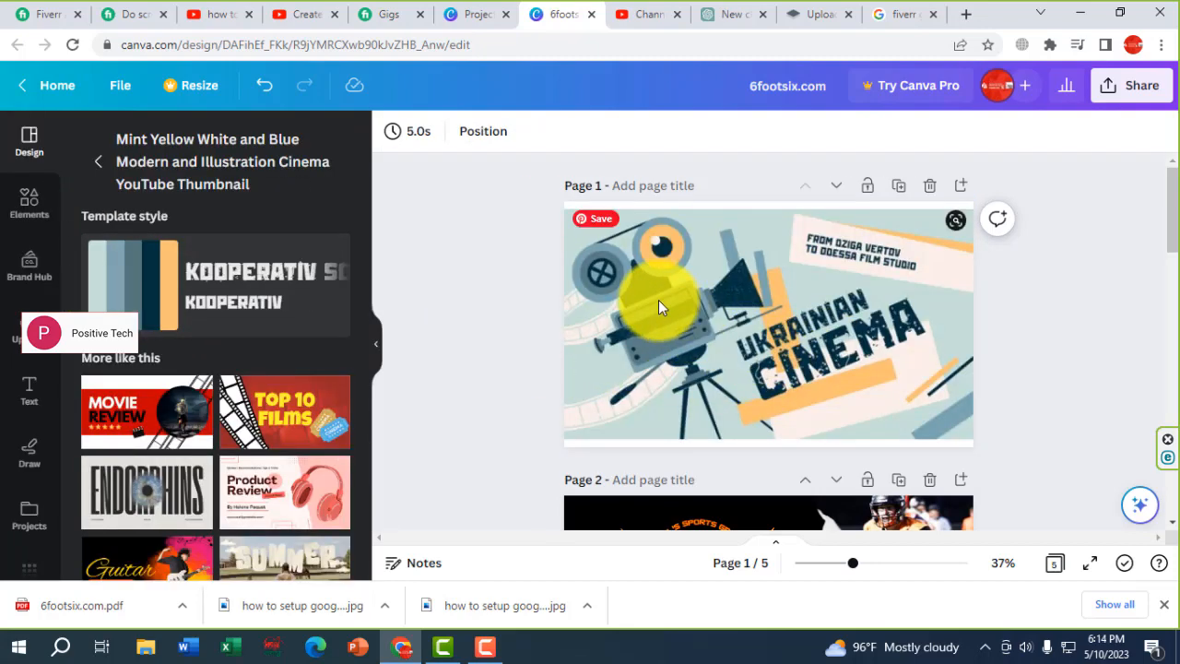
{"action": "left_click", "coordinate": [830, 348]}
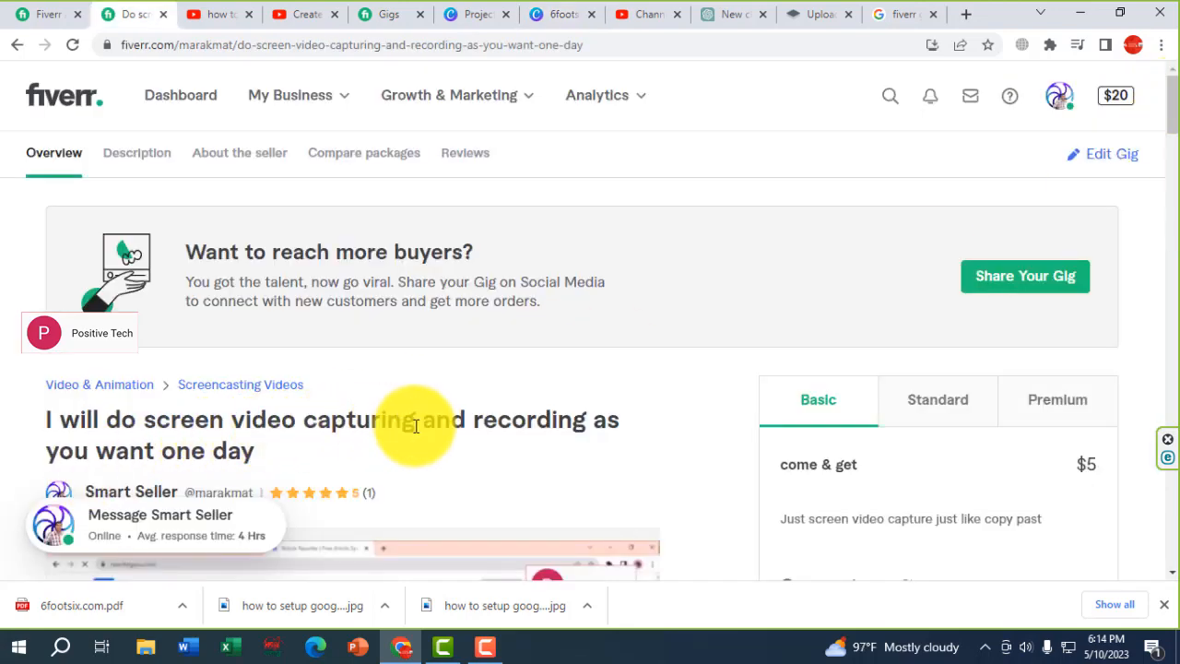
Replace page 1's "UKRAINIAN CINEMA" headline with "screen video capturing" copied from the Fiverr gig title, pasted as plain text.
{"action": "left_click_drag", "start_coordinate": [146, 420], "coordinate": [427, 419]}
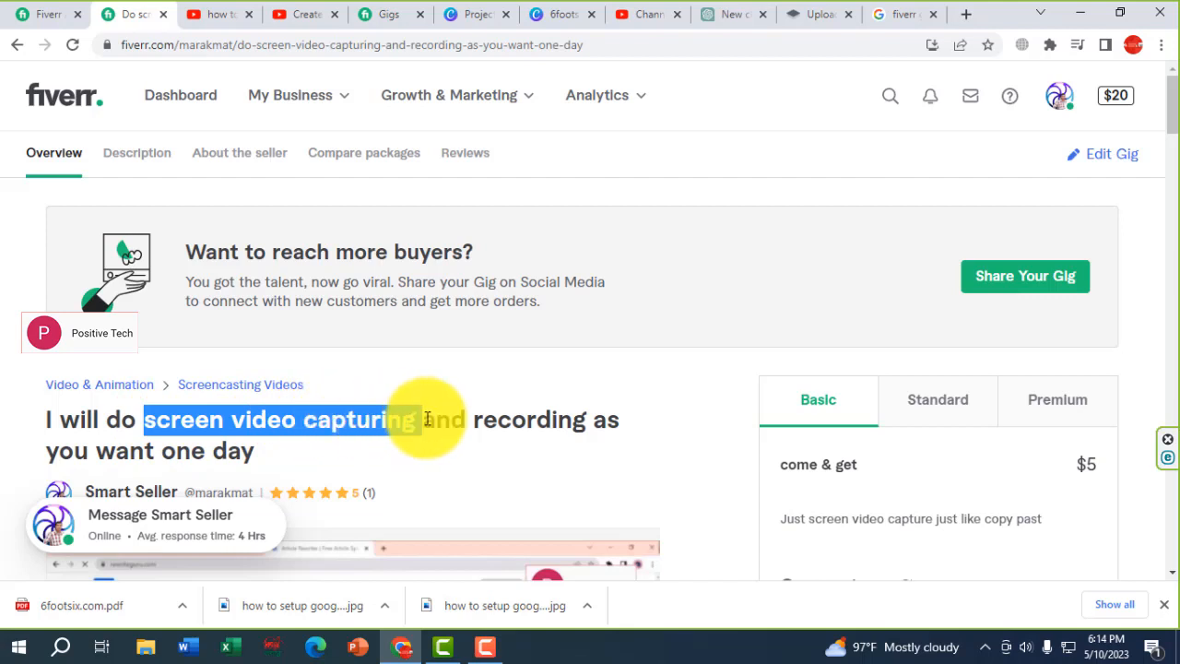
{"action": "right_click", "coordinate": [373, 419]}
{"action": "left_click", "coordinate": [394, 434]}
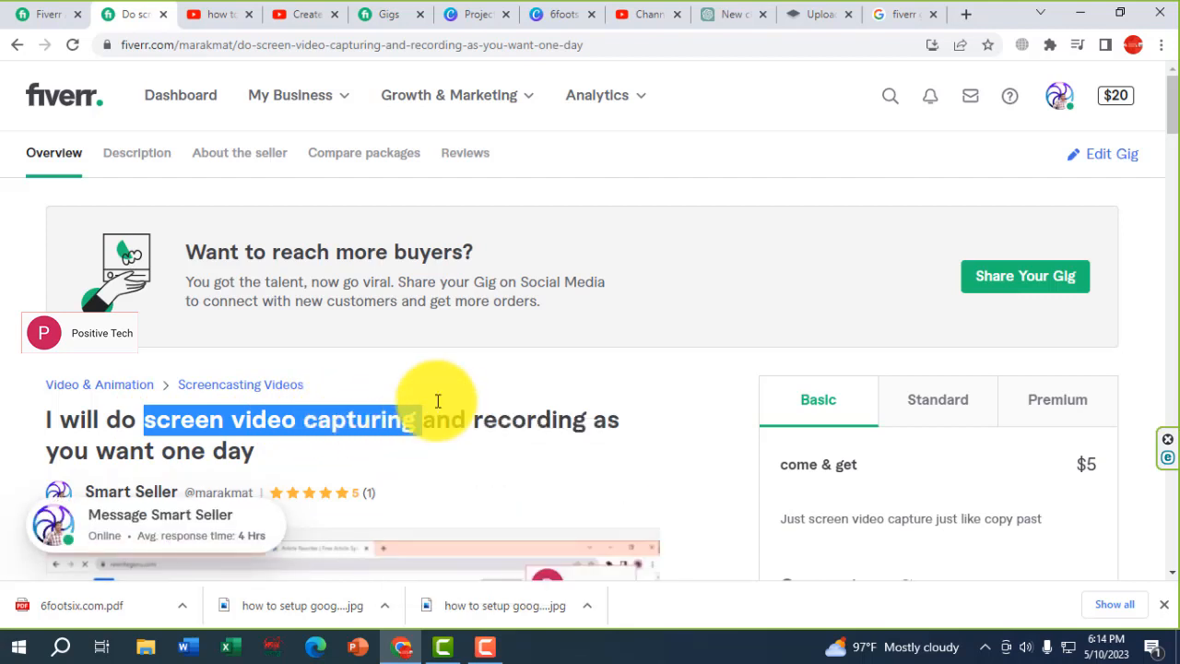
{"action": "left_click", "coordinate": [560, 20]}
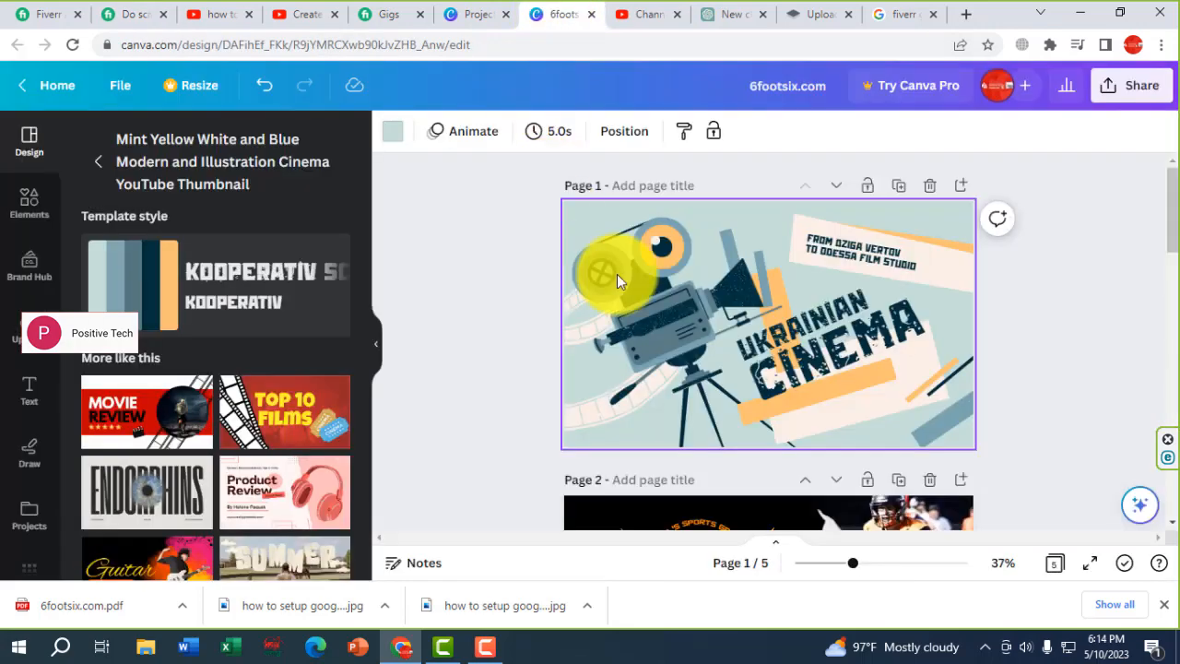
{"action": "left_click", "coordinate": [774, 343]}
{"action": "left_click", "coordinate": [823, 364]}
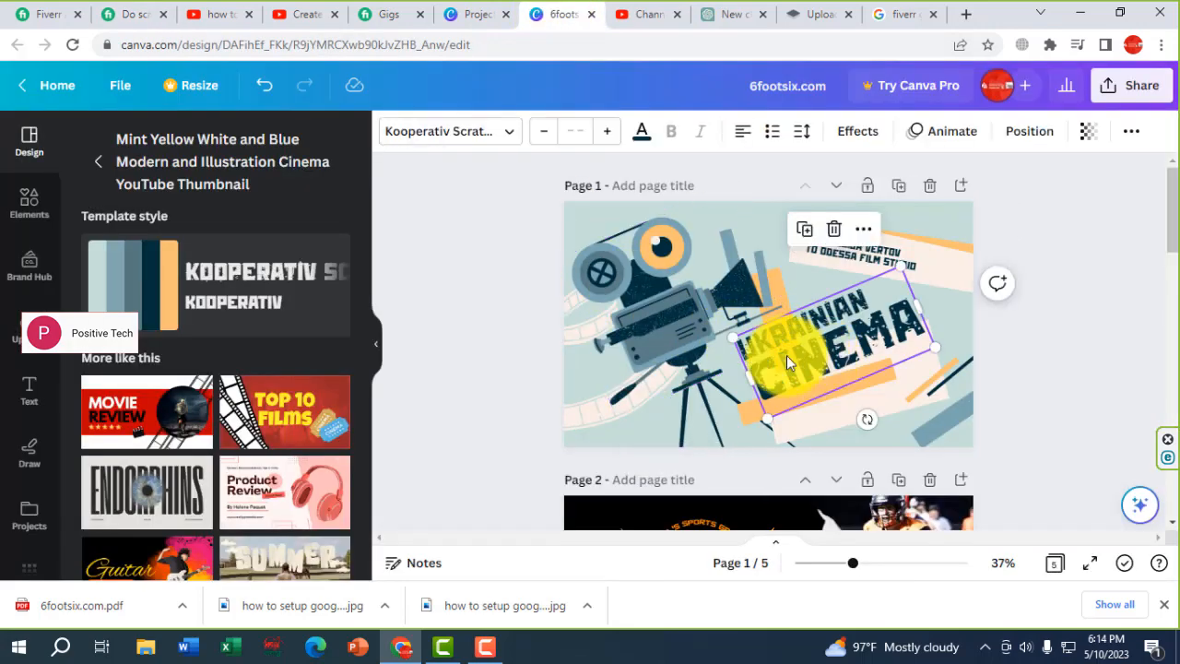
{"action": "double_click", "coordinate": [787, 357]}
{"action": "right_click", "coordinate": [788, 357]}
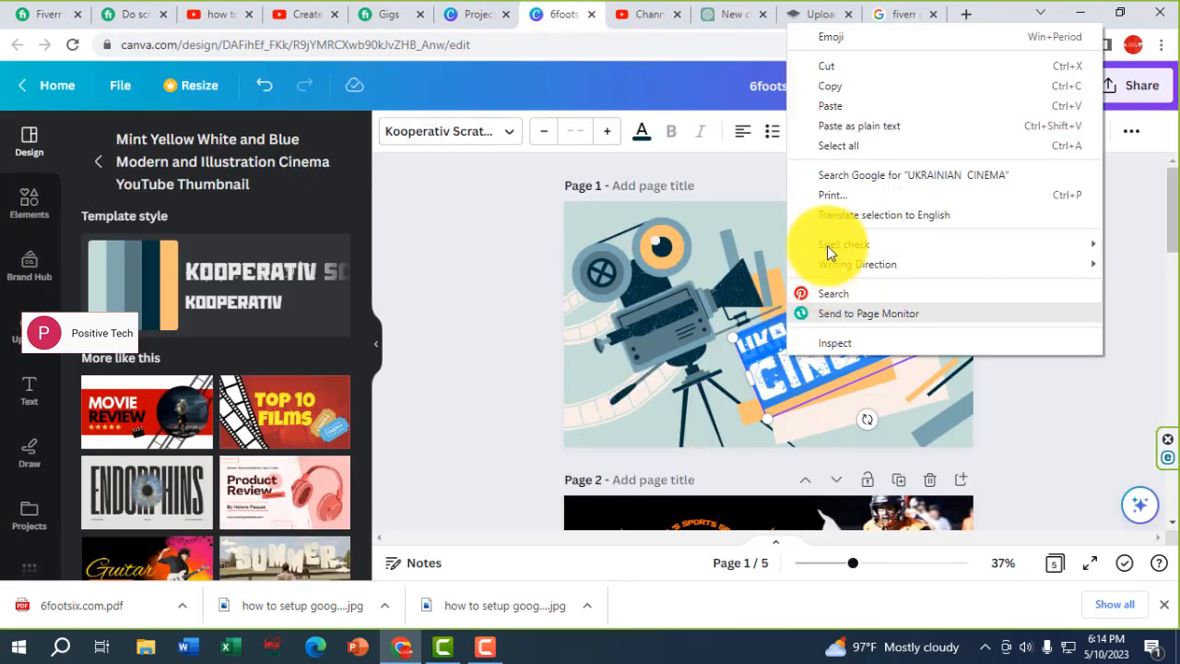
{"action": "left_click", "coordinate": [837, 124]}
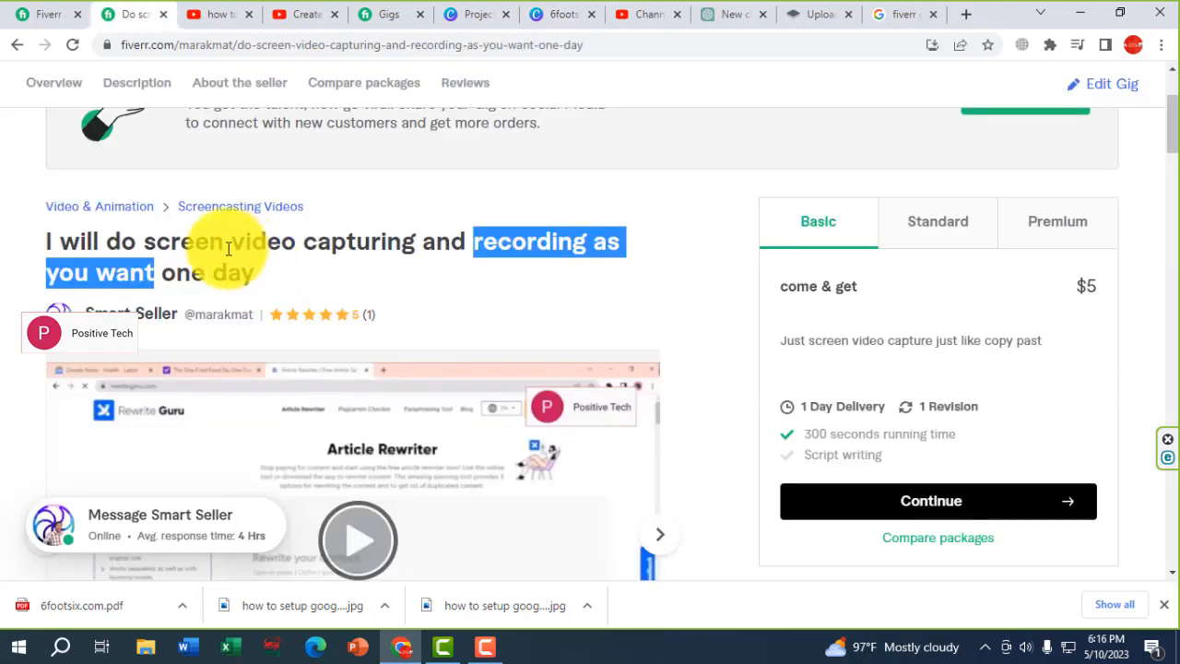
Copy "screen video capturing" from the Fiverr gig title again and use it as the small caption on Canva page 1.
{"action": "left_click_drag", "start_coordinate": [143, 242], "coordinate": [407, 234]}
{"action": "right_click", "coordinate": [392, 247]}
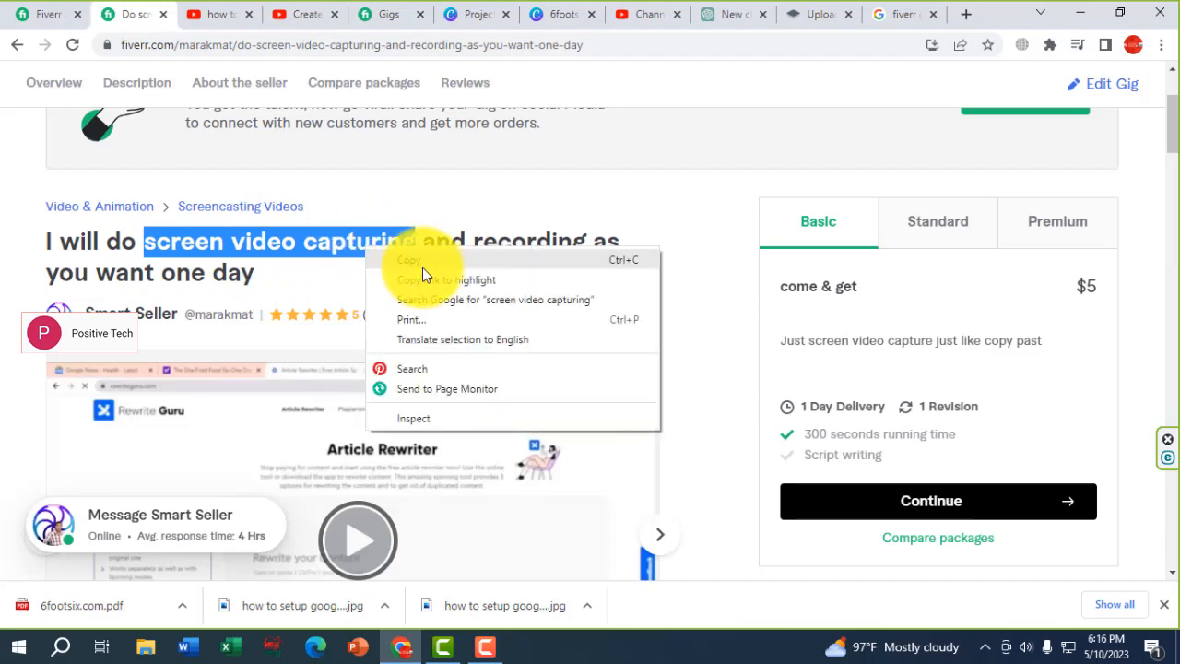
{"action": "left_click", "coordinate": [421, 260]}
{"action": "left_click", "coordinate": [564, 14]}
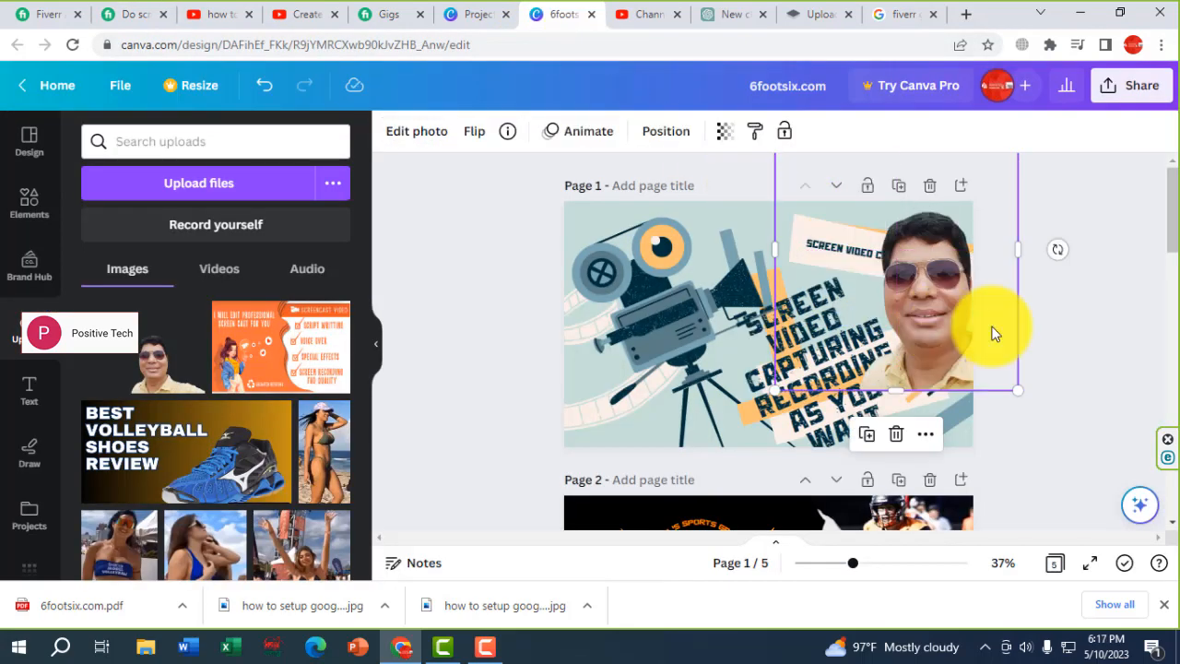
{"action": "left_click", "coordinate": [1087, 347]}
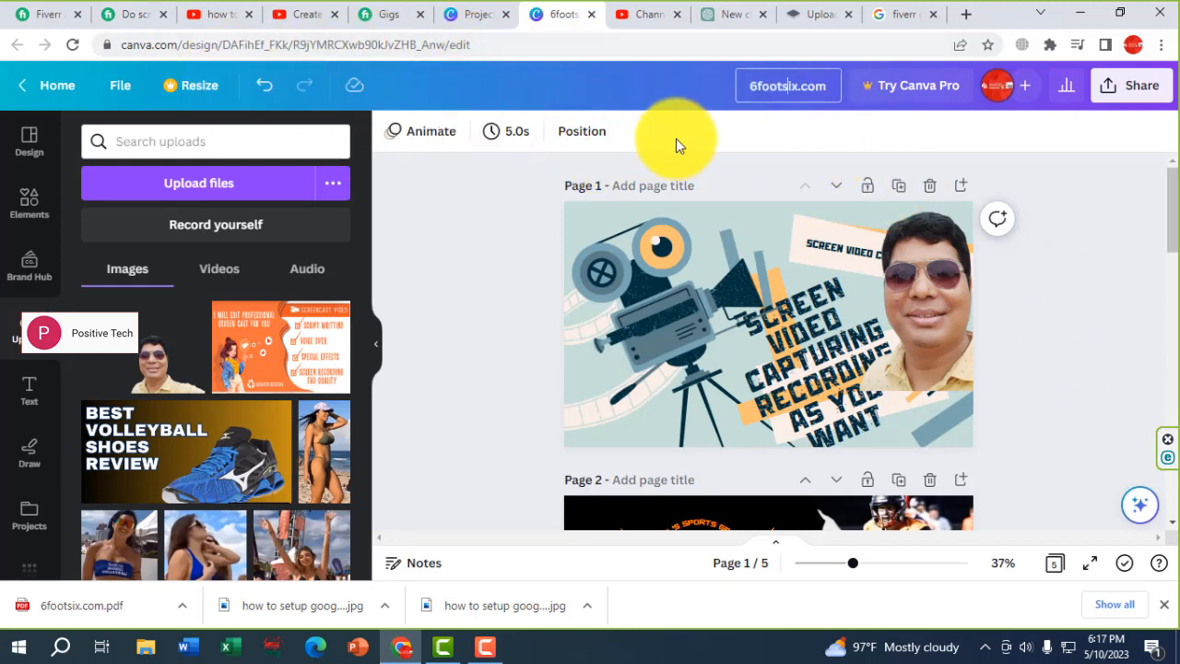
Rename the design "FIverr GIg imag" and download only page 1 as a PDF Standard file with Flatten PDF enabled.
{"action": "left_click_drag", "start_coordinate": [750, 89], "coordinate": [848, 98]}
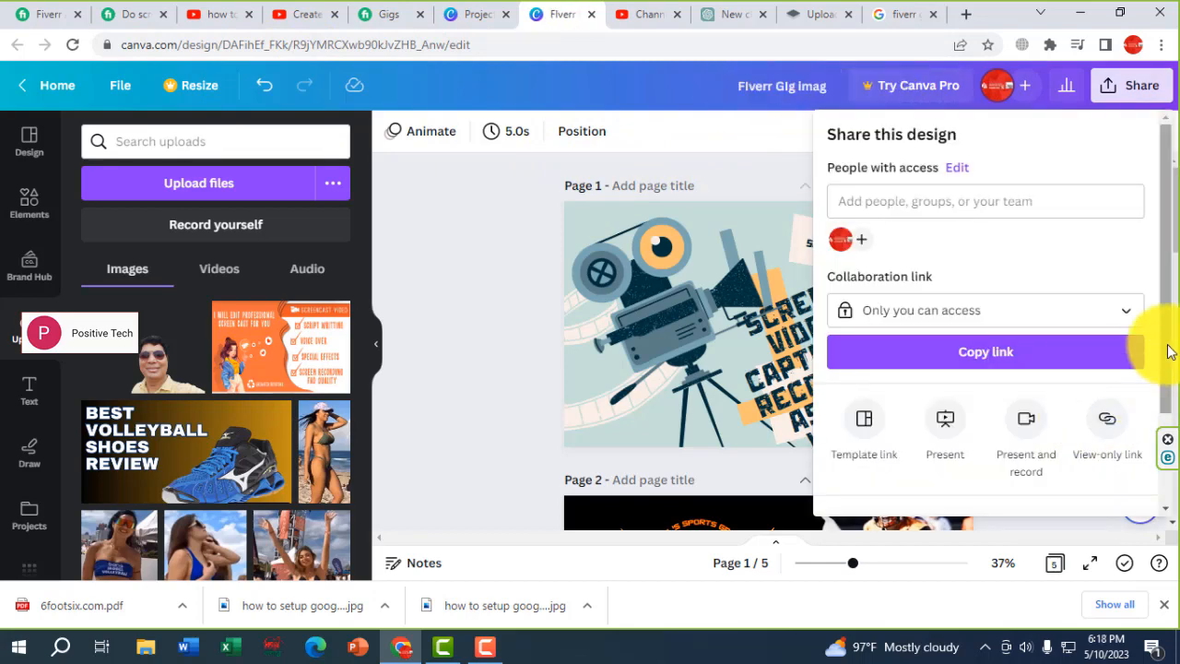
{"action": "scroll", "coordinate": [1060, 396], "scroll_direction": "down", "scroll_amount": 2}
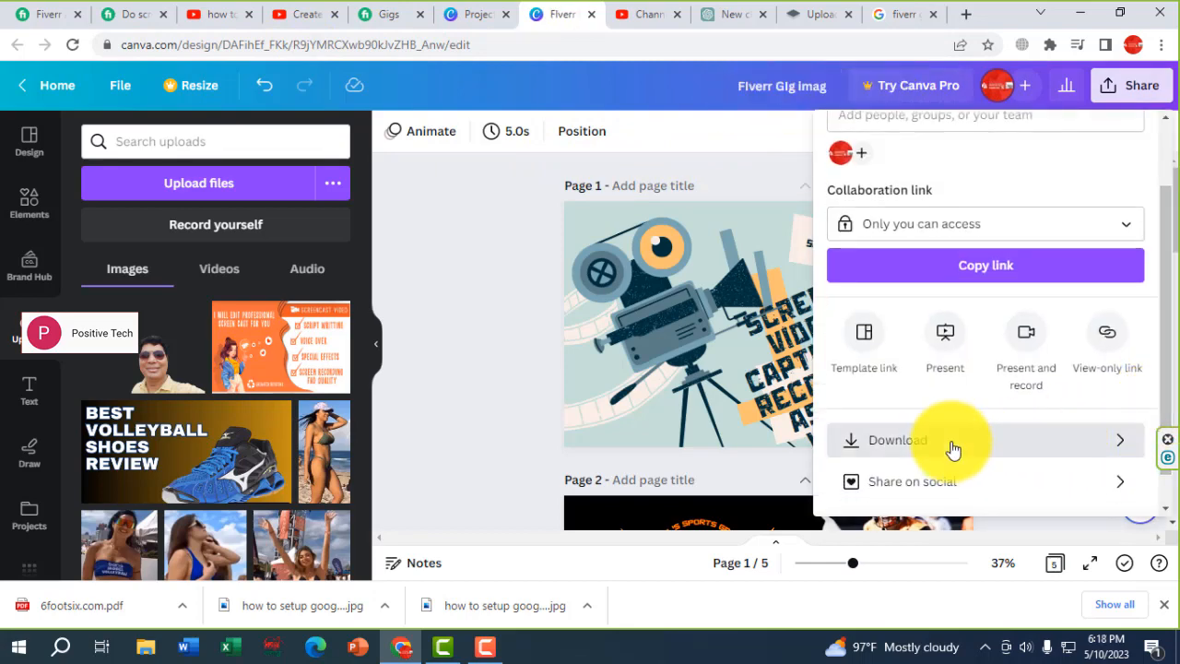
{"action": "left_click", "coordinate": [953, 449]}
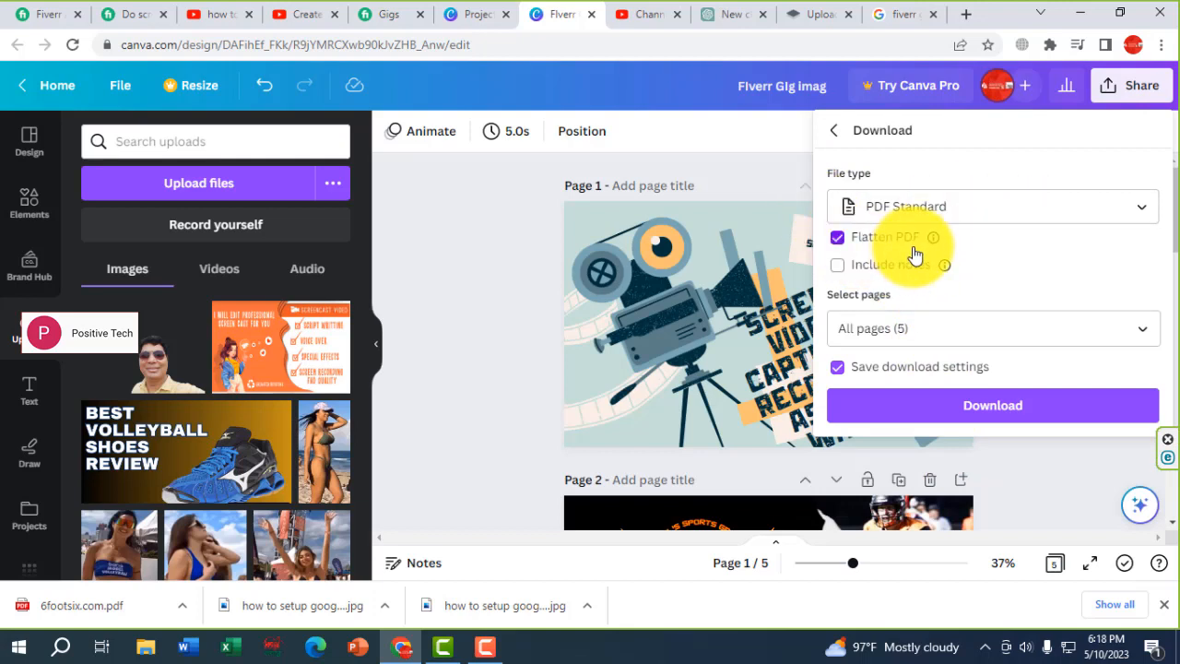
{"action": "left_click", "coordinate": [1149, 338]}
{"action": "left_click", "coordinate": [1126, 96]}
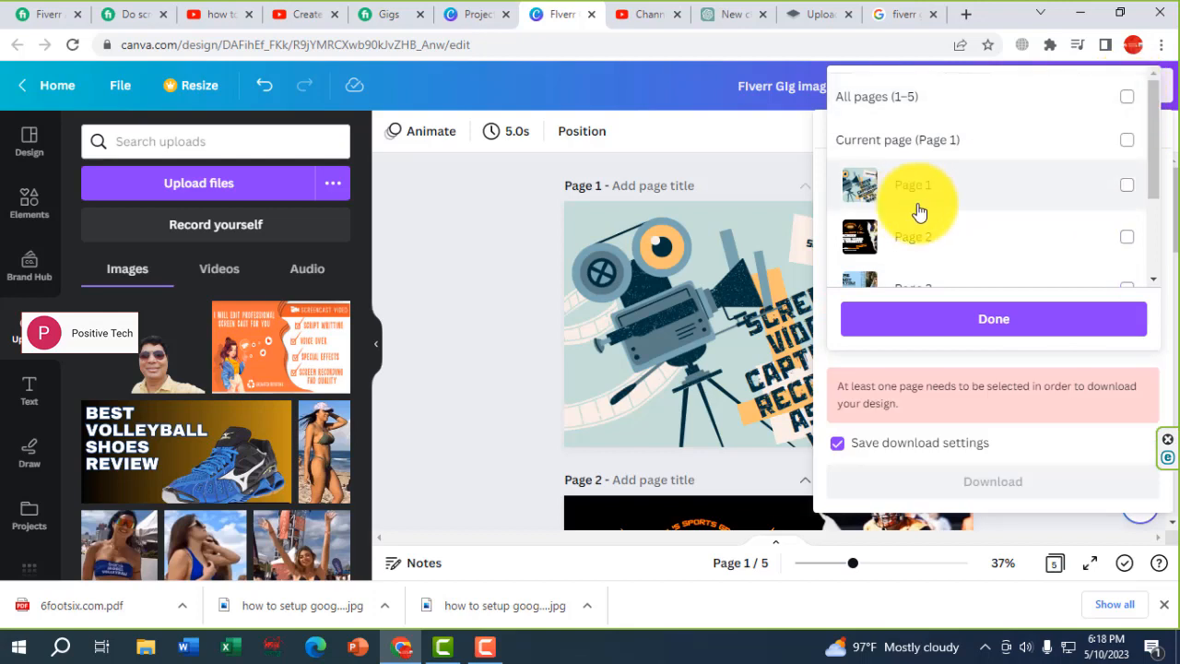
{"action": "left_click", "coordinate": [1126, 185]}
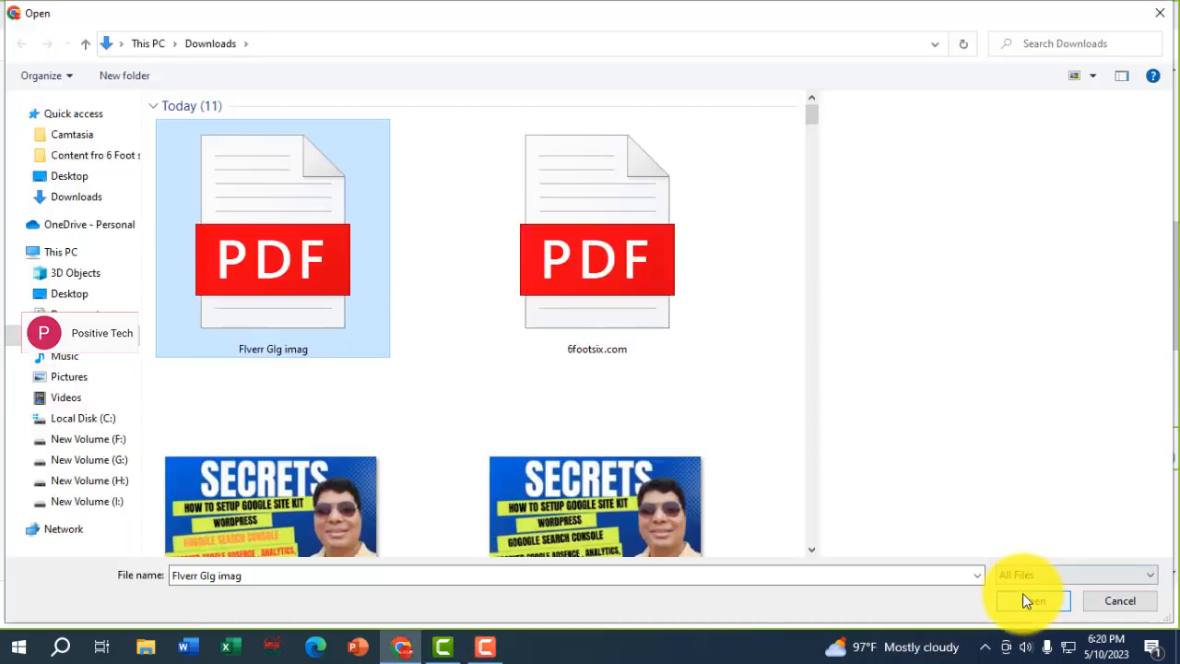
Upload the "FIverr GIg imag" PDF to the Documents section of the Fiverr gig's gallery.
{"action": "left_click", "coordinate": [1023, 599]}
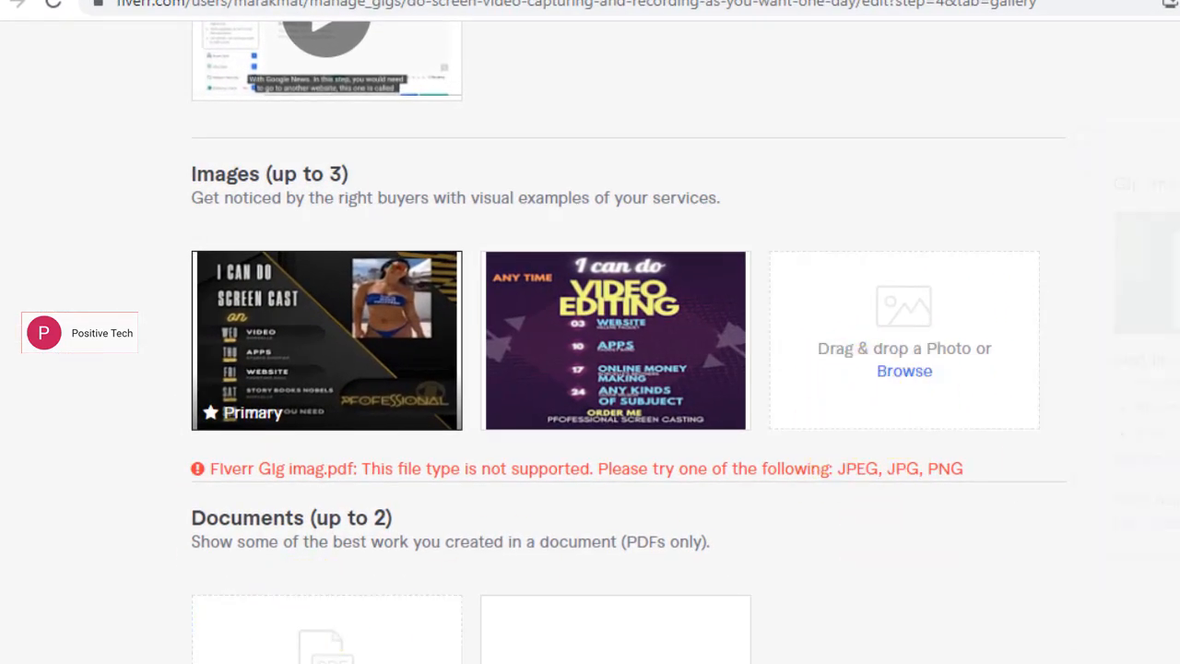
{"action": "scroll", "coordinate": [309, 357], "scroll_direction": "down", "scroll_amount": 4}
{"action": "left_click", "coordinate": [309, 338]}
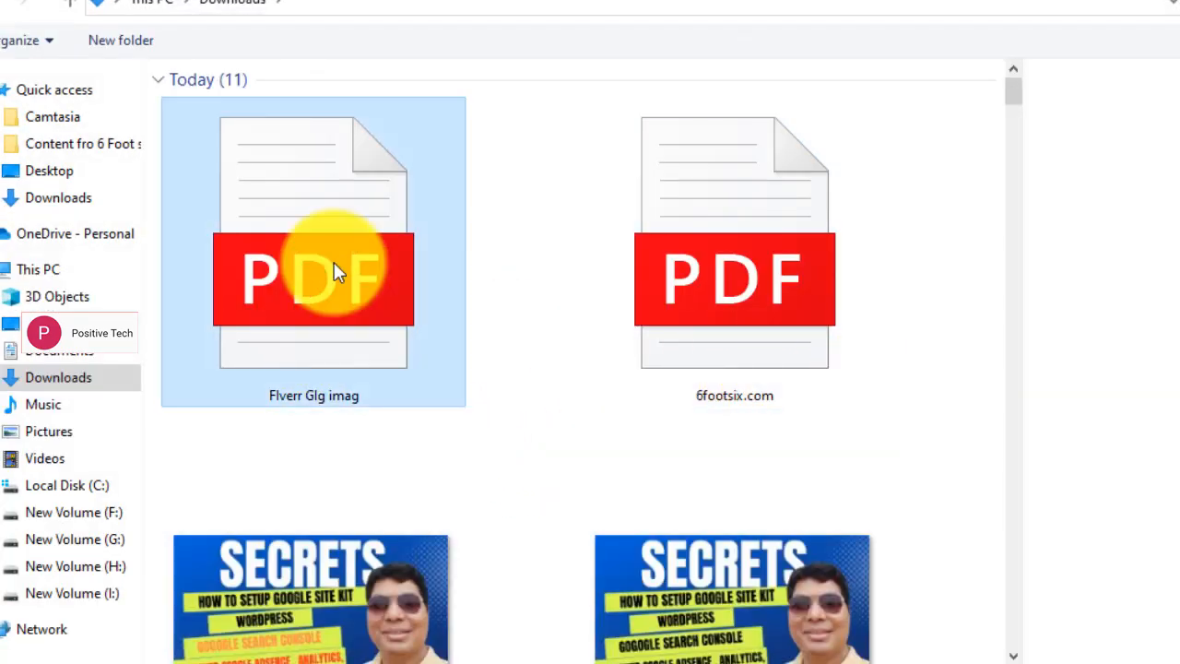
{"action": "double_click", "coordinate": [334, 267]}
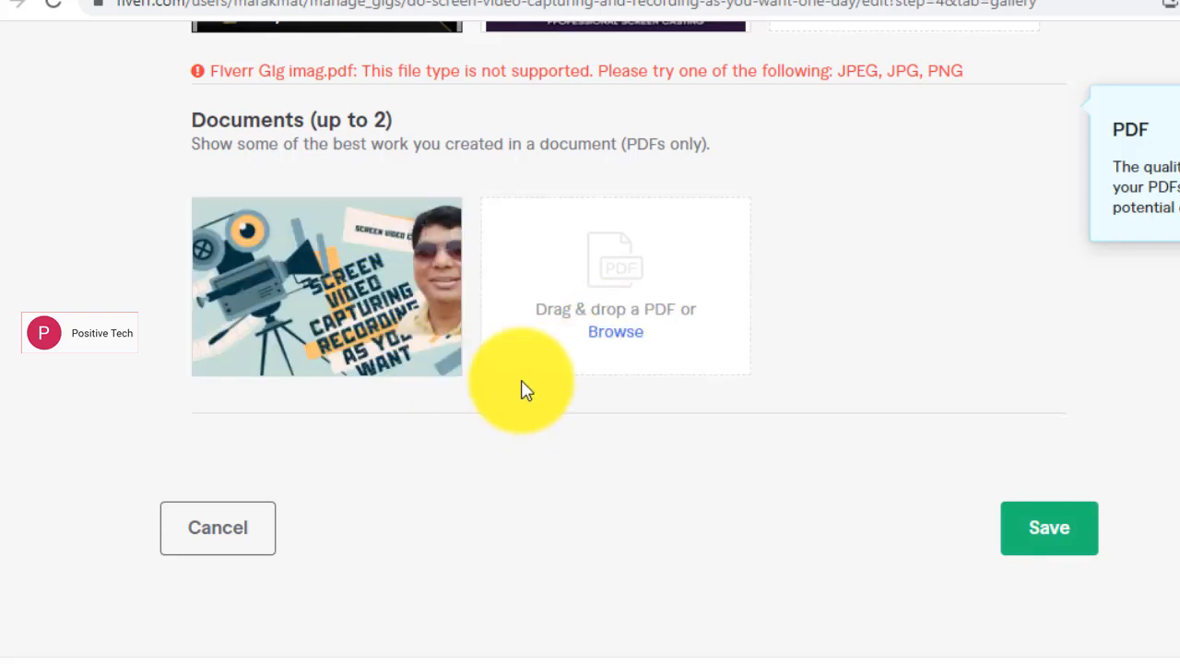
Try to upload the "6footsix.com" PDF as the gig's second document.
{"action": "left_click", "coordinate": [623, 339]}
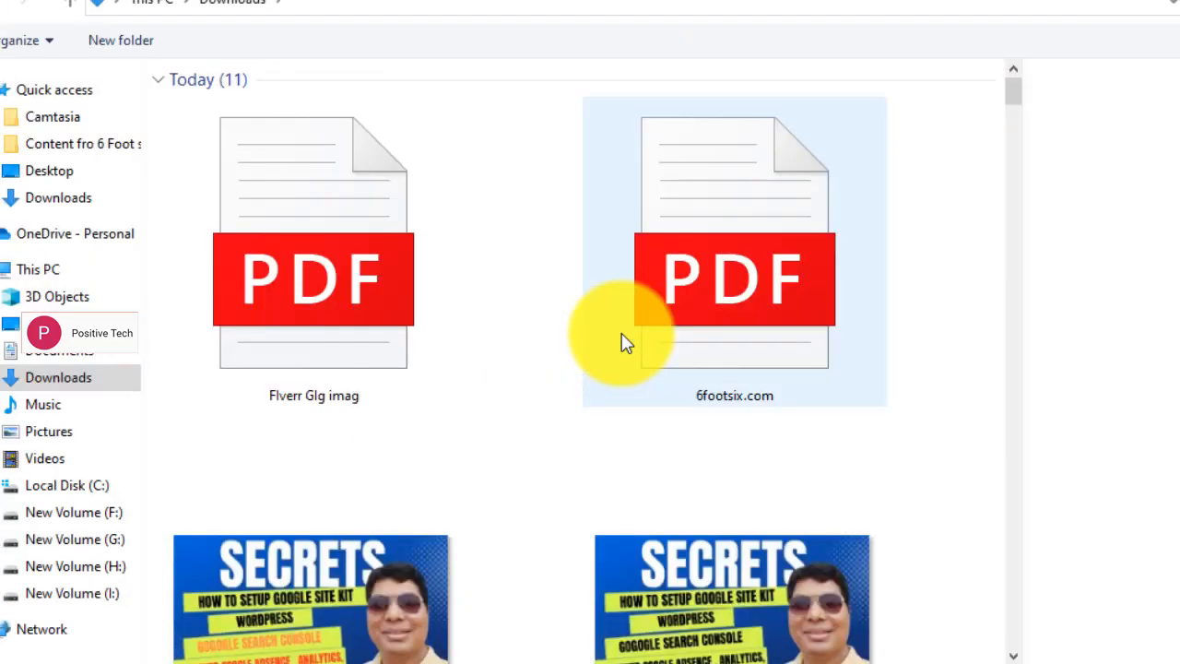
{"action": "left_click", "coordinate": [717, 301]}
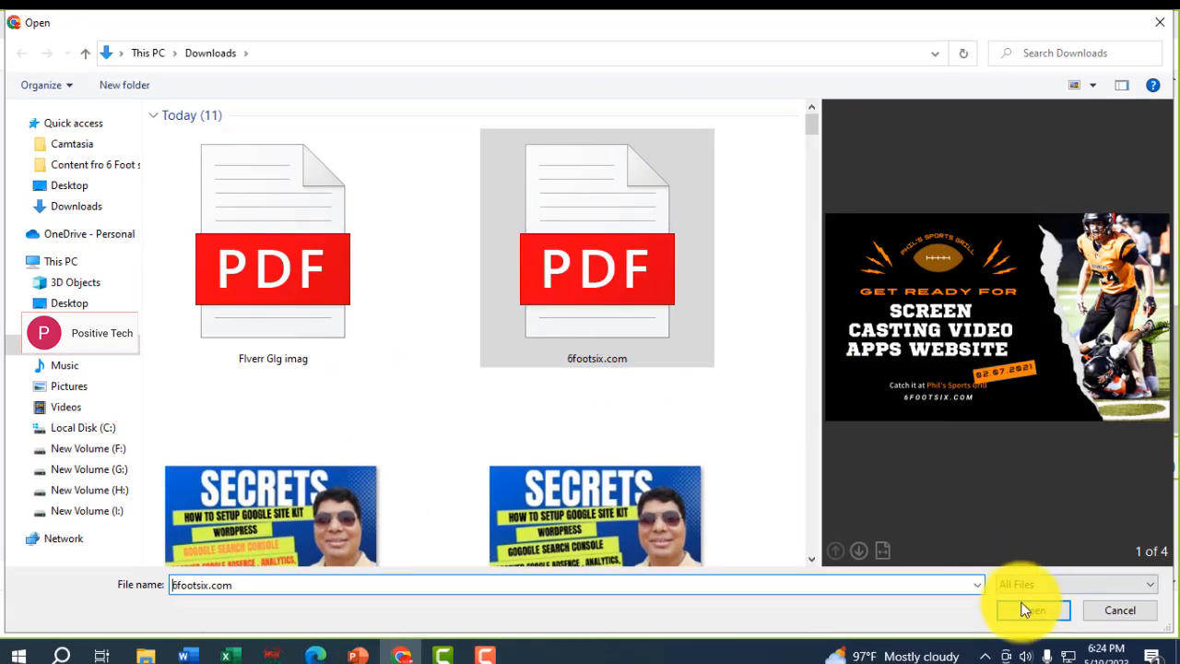
{"action": "left_click", "coordinate": [1031, 610]}
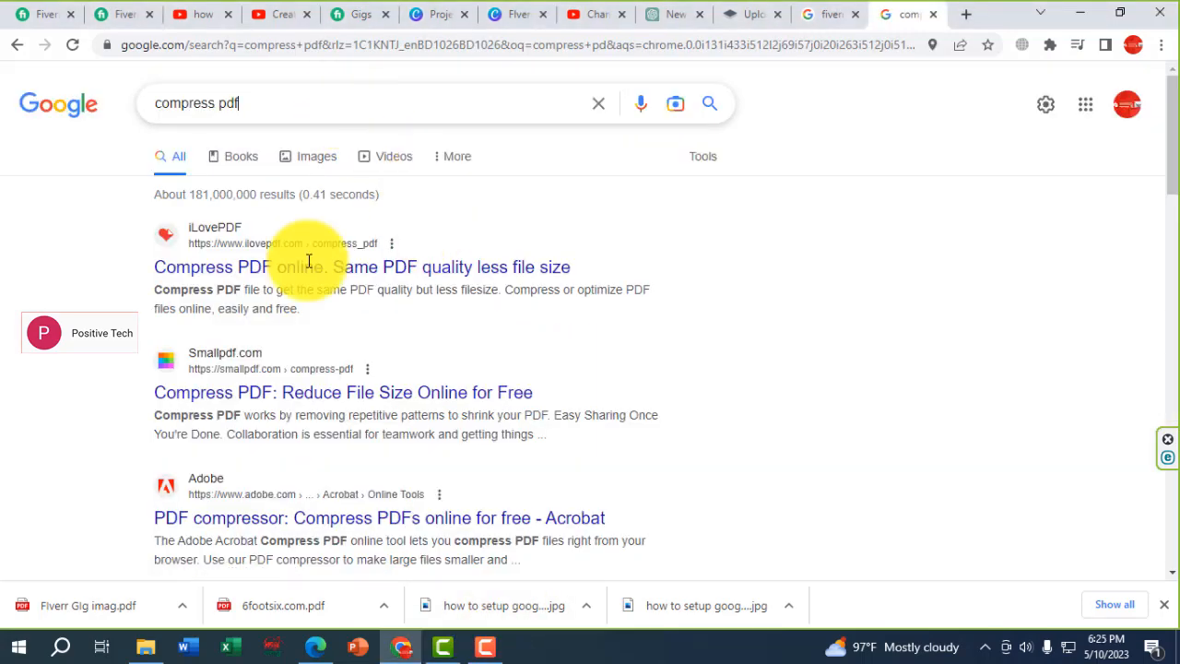
Open iLovePDF's compressor from the "compress pdf" search results and compress 6footsix.com.pdf at the Recommended Compression level.
{"action": "left_click", "coordinate": [840, 218]}
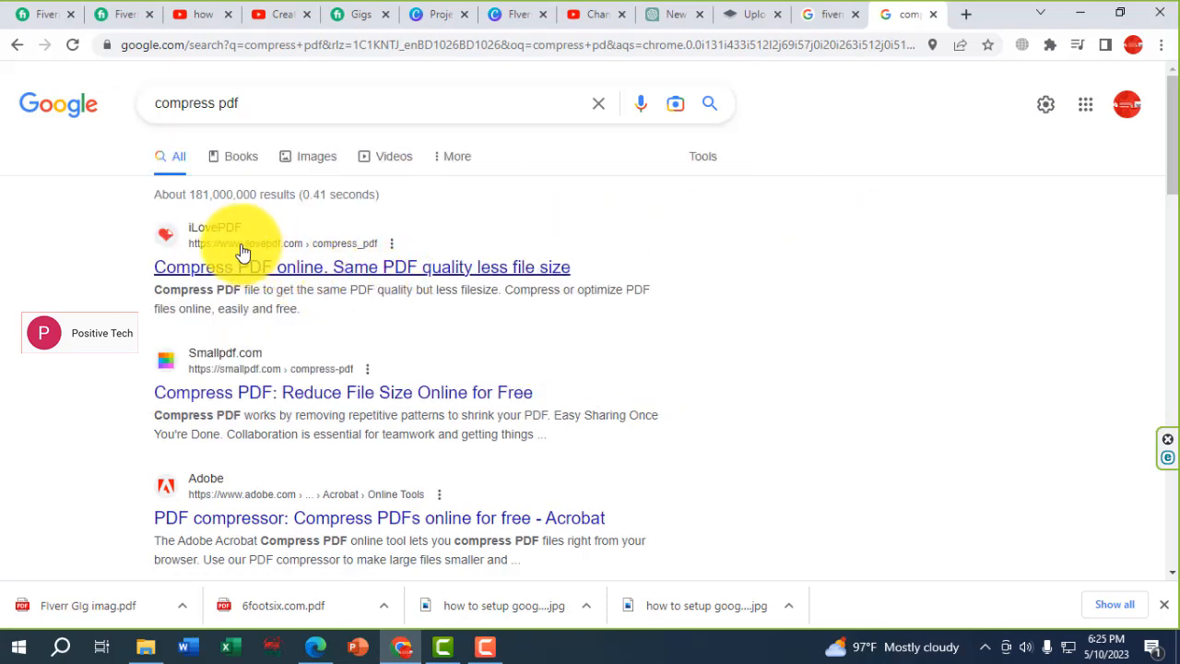
{"action": "left_click_drag", "start_coordinate": [266, 283], "coordinate": [266, 278]}
{"action": "left_click", "coordinate": [265, 275]}
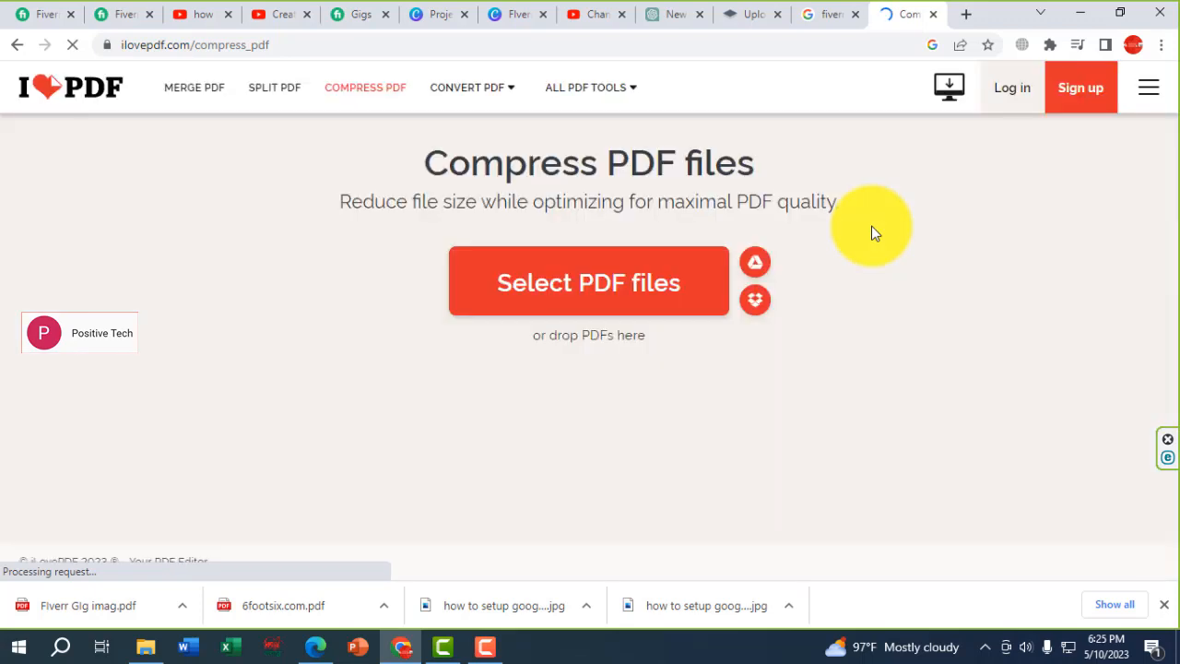
{"action": "left_click", "coordinate": [613, 290]}
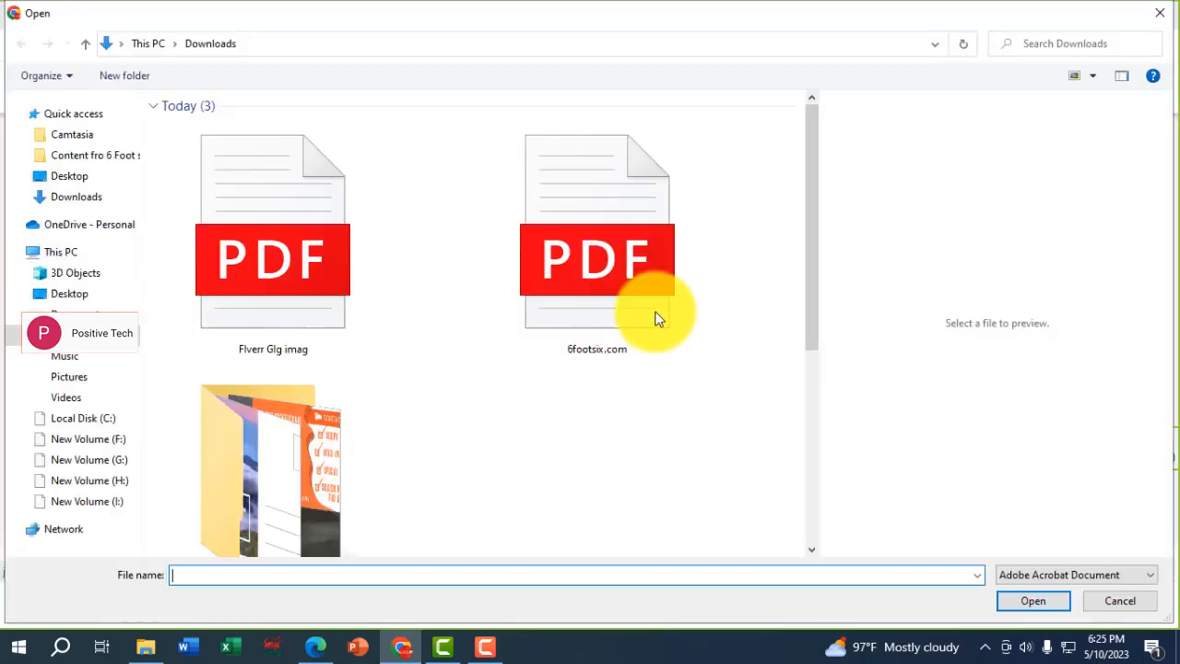
{"action": "left_click", "coordinate": [633, 264]}
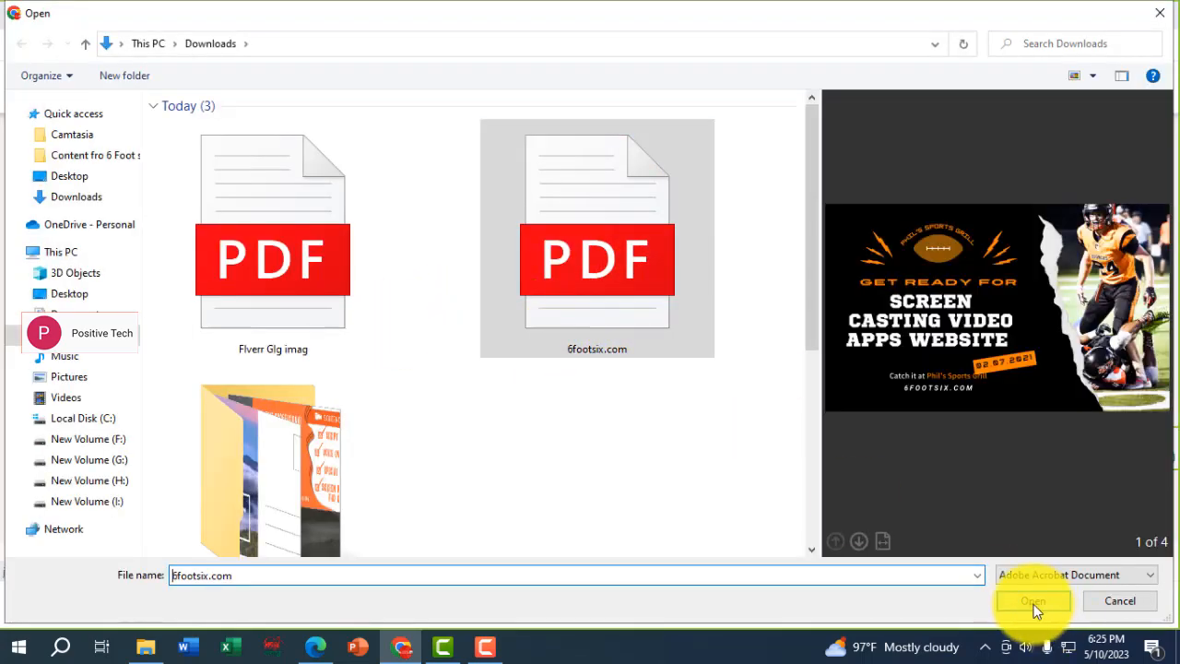
{"action": "left_click", "coordinate": [1029, 598]}
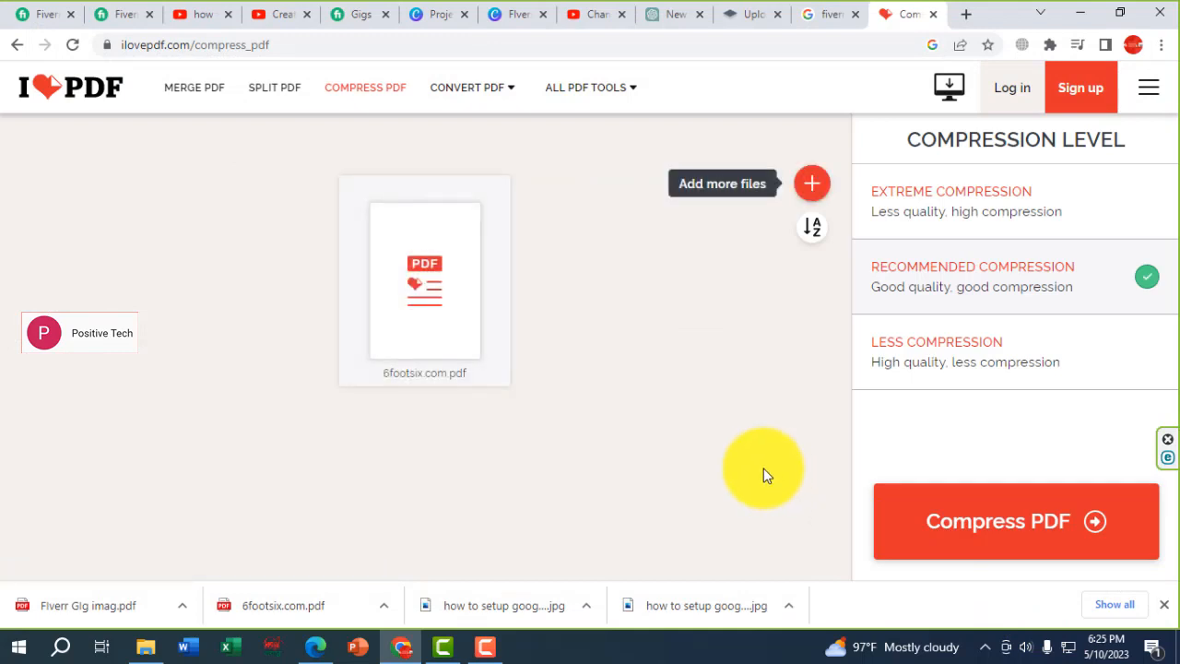
{"action": "left_click", "coordinate": [1062, 540]}
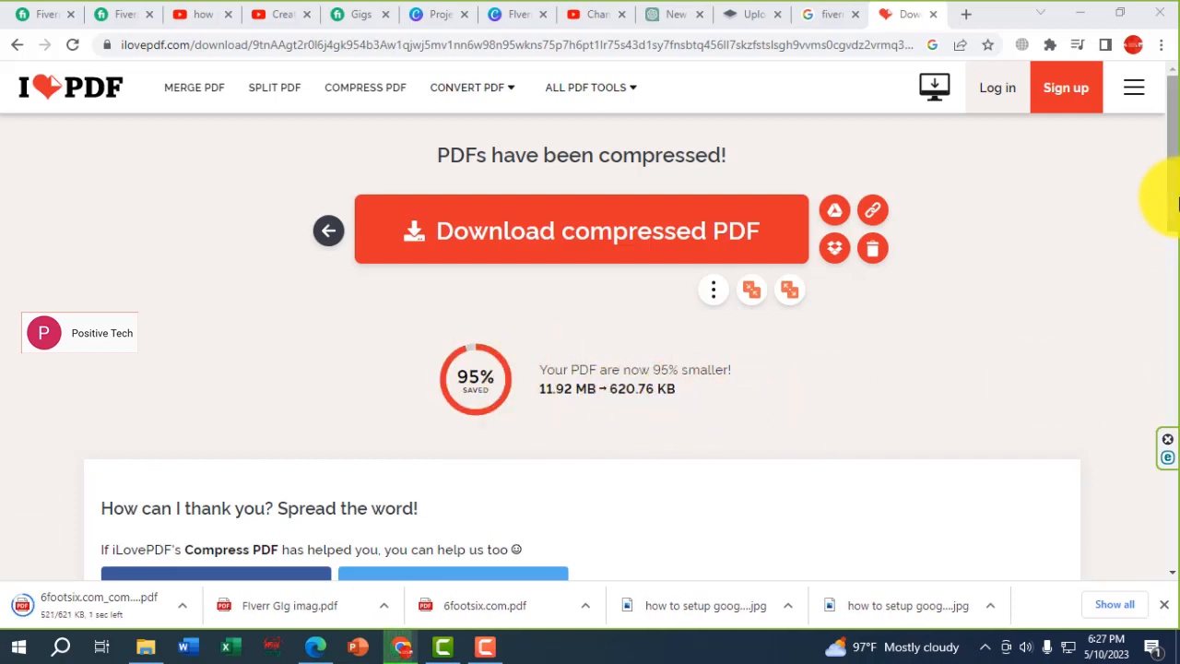
Download the compressed PDF and show it in the Downloads folder in a maximized window.
{"action": "left_click_drag", "start_coordinate": [1173, 197], "coordinate": [1172, 159]}
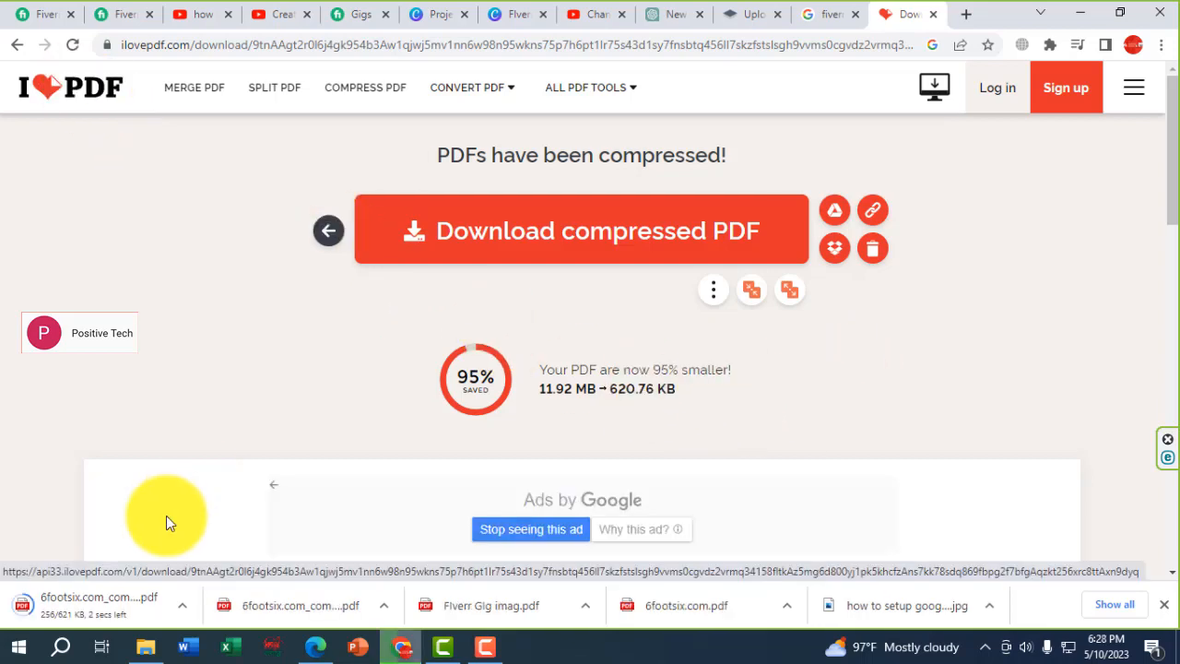
{"action": "left_click", "coordinate": [182, 605]}
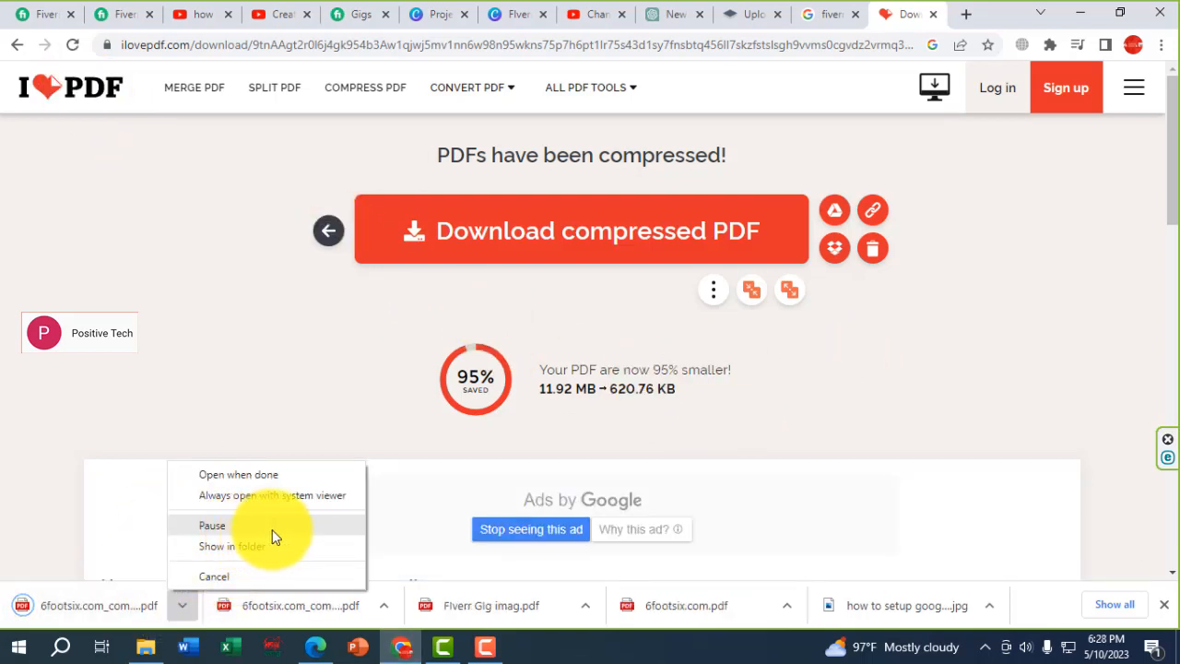
{"action": "left_click", "coordinate": [253, 546]}
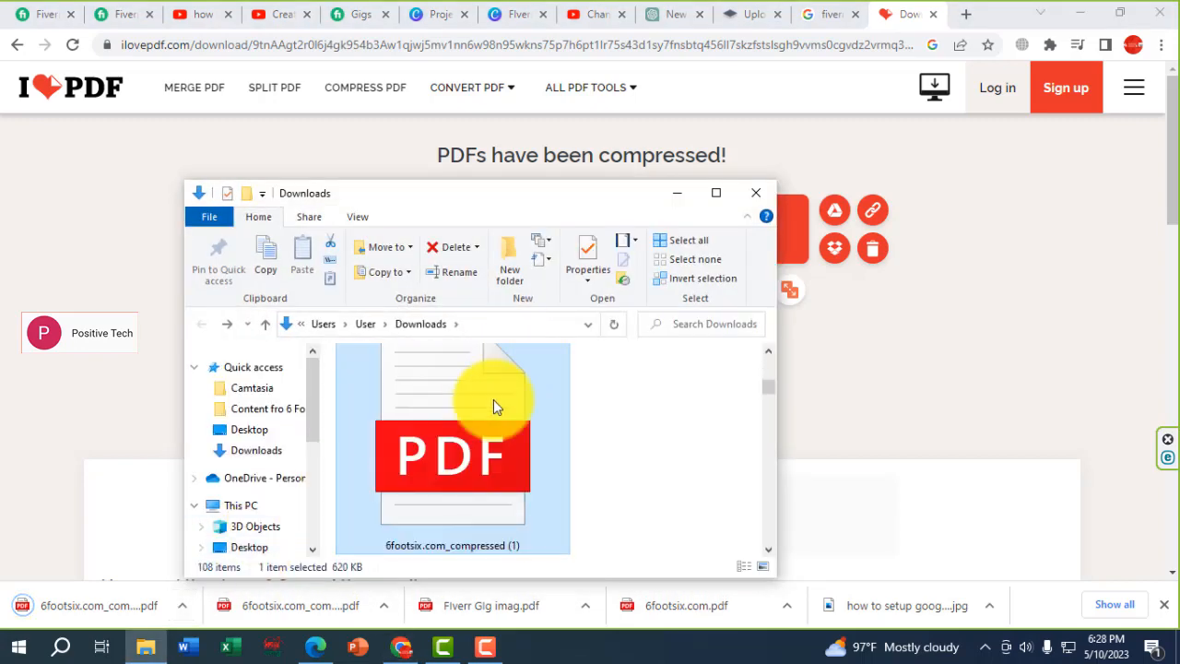
{"action": "left_click", "coordinate": [713, 196]}
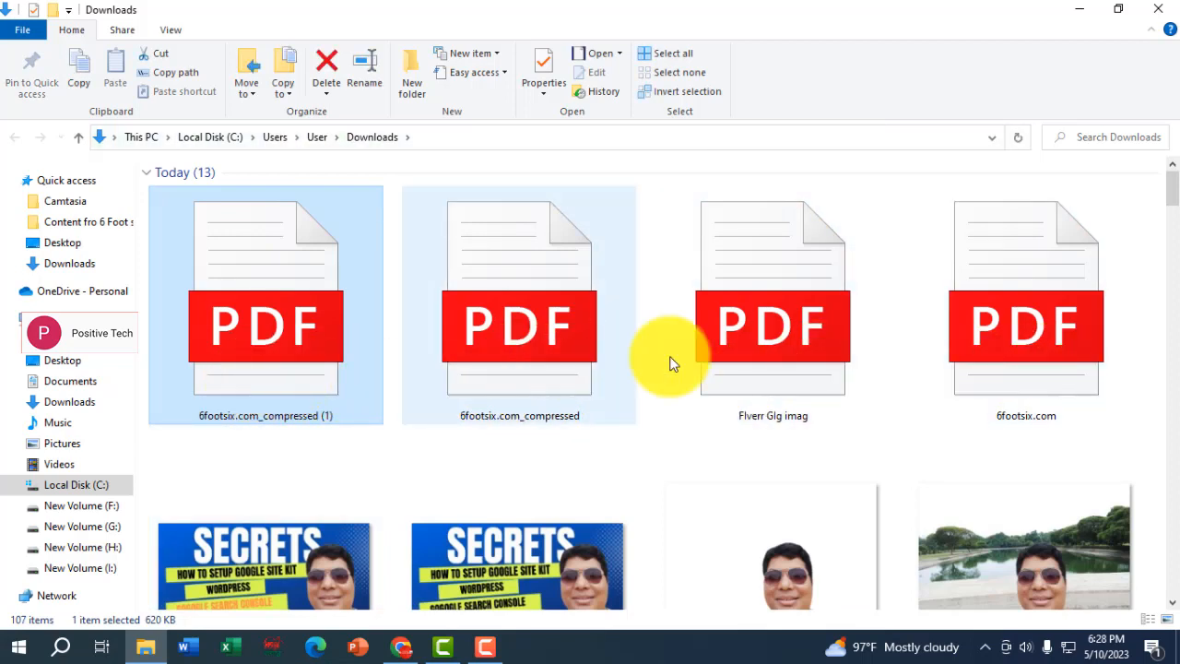
Open "6footsix.com_compressed (1)", look through its pages and close it.
{"action": "double_click", "coordinate": [281, 298]}
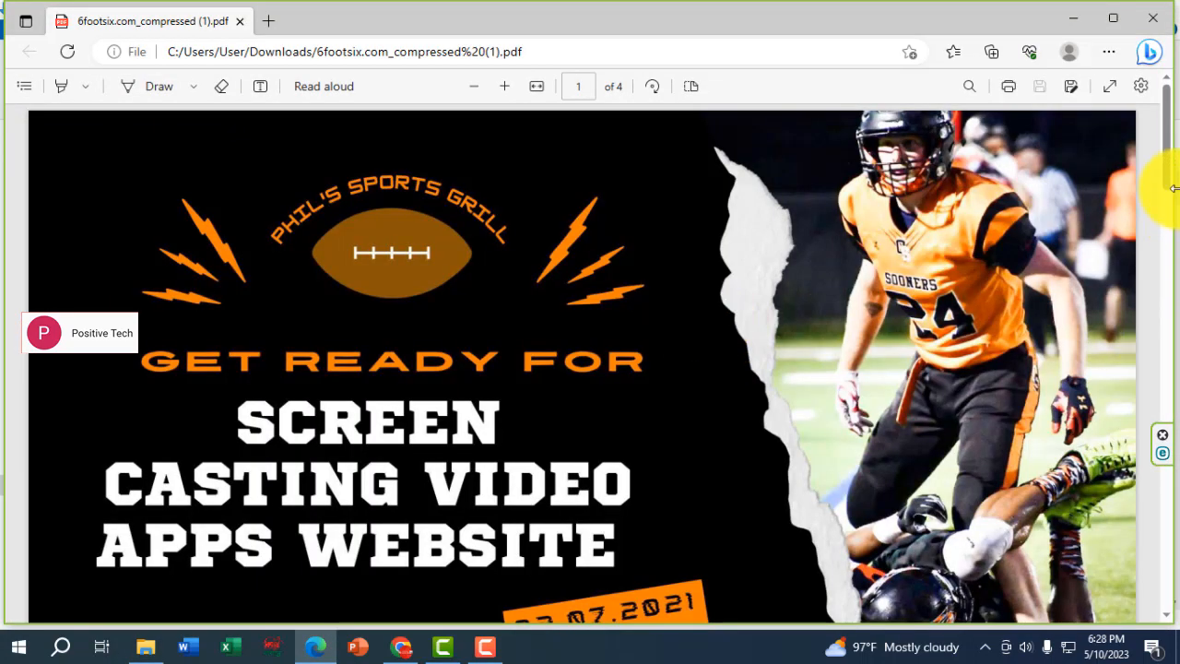
{"action": "left_click_drag", "start_coordinate": [1173, 381], "coordinate": [1167, 258]}
{"action": "left_click_drag", "start_coordinate": [1163, 182], "coordinate": [1156, 156]}
{"action": "left_click", "coordinate": [1154, 22]}
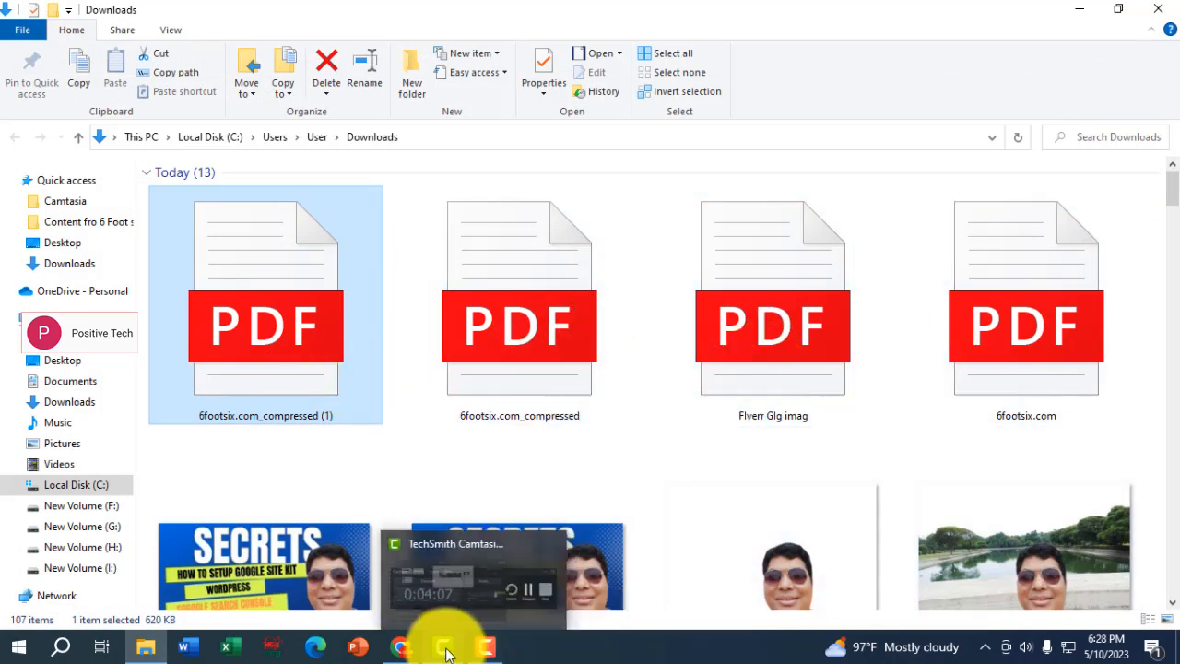
Return to the Fiverr gig's gallery in Chrome and upload "6footsix.com_compressed (1)" from Downloads as the second document.
{"action": "left_click", "coordinate": [403, 646]}
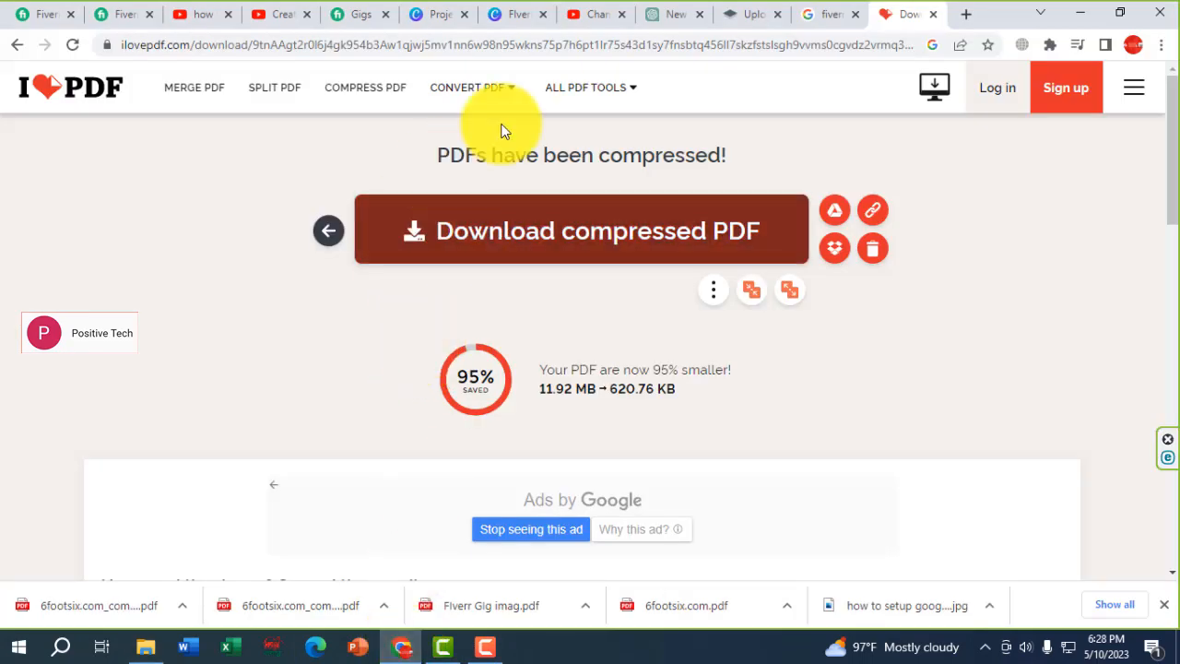
{"action": "left_click", "coordinate": [357, 17]}
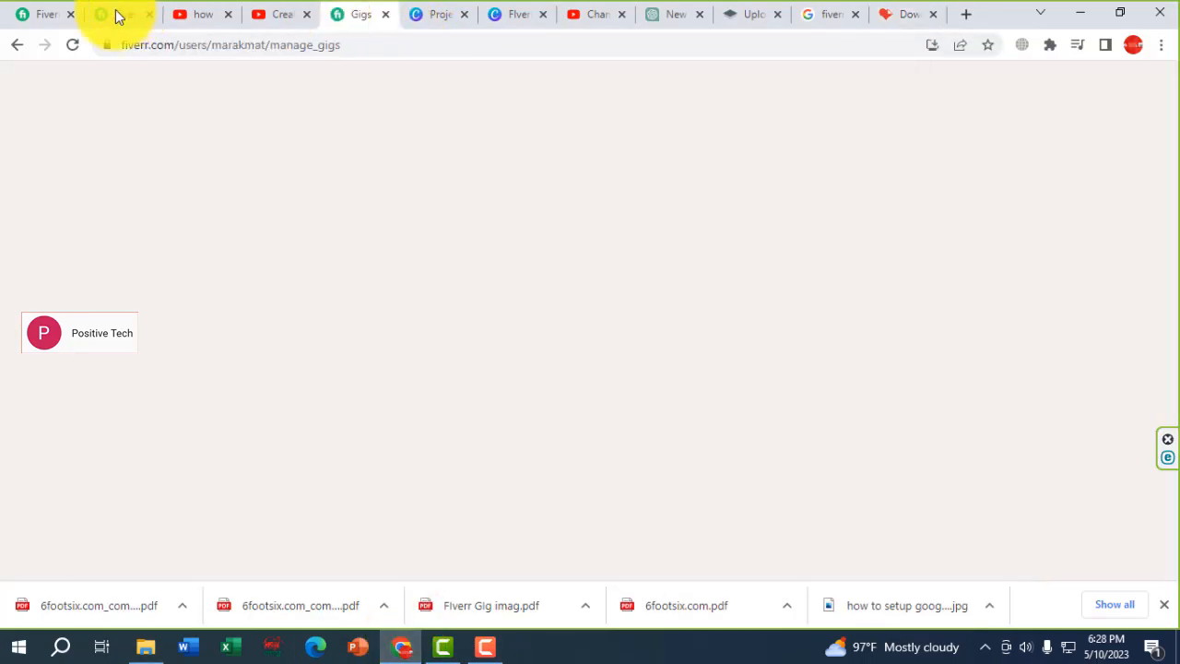
{"action": "left_click", "coordinate": [115, 17]}
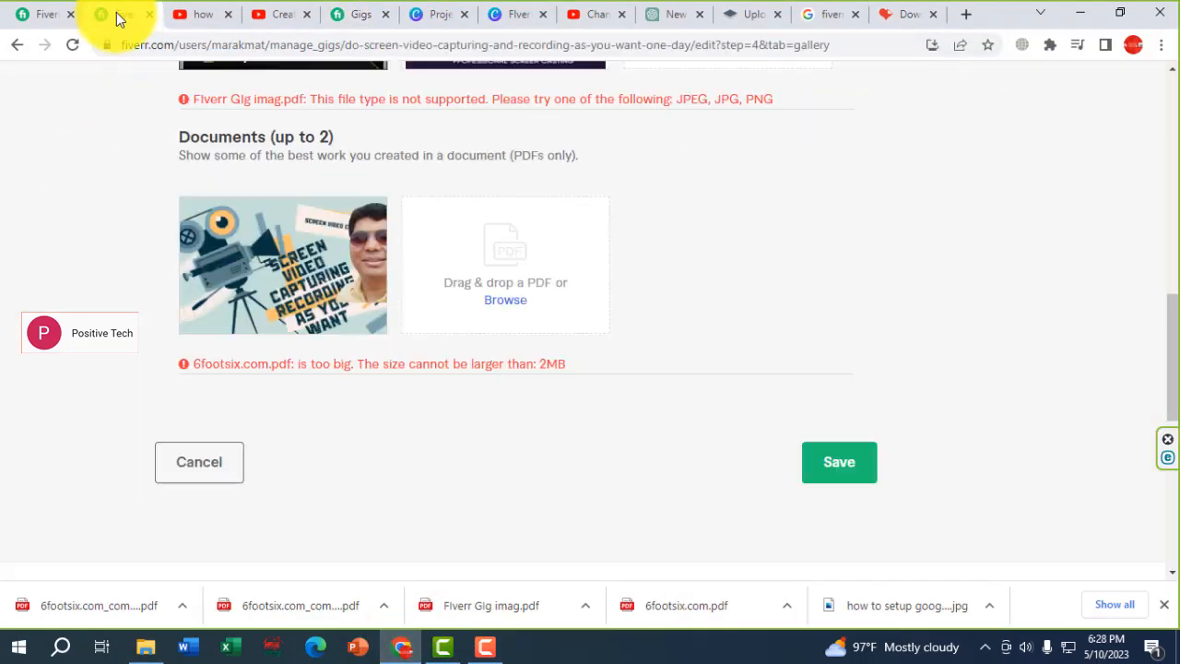
{"action": "left_click", "coordinate": [491, 307]}
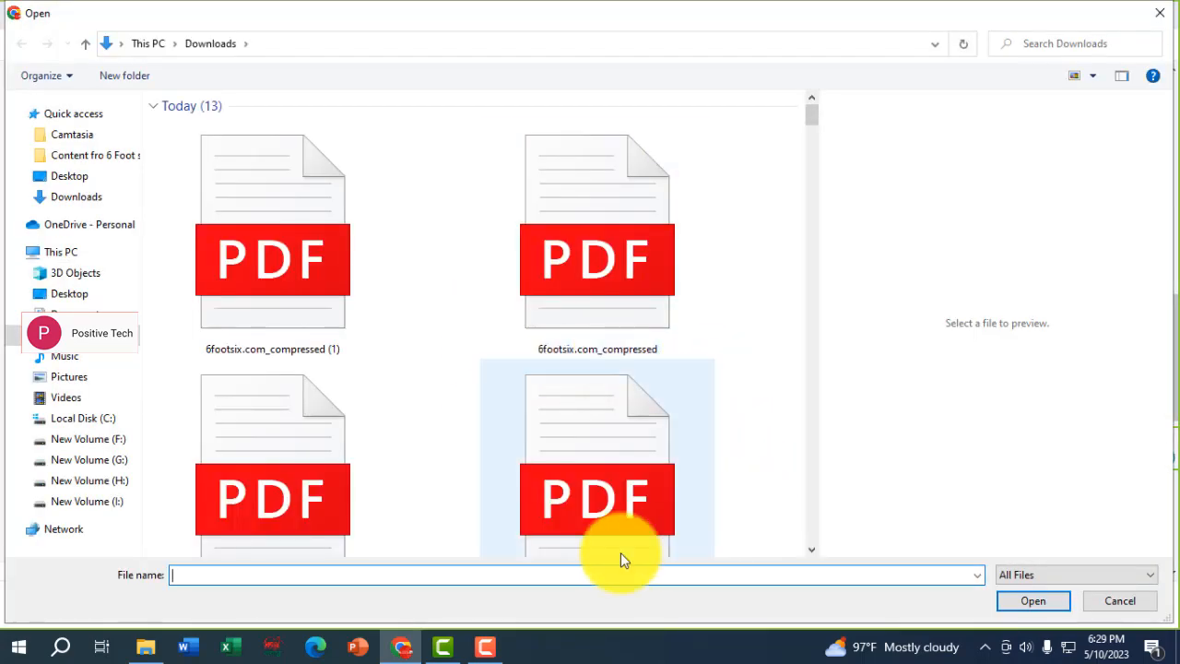
{"action": "left_click", "coordinate": [269, 272]}
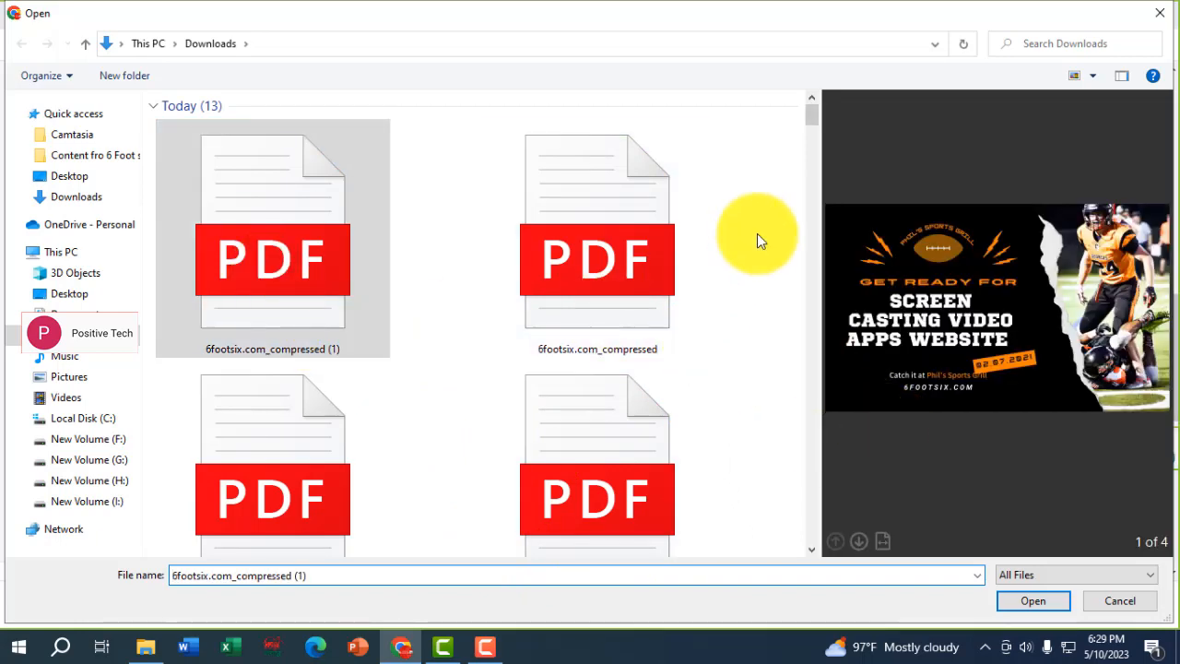
{"action": "left_click", "coordinate": [642, 232]}
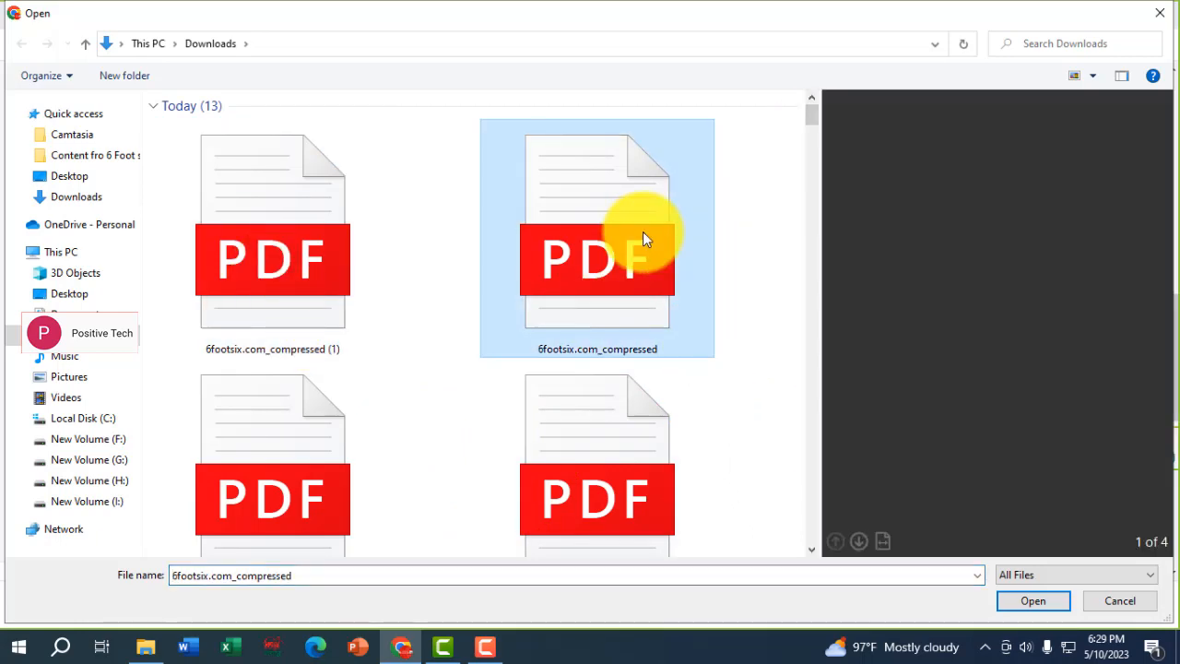
{"action": "left_click", "coordinate": [323, 254]}
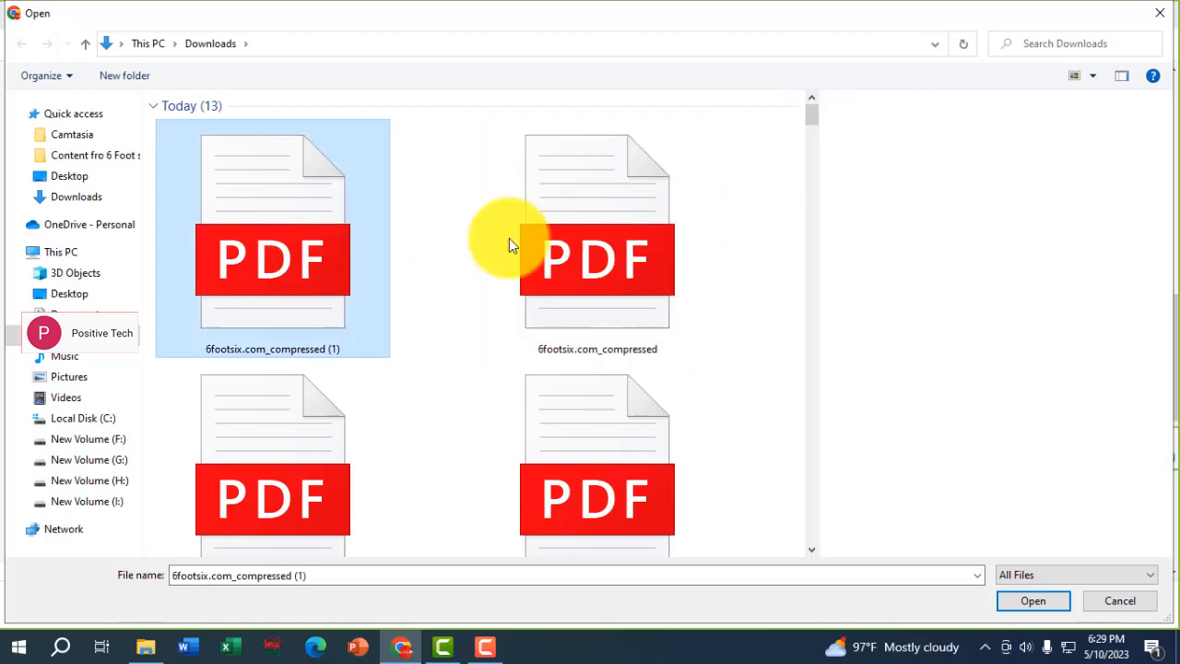
{"action": "left_click_drag", "start_coordinate": [815, 141], "coordinate": [818, 111]}
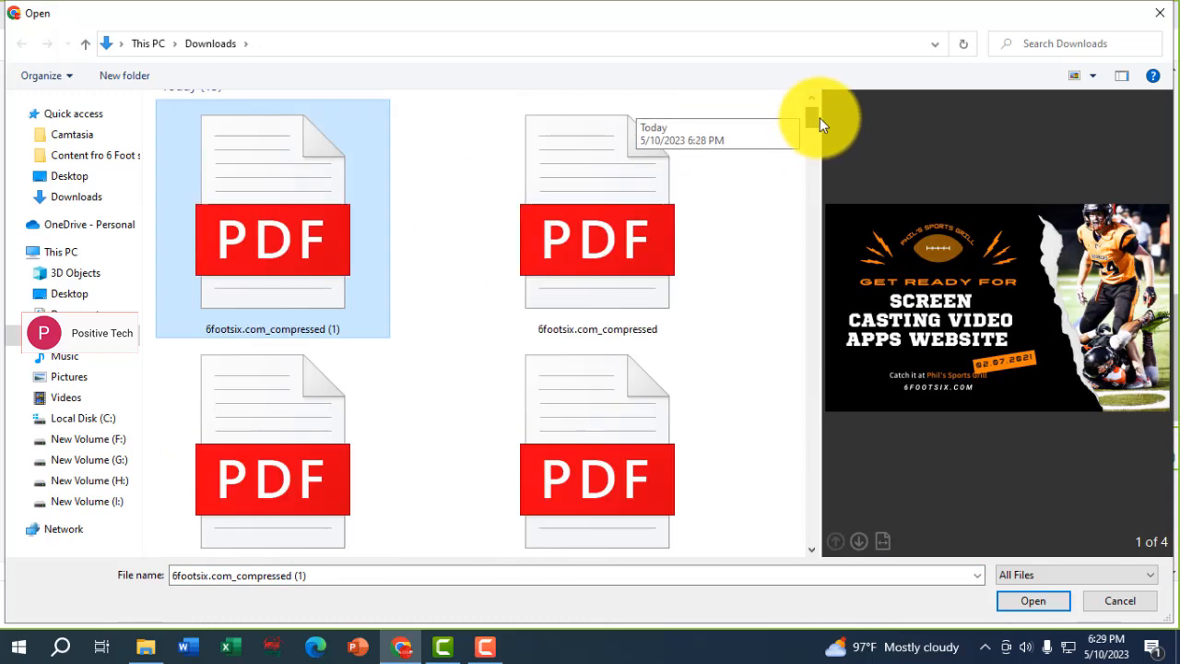
{"action": "left_click", "coordinate": [1032, 600]}
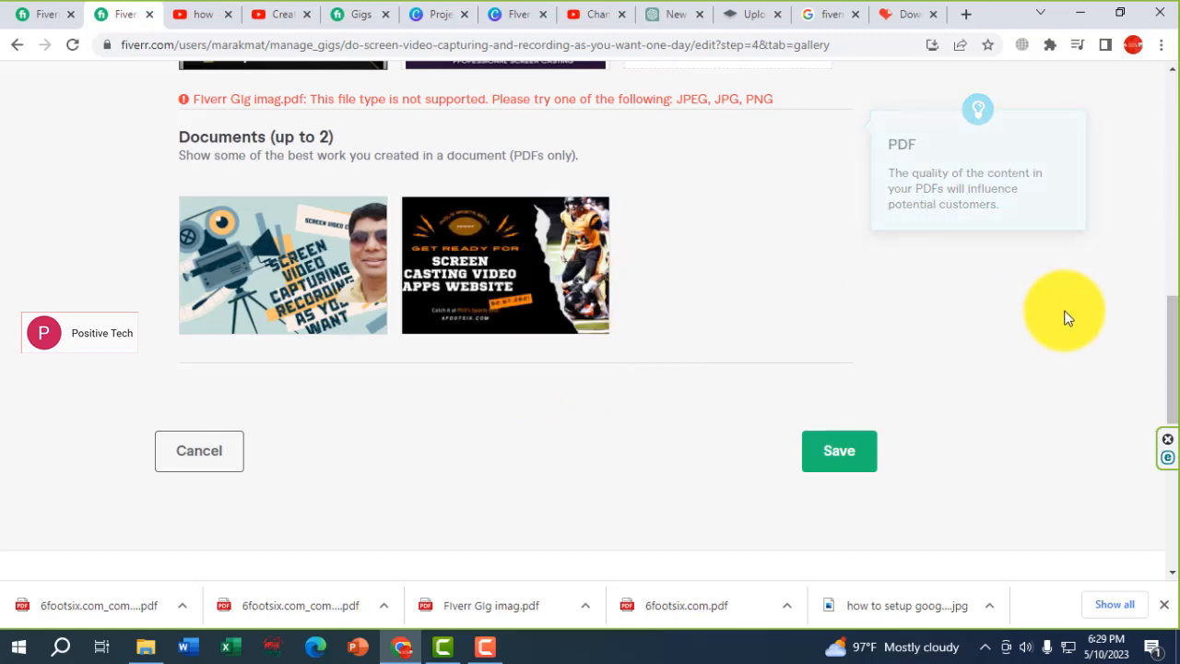
Upload the "I will edit professional screen cast for you" picture from Downloads as the gig's third image.
{"action": "scroll", "coordinate": [1161, 309], "scroll_direction": "up", "scroll_amount": 3}
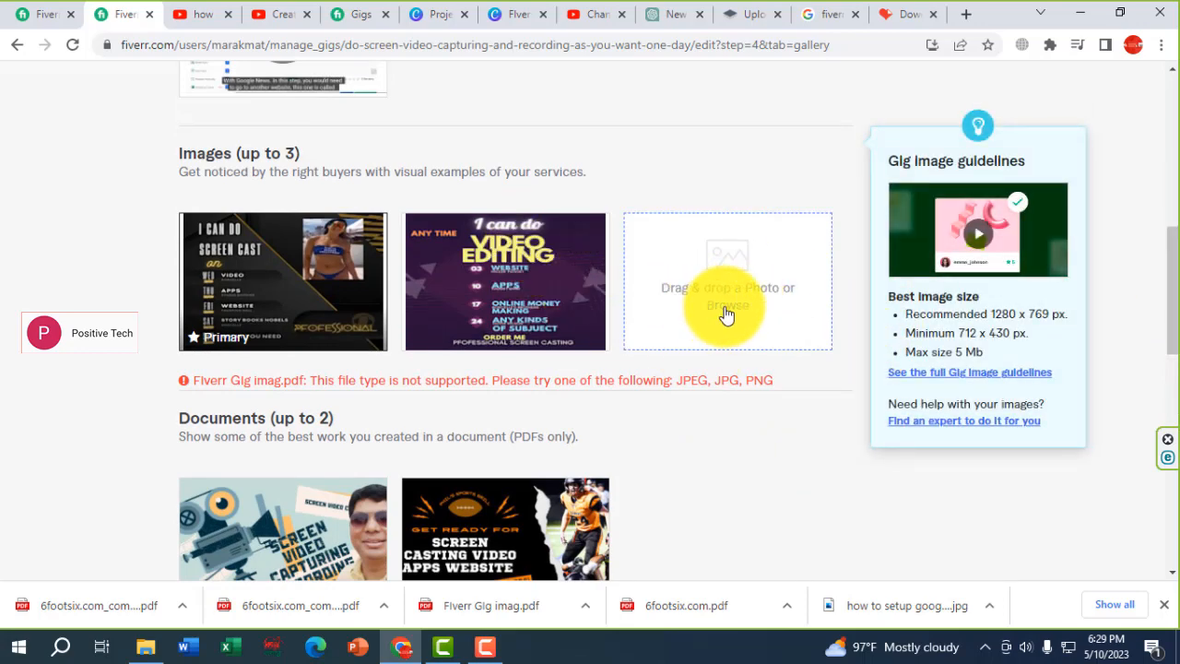
{"action": "left_click", "coordinate": [725, 305]}
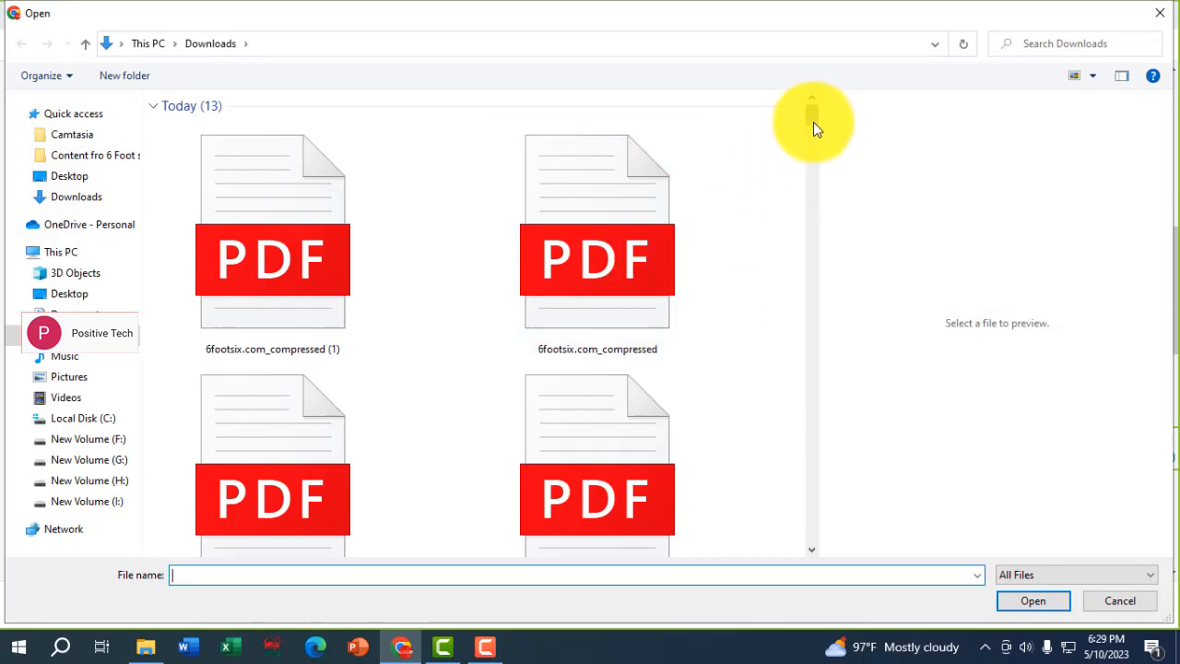
{"action": "left_click_drag", "start_coordinate": [812, 121], "coordinate": [816, 172]}
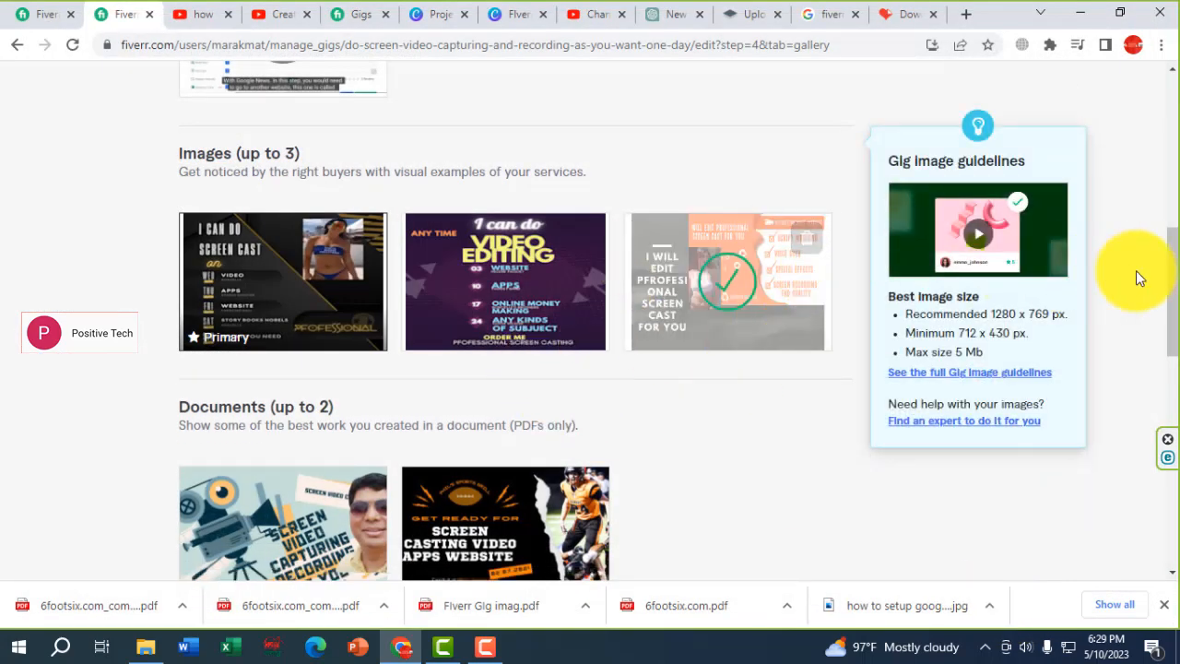
Save the gig's gallery and look over its video and images.
{"action": "left_click_drag", "start_coordinate": [1173, 289], "coordinate": [1171, 369]}
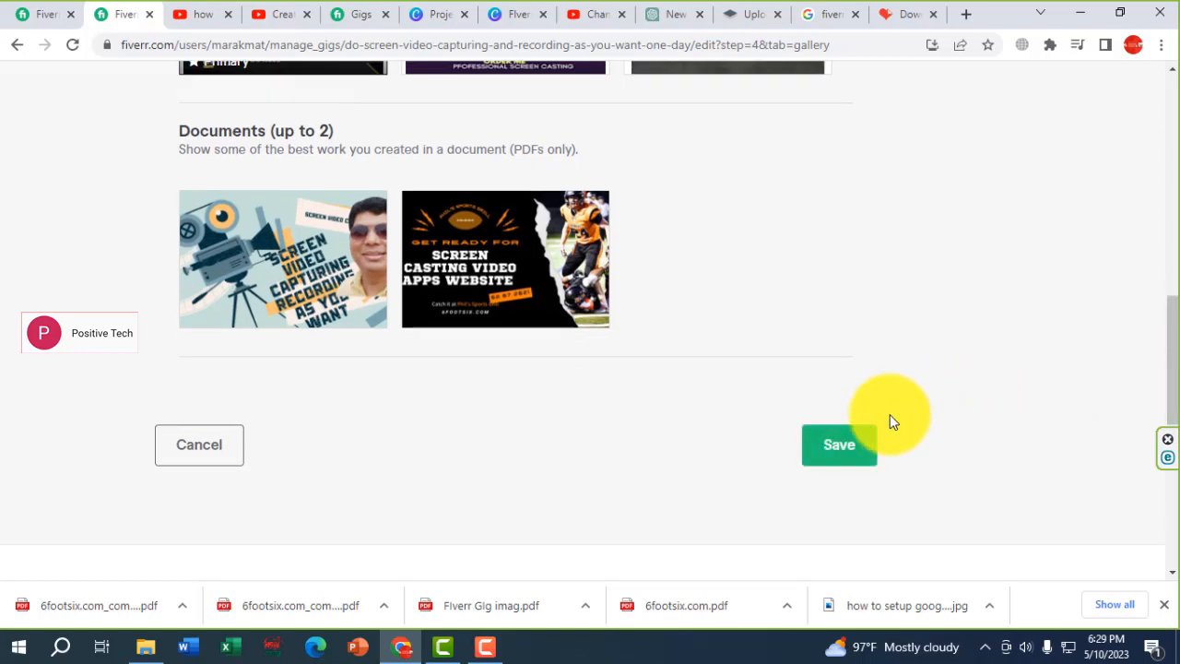
{"action": "left_click", "coordinate": [842, 443]}
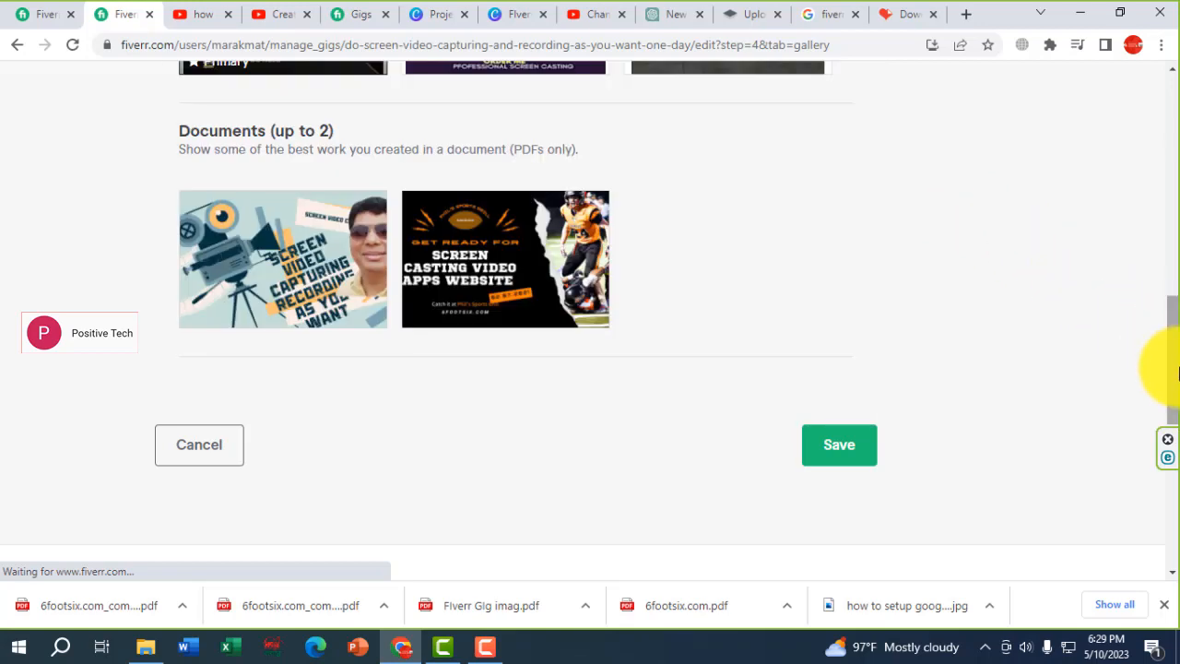
{"action": "left_click_drag", "start_coordinate": [1167, 369], "coordinate": [1176, 254]}
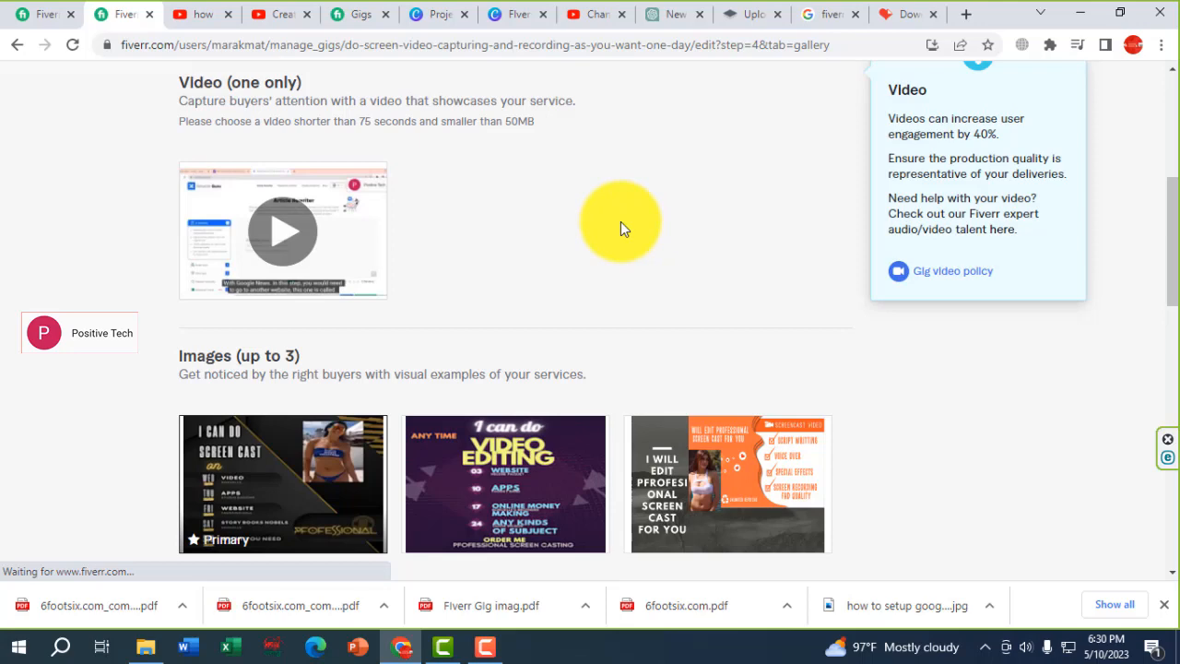
{"action": "left_click_drag", "start_coordinate": [1172, 224], "coordinate": [1159, 119]}
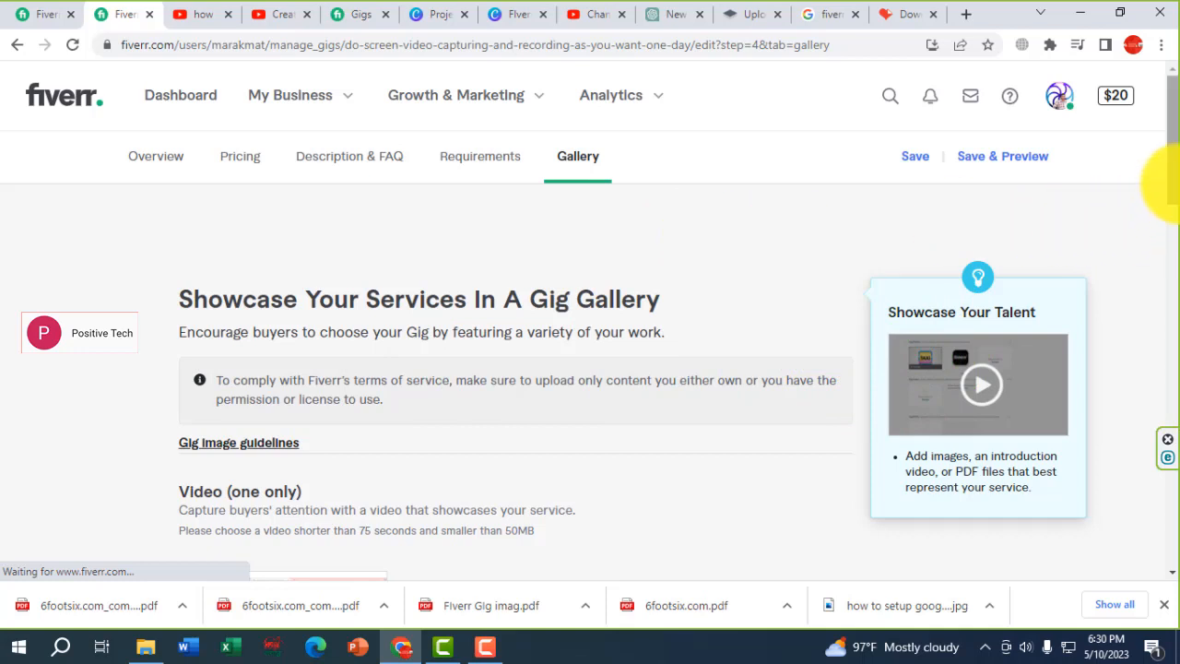
{"action": "scroll", "coordinate": [1163, 189], "scroll_direction": "down", "scroll_amount": 2}
{"action": "left_click_drag", "start_coordinate": [1177, 198], "coordinate": [1176, 281]}
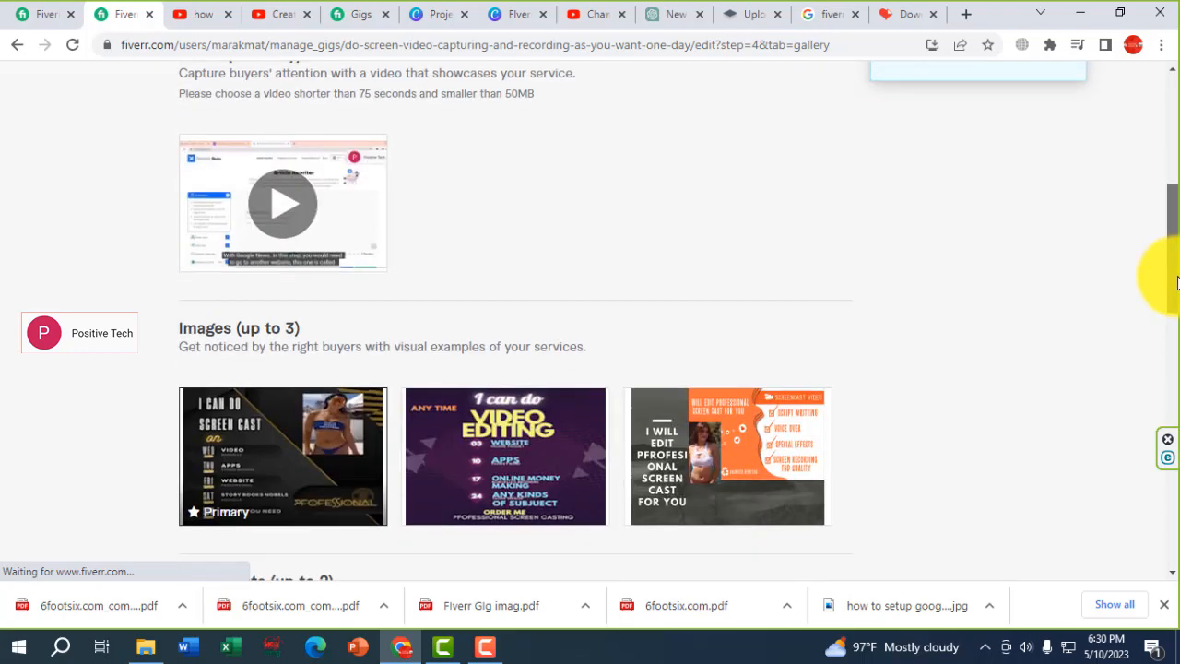